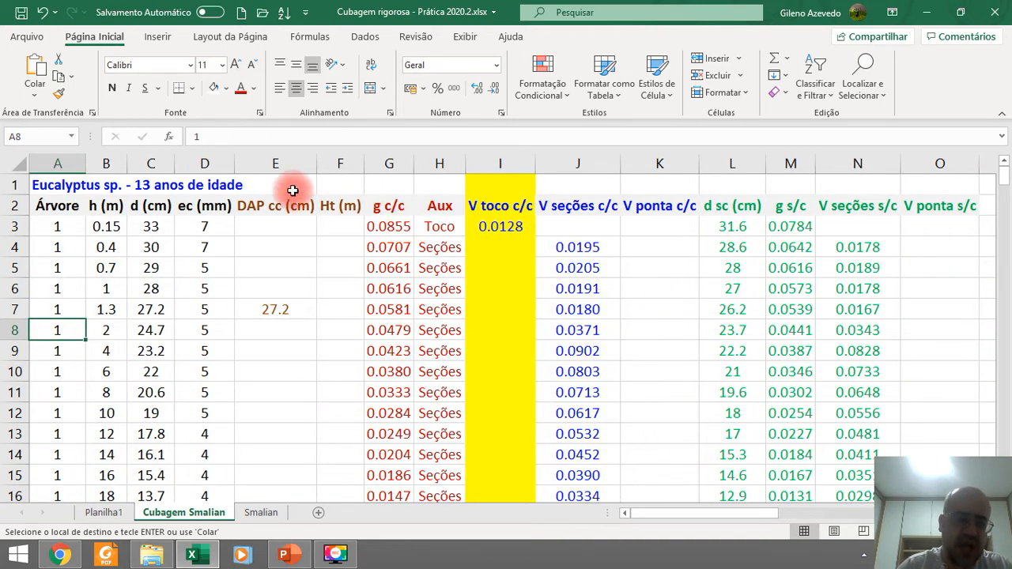
# Step: Examine the Árvore, h (m), d (cm) and ec (mm) columns holding the field measurements of the trees
pyautogui.moveTo(53, 204); pyautogui.dragTo(221, 214)
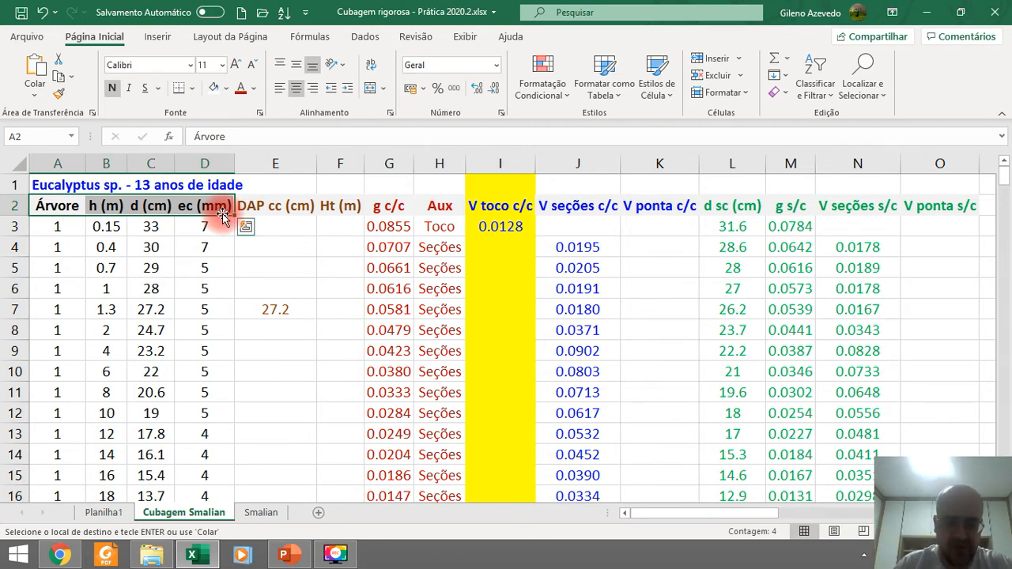
pyautogui.click(186, 239)
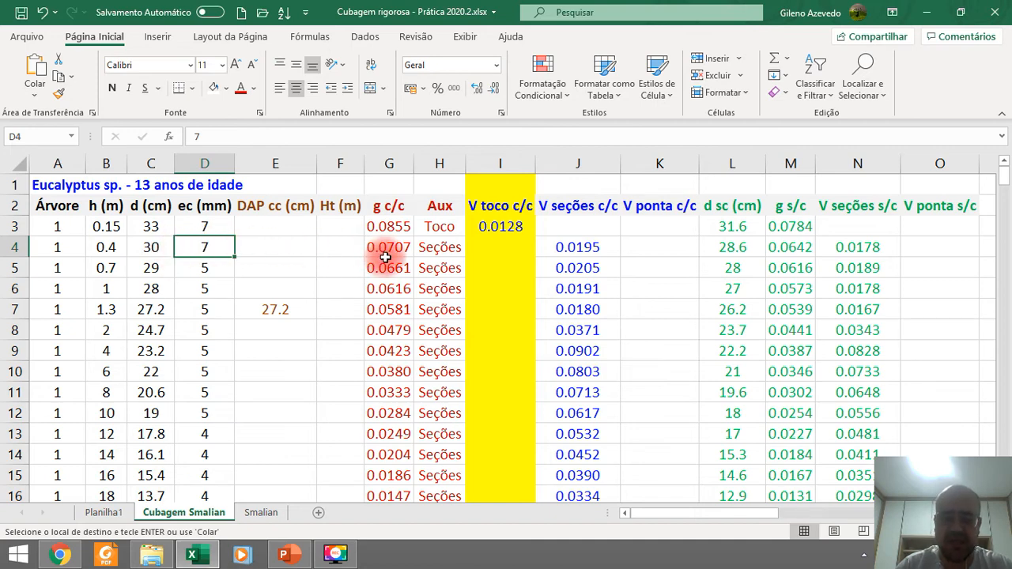
pyautogui.moveTo(56, 204); pyautogui.dragTo(184, 371)
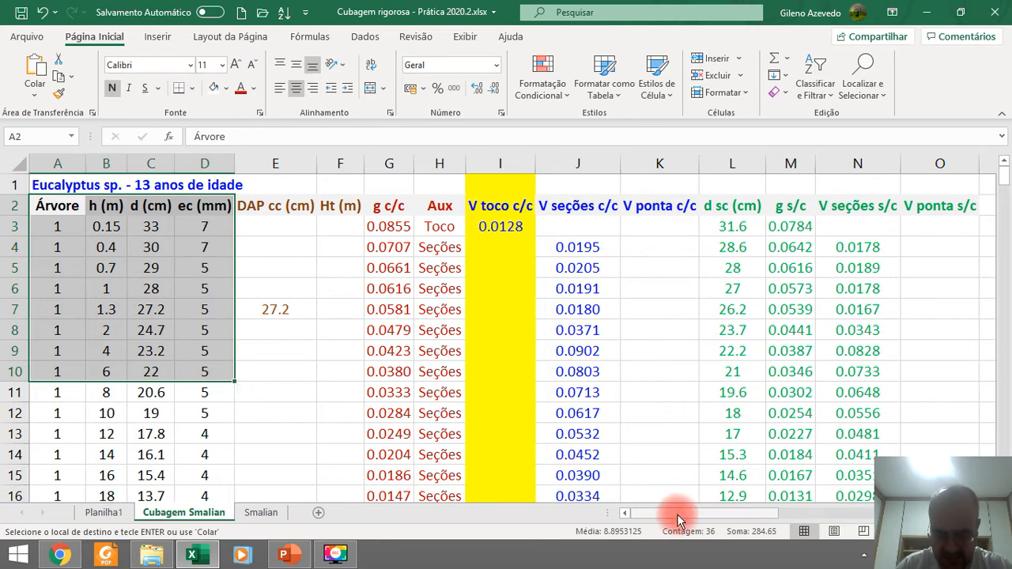
# Step: Clear the leftover values in column Z beside Ht and the leftover block starting around column AC
pyautogui.moveTo(675, 519); pyautogui.dragTo(838, 513)
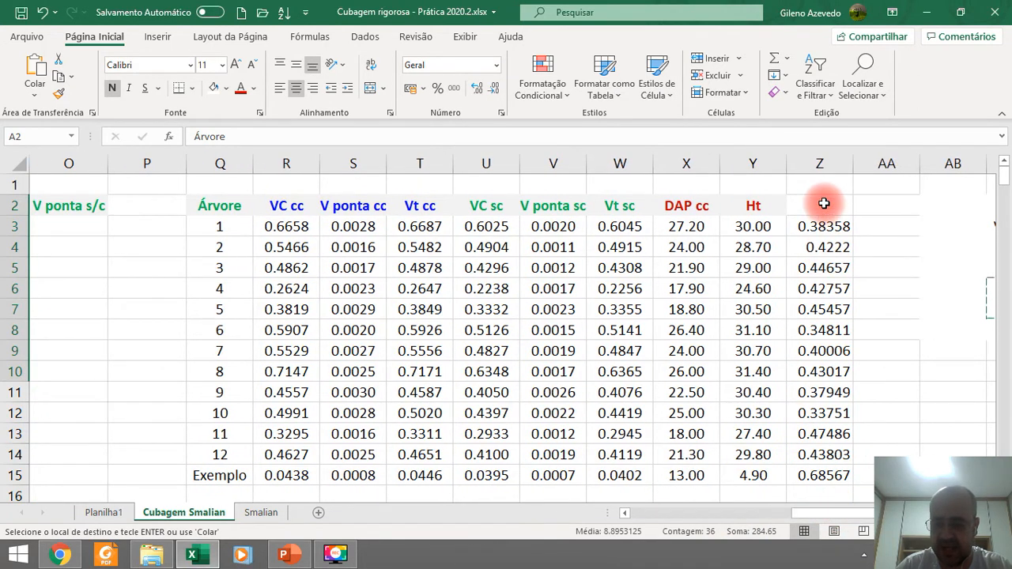
pyautogui.click(821, 204)
pyautogui.moveTo(856, 214); pyautogui.dragTo(859, 479)
pyautogui.click(924, 345)
pyautogui.moveTo(793, 516); pyautogui.dragTo(838, 514)
pyautogui.moveTo(649, 205); pyautogui.dragTo(894, 364)
pyautogui.click(766, 429)
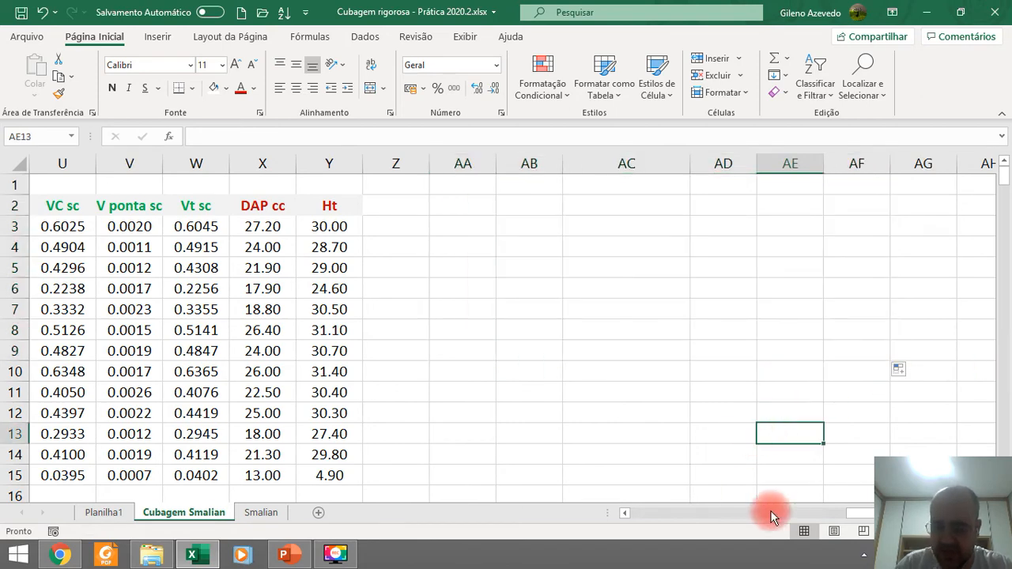
# Step: Review the VC cc, Vt cc and VC sc columns of the per-tree summary table
pyautogui.click(625, 514)
pyautogui.click(625, 513)
pyautogui.click(625, 514)
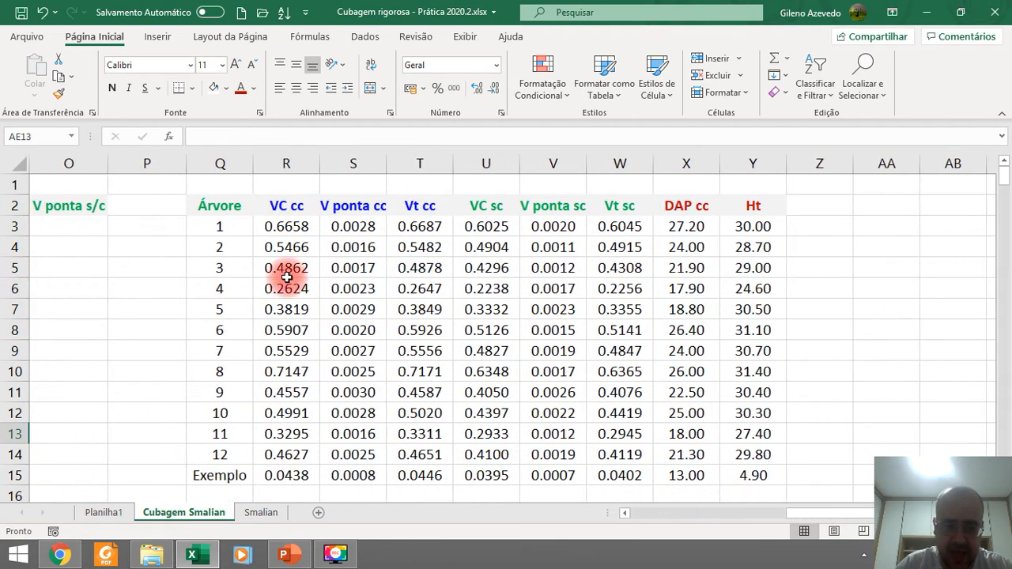
pyautogui.click(282, 226)
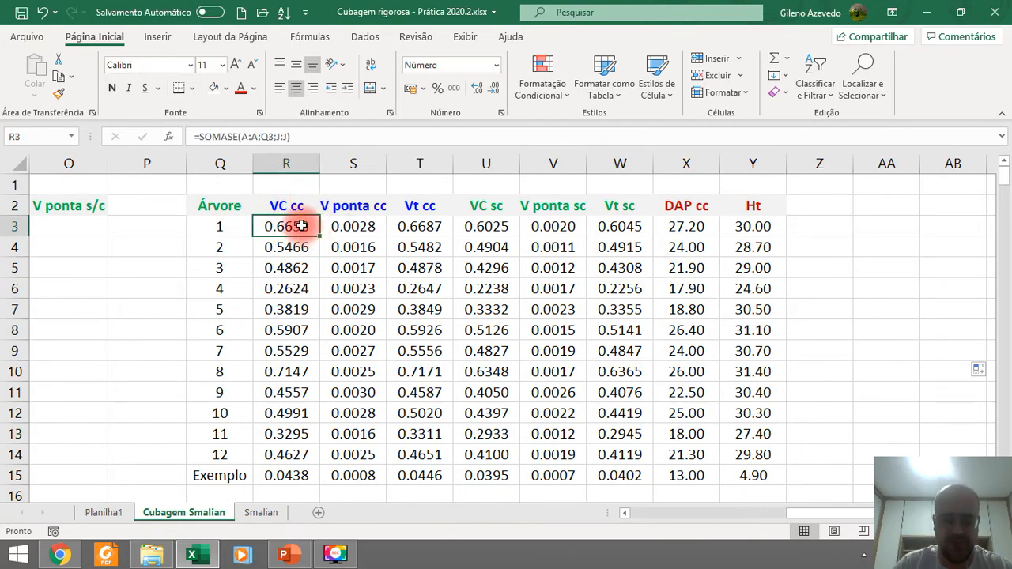
pyautogui.moveTo(297, 204); pyautogui.dragTo(266, 453)
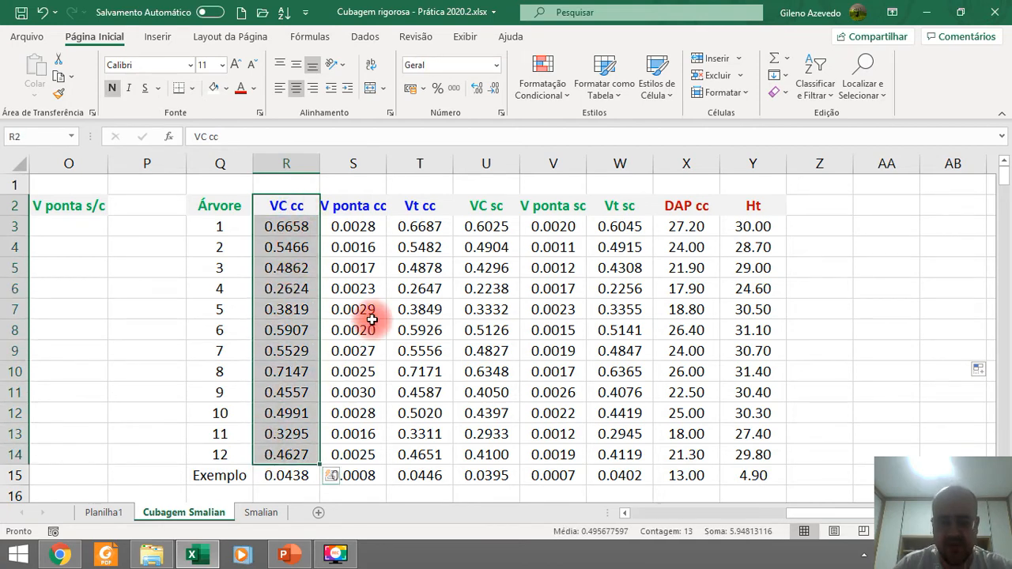
pyautogui.click(425, 207)
pyautogui.moveTo(427, 212); pyautogui.dragTo(423, 476)
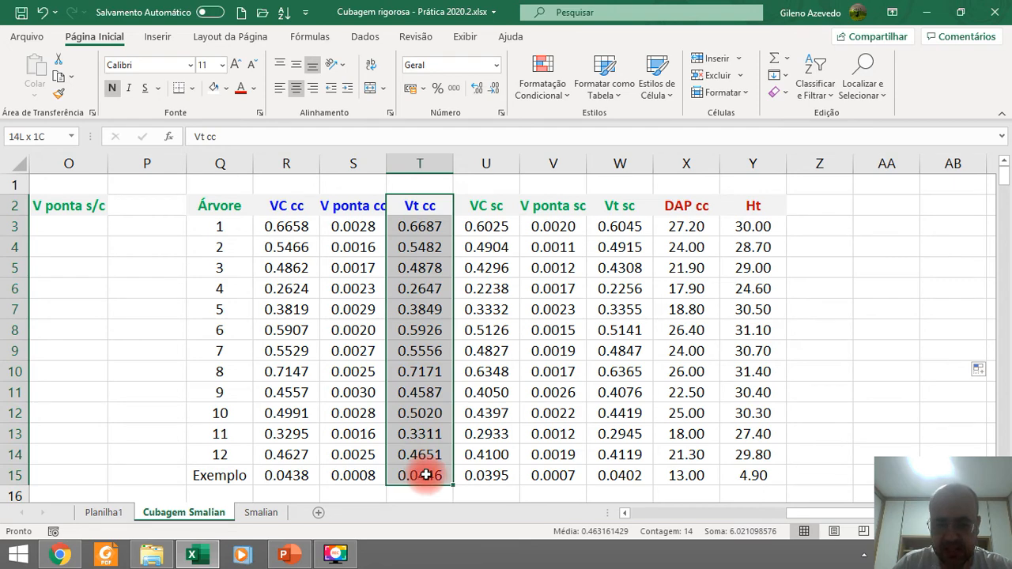
pyautogui.click(484, 202)
pyautogui.moveTo(504, 219); pyautogui.dragTo(501, 478)
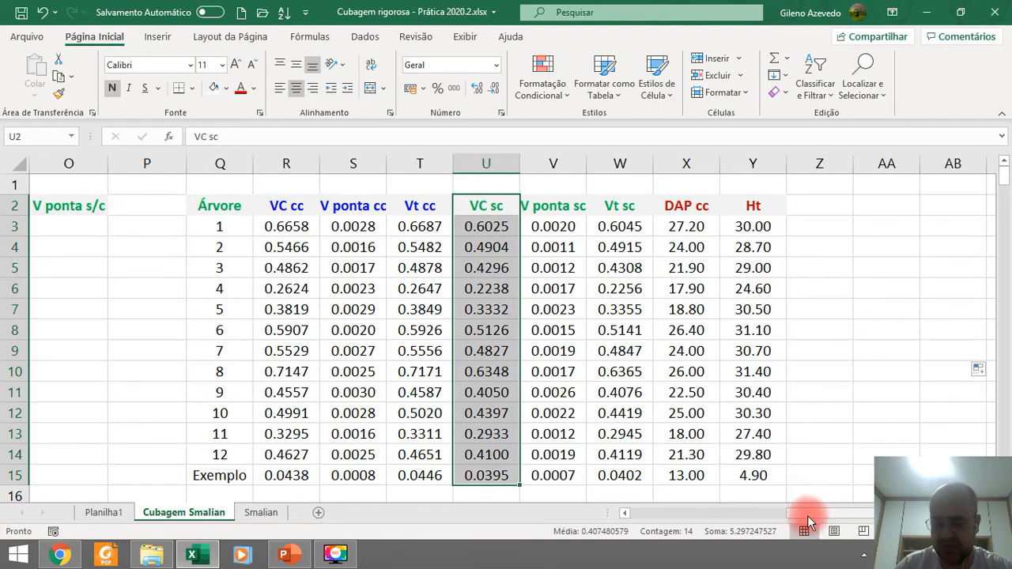
# Step: Check the diameter of tree 1's last section before the tip, in cell C21
pyautogui.moveTo(809, 518); pyautogui.dragTo(649, 515)
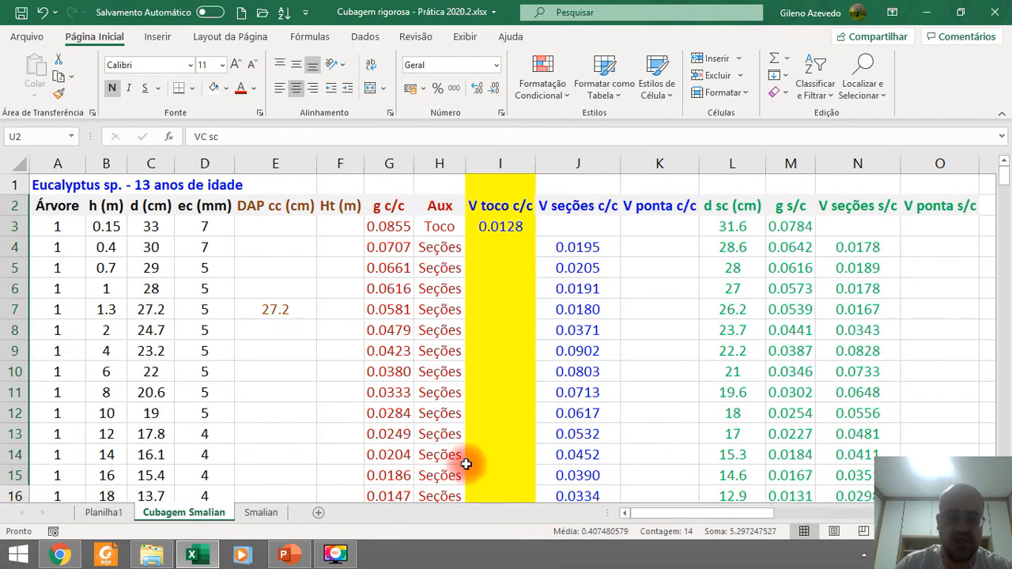
pyautogui.scroll(-4, 180, 324)
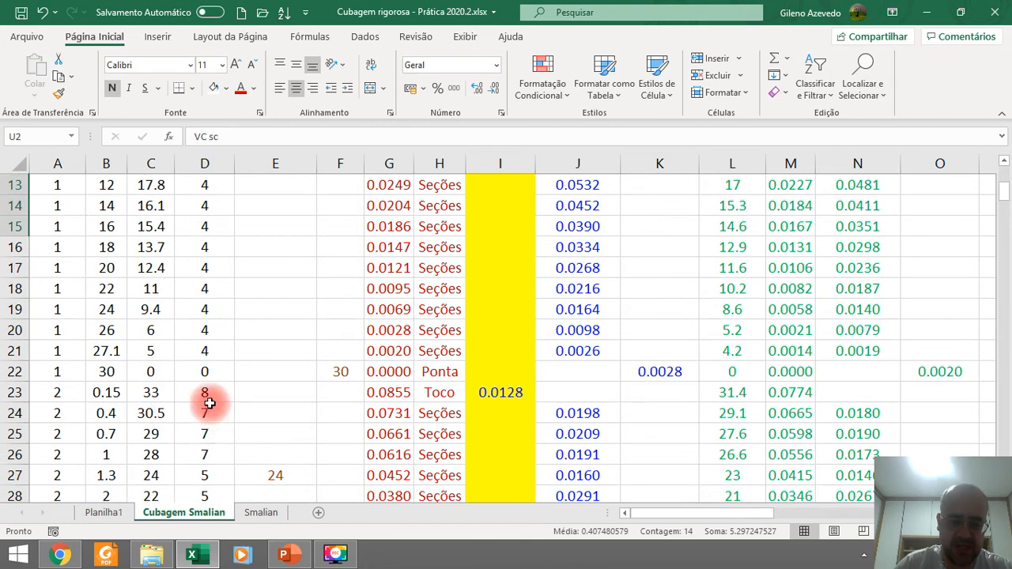
pyautogui.click(152, 349)
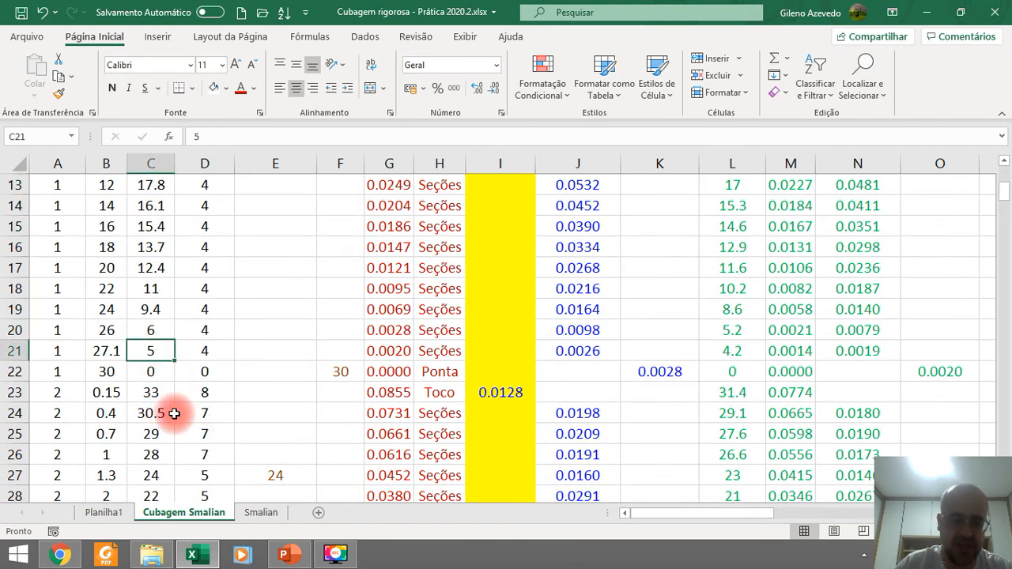
pyautogui.scroll(4, 514, 403)
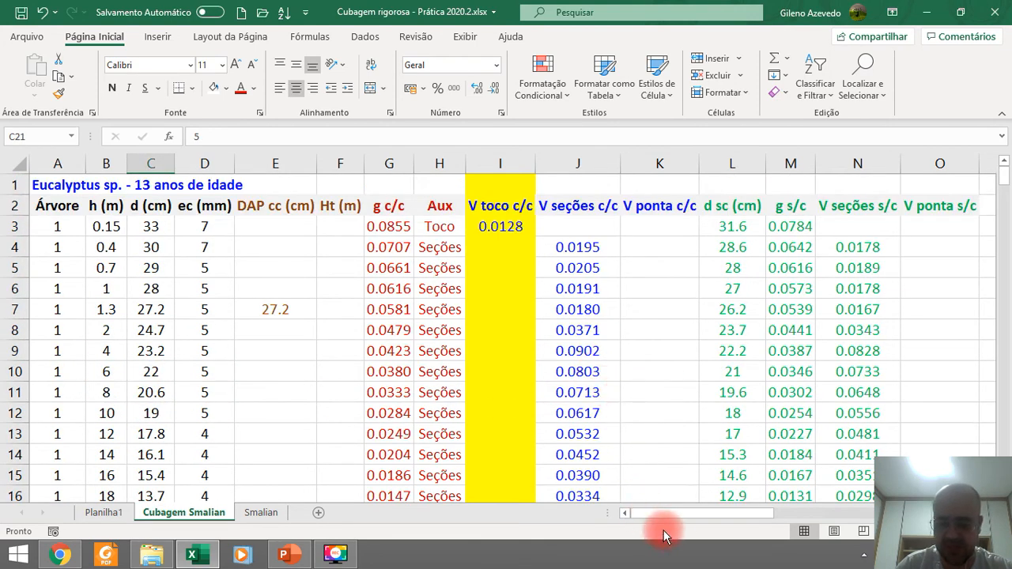
# Step: Compare the with-bark and without-bark volume columns of the summary table and inspect the formulas in T5, X3 and Y3
pyautogui.moveTo(677, 516); pyautogui.dragTo(838, 500)
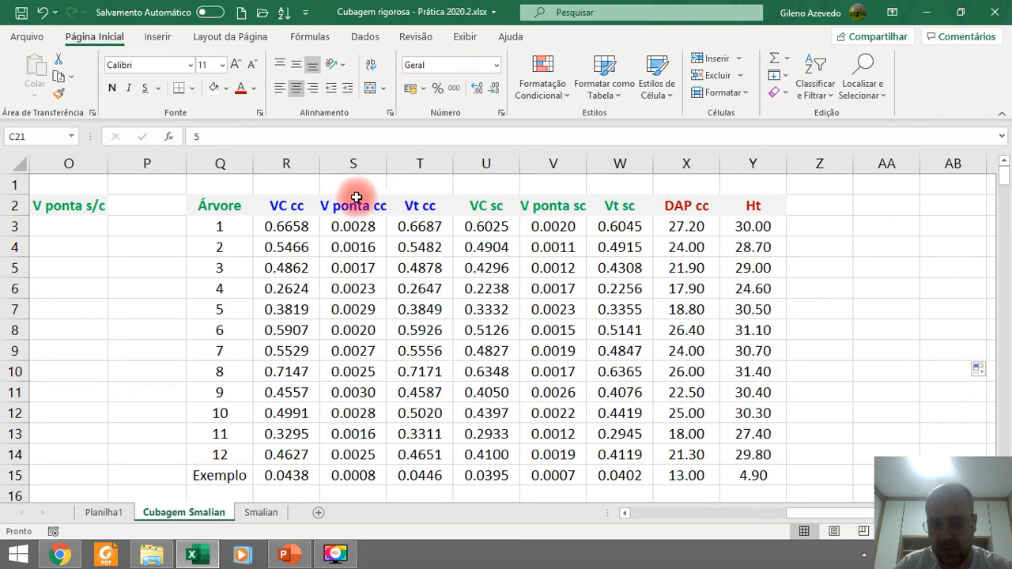
pyautogui.click(280, 205)
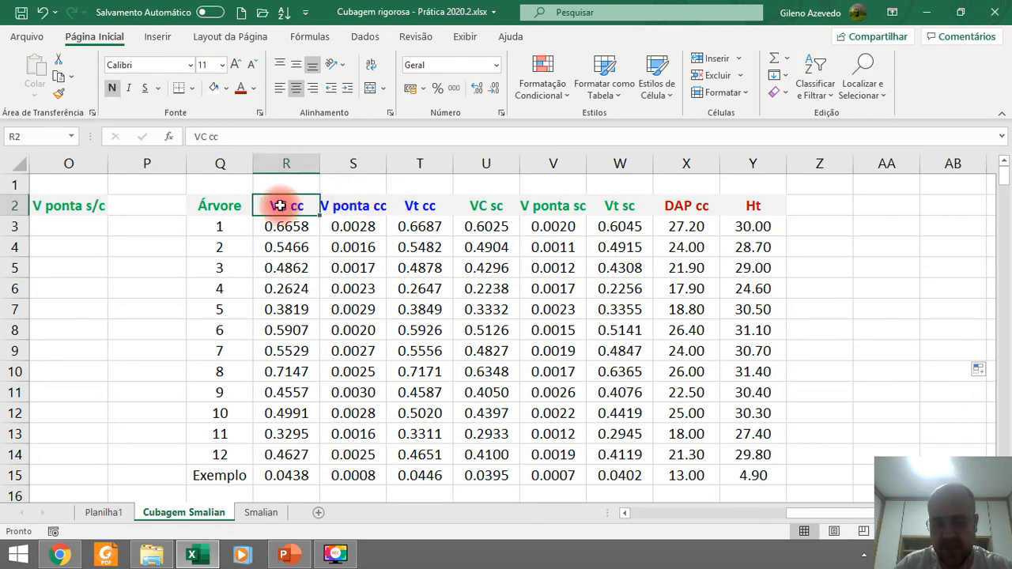
pyautogui.click(424, 205)
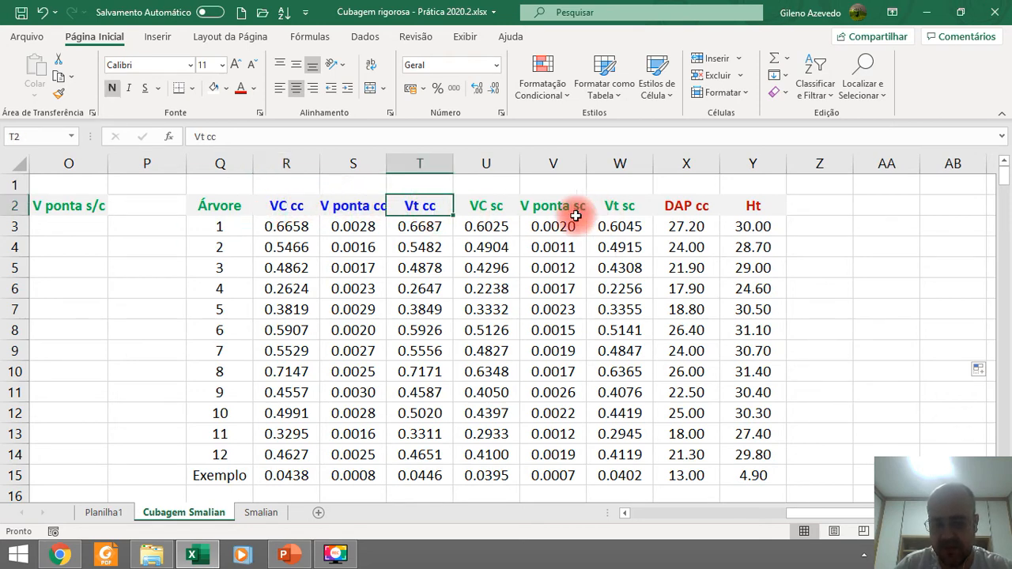
pyautogui.click(501, 208)
pyautogui.click(609, 208)
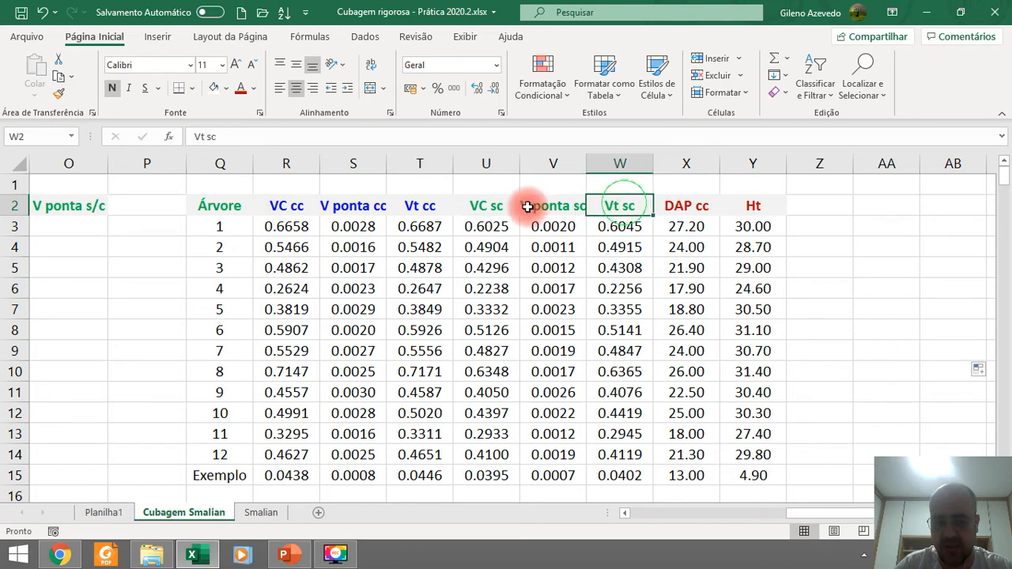
pyautogui.click(364, 207)
pyautogui.click(624, 204)
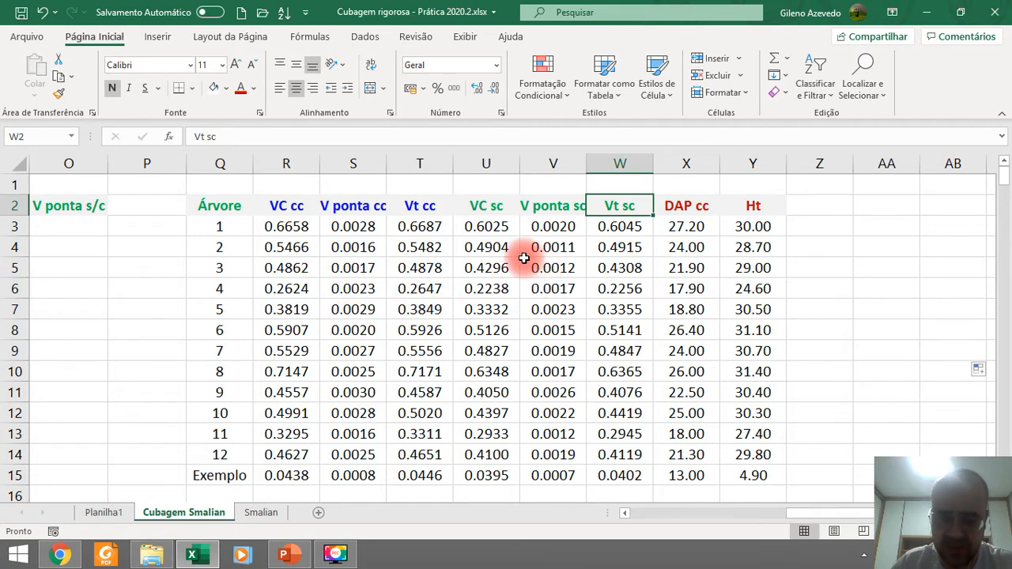
pyautogui.click(420, 267)
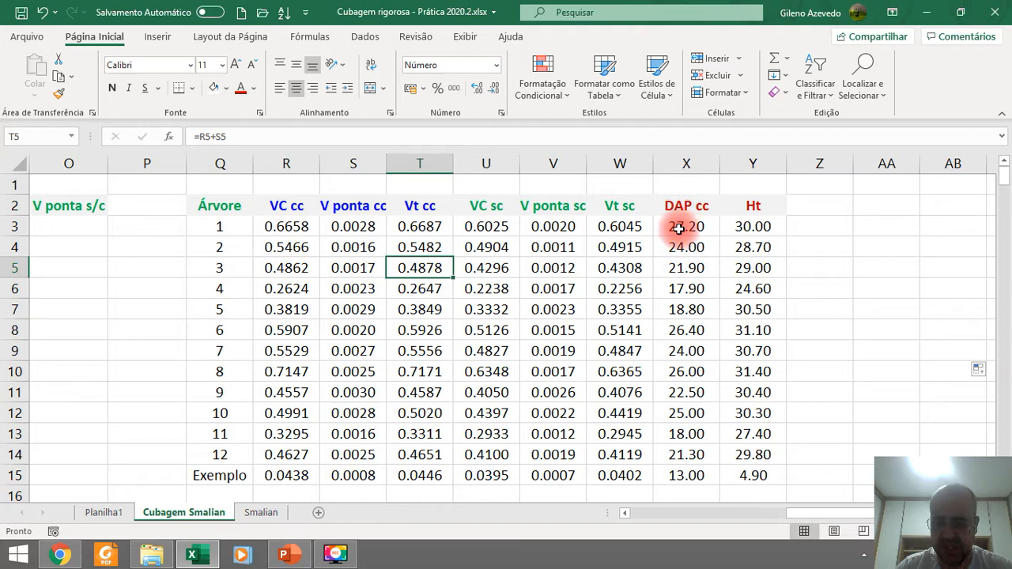
pyautogui.click(679, 228)
pyautogui.click(765, 229)
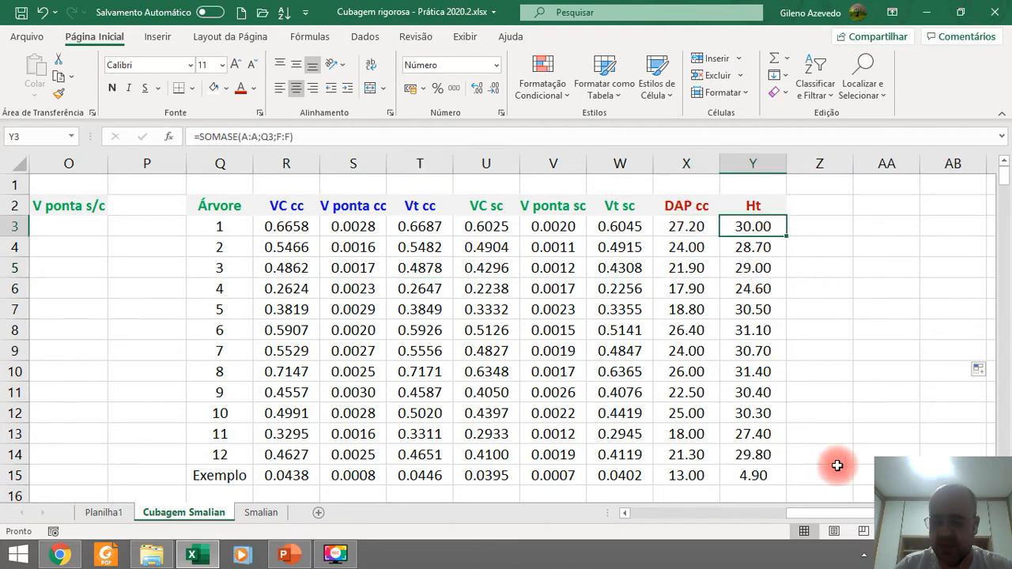
# Step: Examine the species and age title in A1 and the volume, DAP cc and Ht columns of the summary table
pyautogui.moveTo(810, 516); pyautogui.dragTo(454, 480)
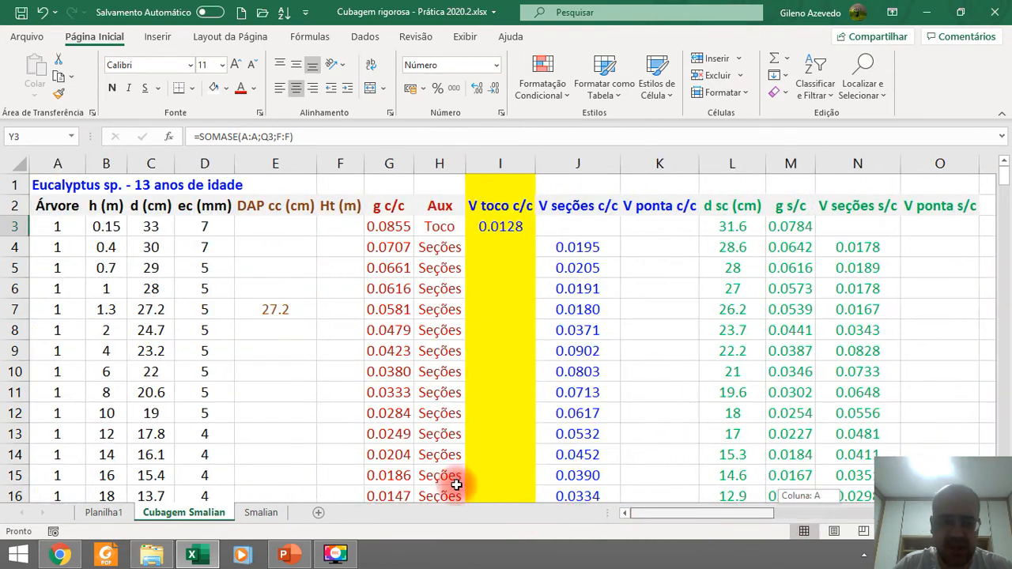
pyautogui.moveTo(49, 184); pyautogui.dragTo(236, 184)
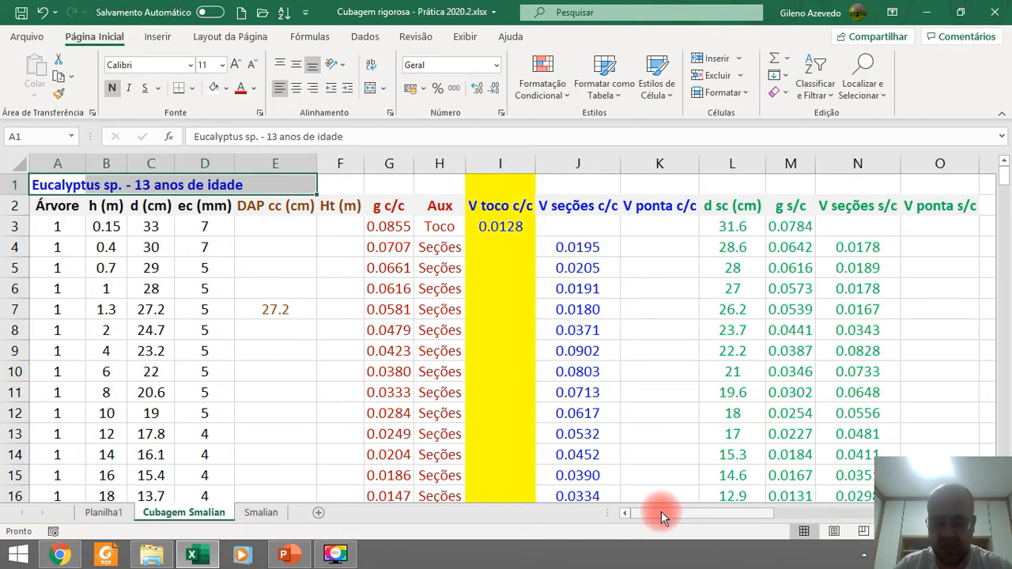
pyautogui.moveTo(662, 515); pyautogui.dragTo(829, 509)
pyautogui.click(755, 273)
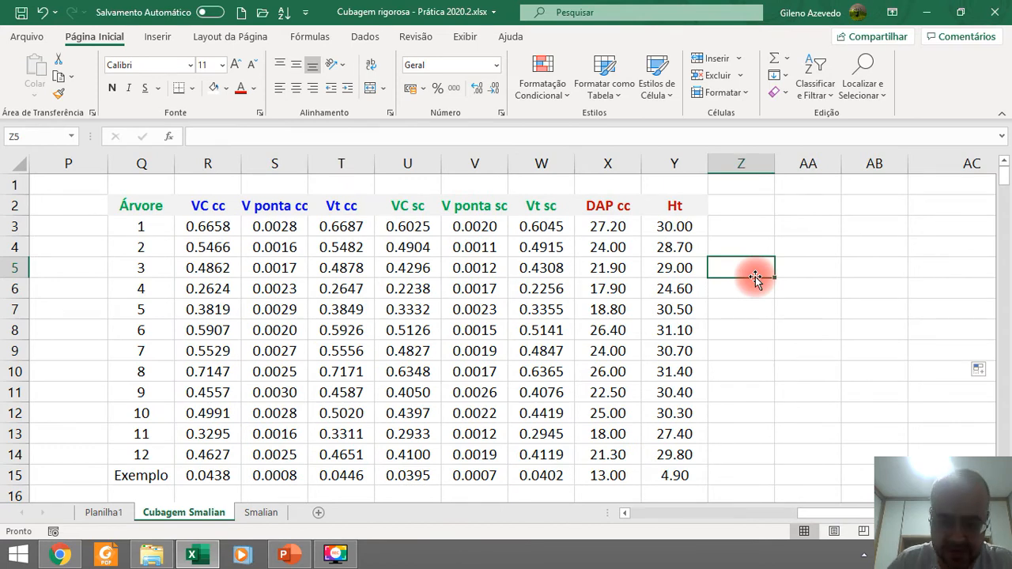
pyautogui.click(208, 204)
pyautogui.moveTo(235, 217); pyautogui.dragTo(408, 372)
pyautogui.moveTo(596, 205); pyautogui.dragTo(682, 481)
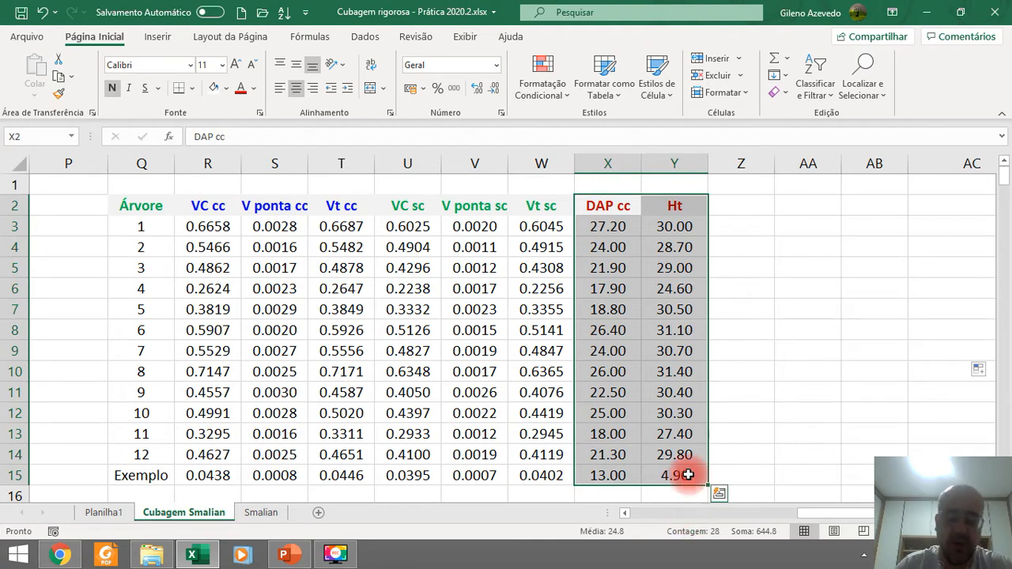
pyautogui.click(761, 266)
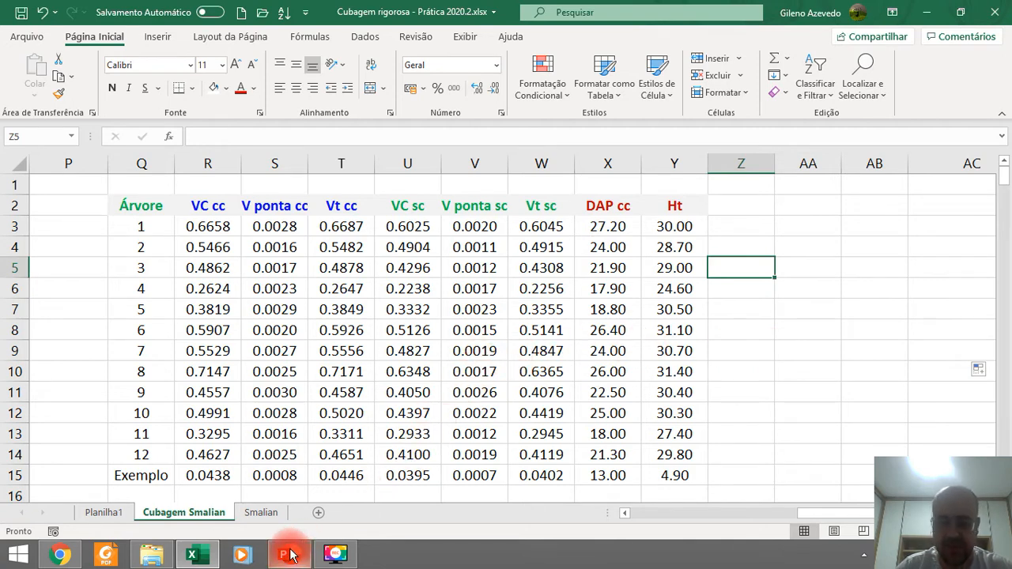
# Step: Enter the form factor definition "ff = V real / V cilindro" in cell AA2
pyautogui.click(787, 228)
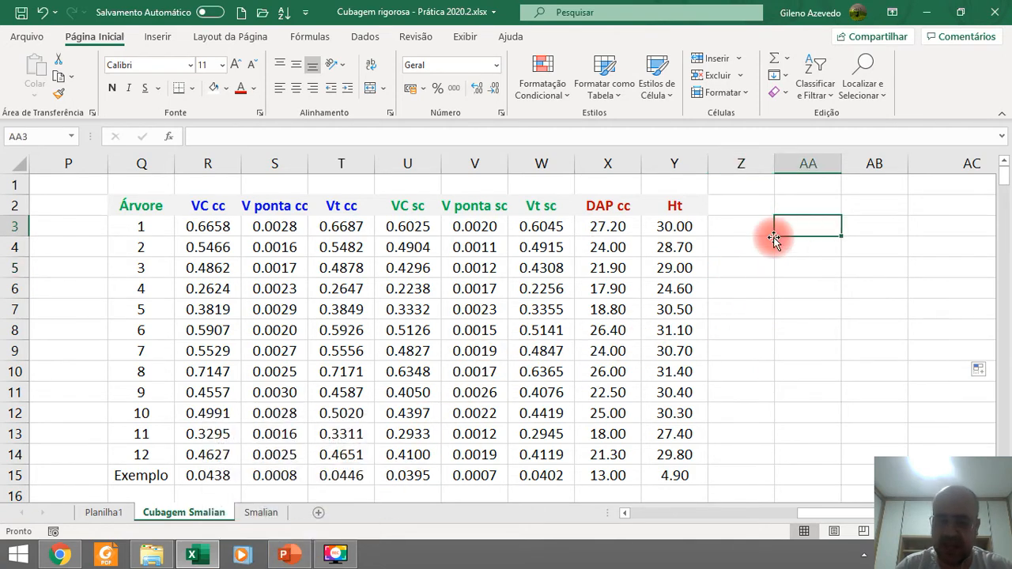
pyautogui.click(827, 205)
pyautogui.write('ff')
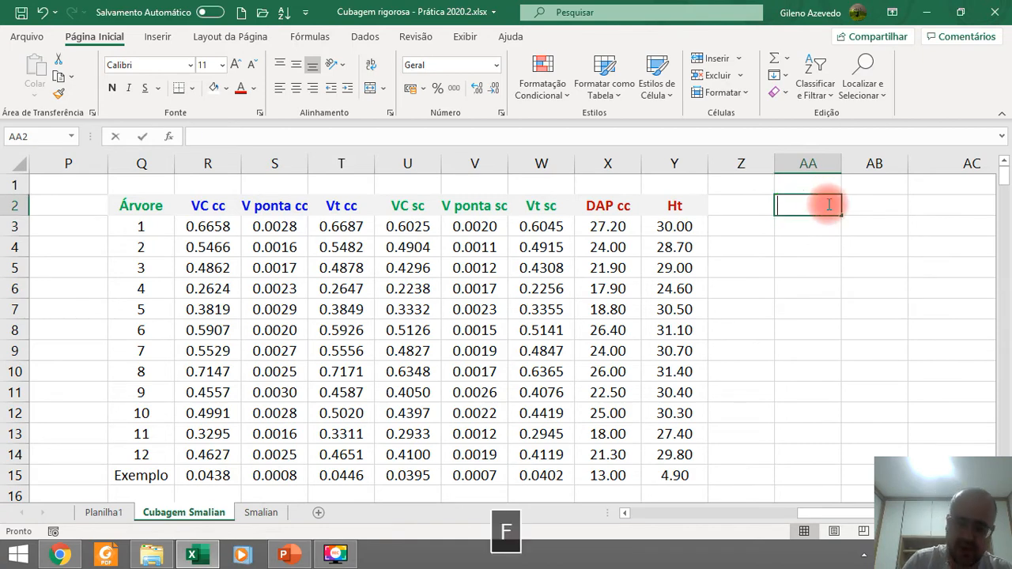
pyautogui.write(' = ')
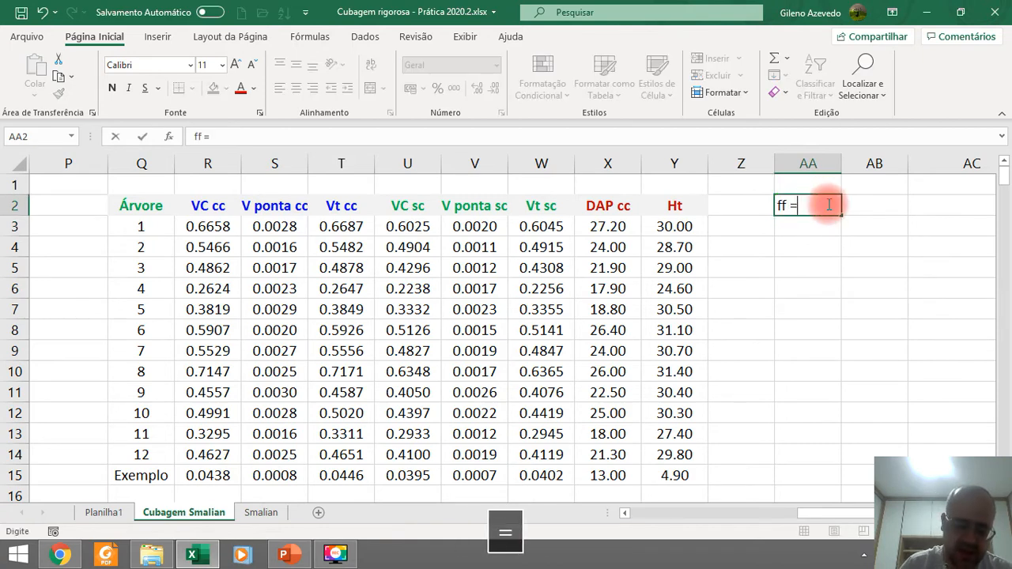
pyautogui.write('Vr')
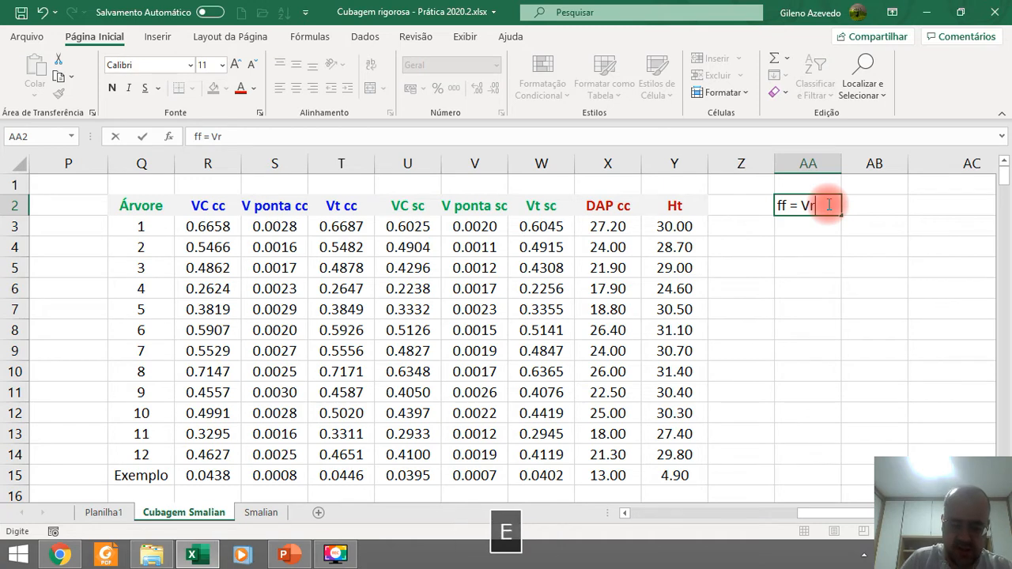
pyautogui.write('ela')
pyautogui.press('BackSpace')
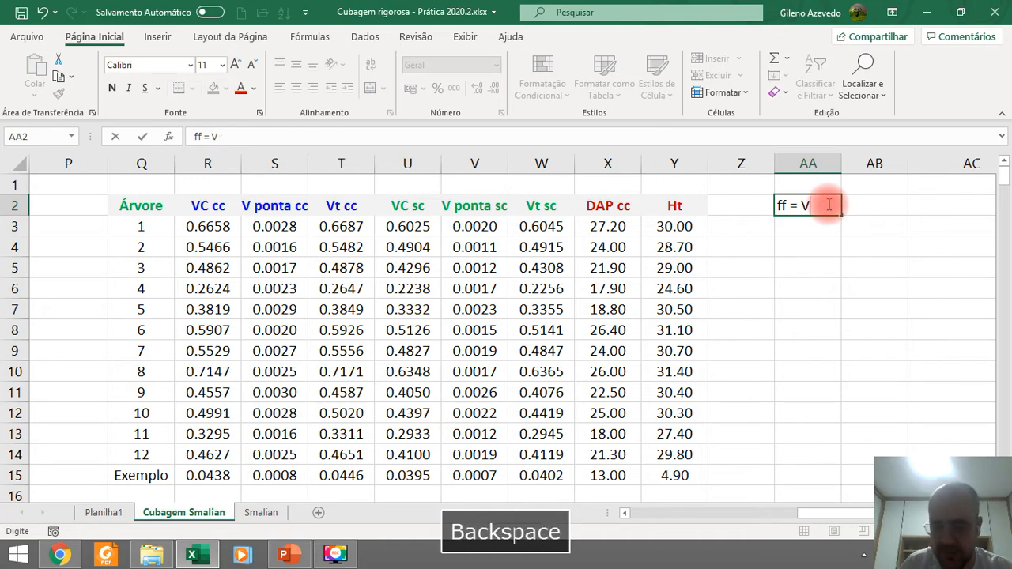
pyautogui.write('real')
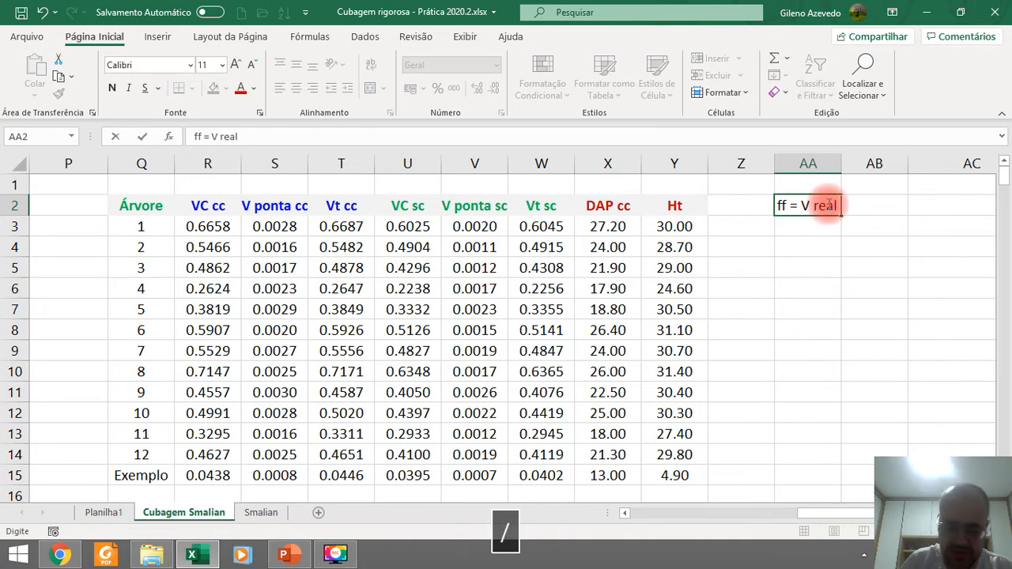
pyautogui.write(' / V ')
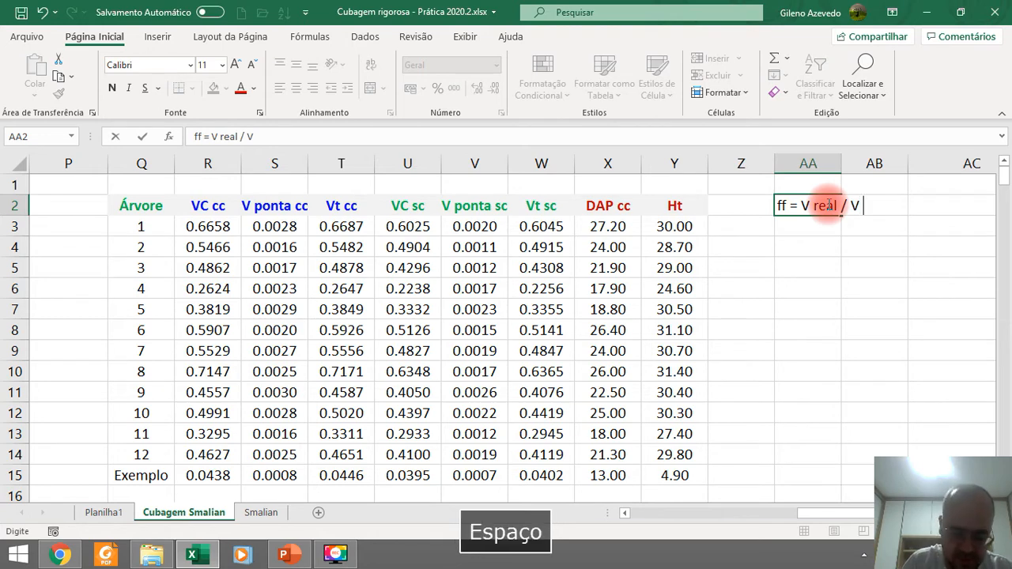
pyautogui.write('cilindro')
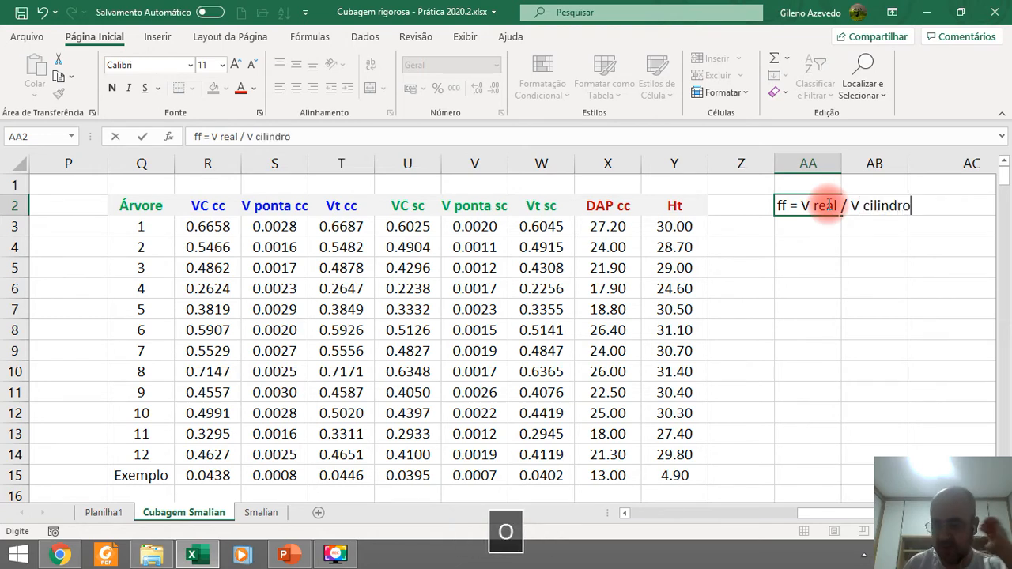
pyautogui.press('Return')
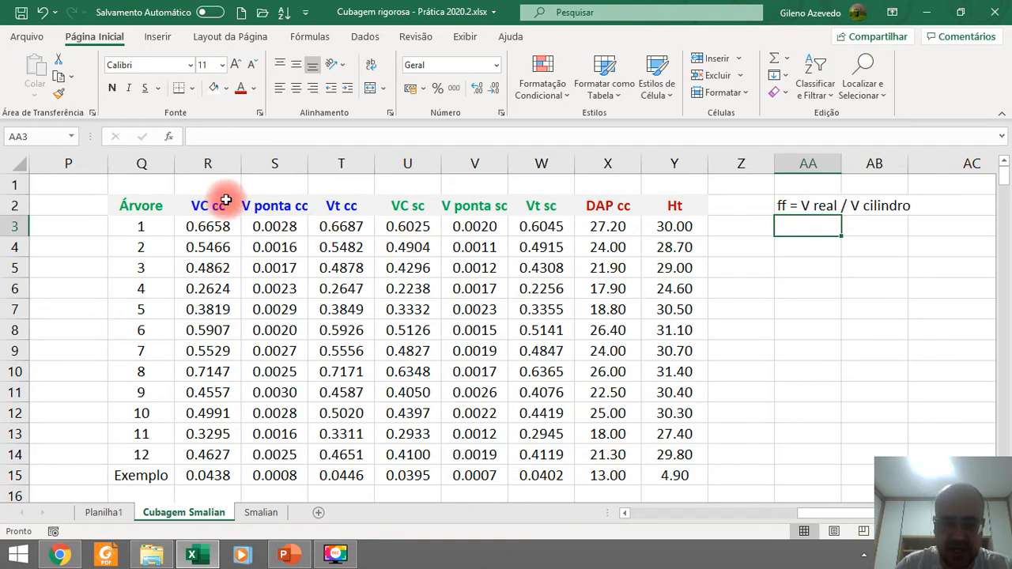
# Step: Clear the form factor definition text from cells AA2:AB2
pyautogui.moveTo(202, 188); pyautogui.dragTo(659, 459)
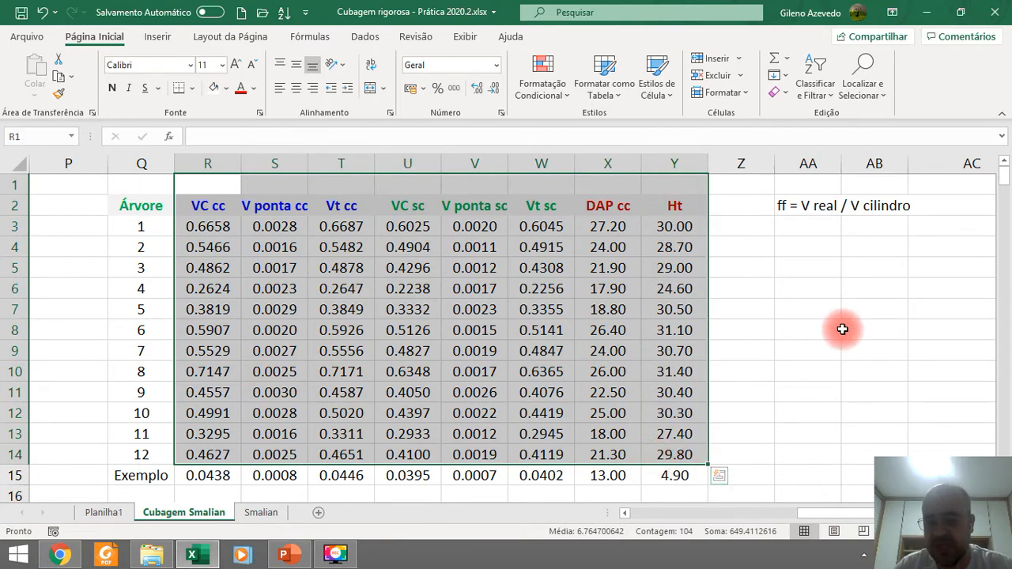
pyautogui.moveTo(782, 199); pyautogui.dragTo(874, 209)
pyautogui.press('Delete')
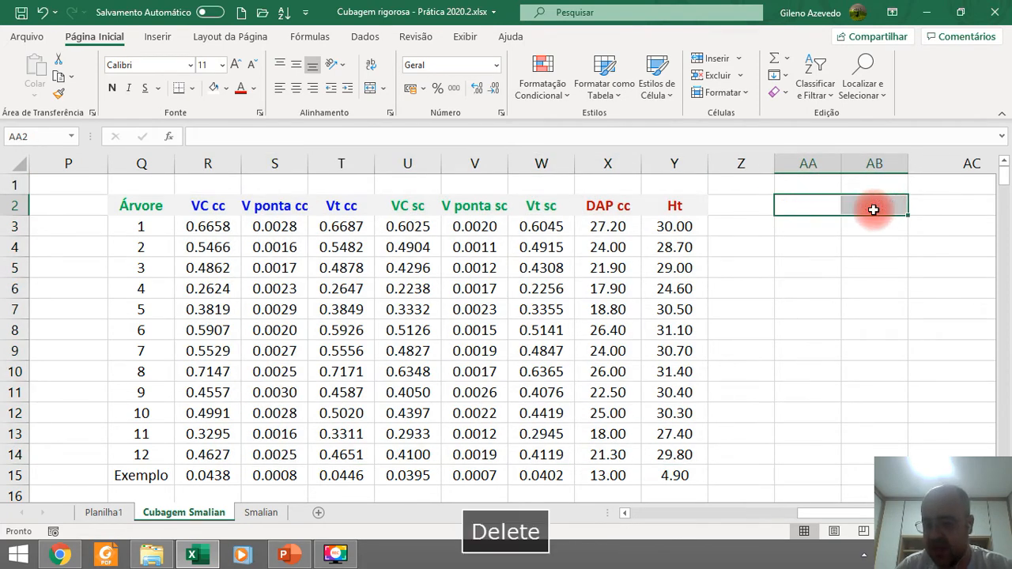
pyautogui.click(744, 290)
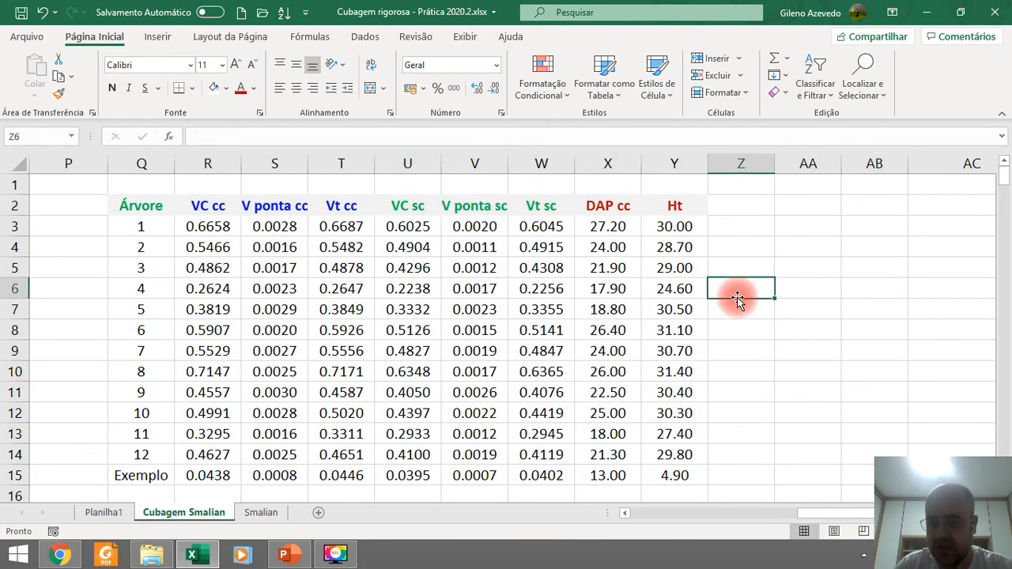
# Step: Add the unit to the diameter header in X2 so it reads "DAP cc (cm)"
pyautogui.doubleClick(634, 204)
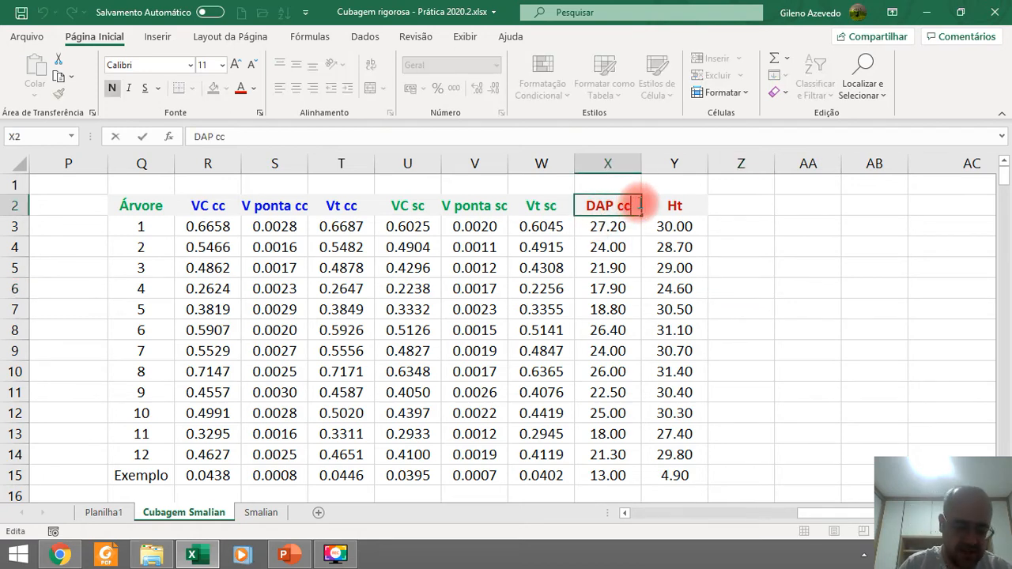
pyautogui.write('(')
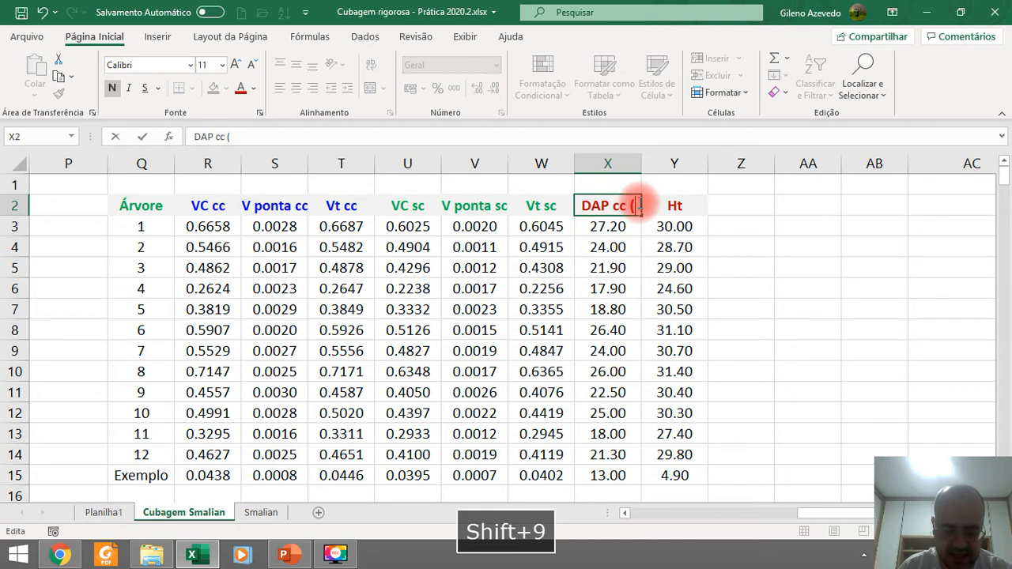
pyautogui.write('cm')
pyautogui.press('Return')
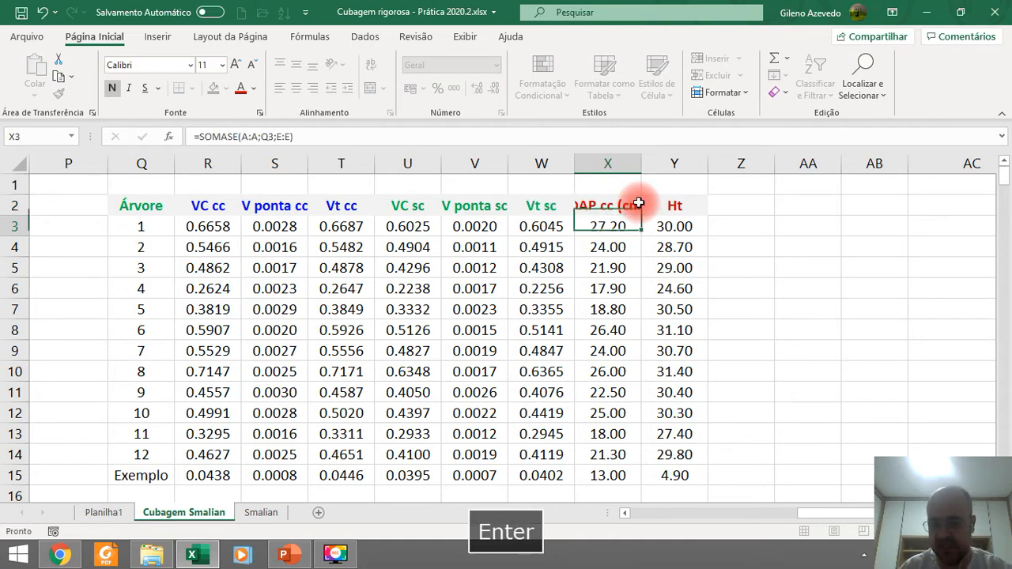
# Step: Change the height header in Y2 to "Ht (m)" and fit column X's width to its contents
pyautogui.click(694, 206)
pyautogui.doubleClick(694, 206)
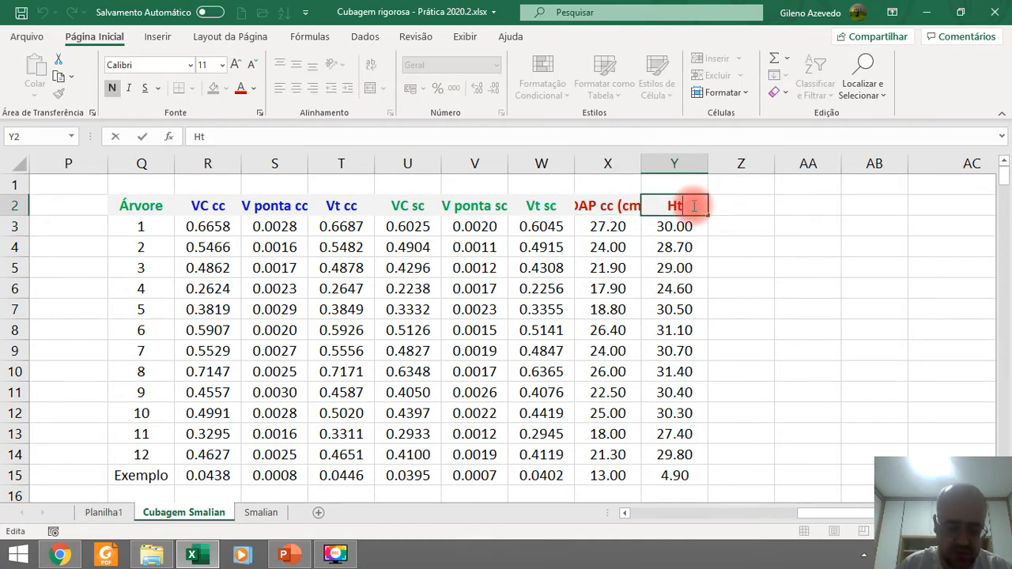
pyautogui.write('(m)')
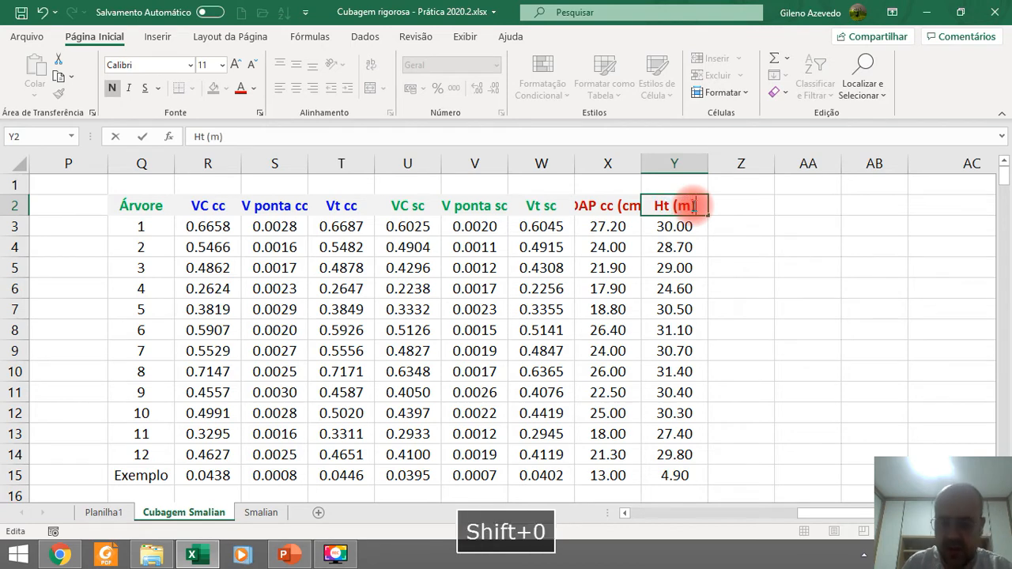
pyautogui.press('Return')
pyautogui.doubleClick(643, 166)
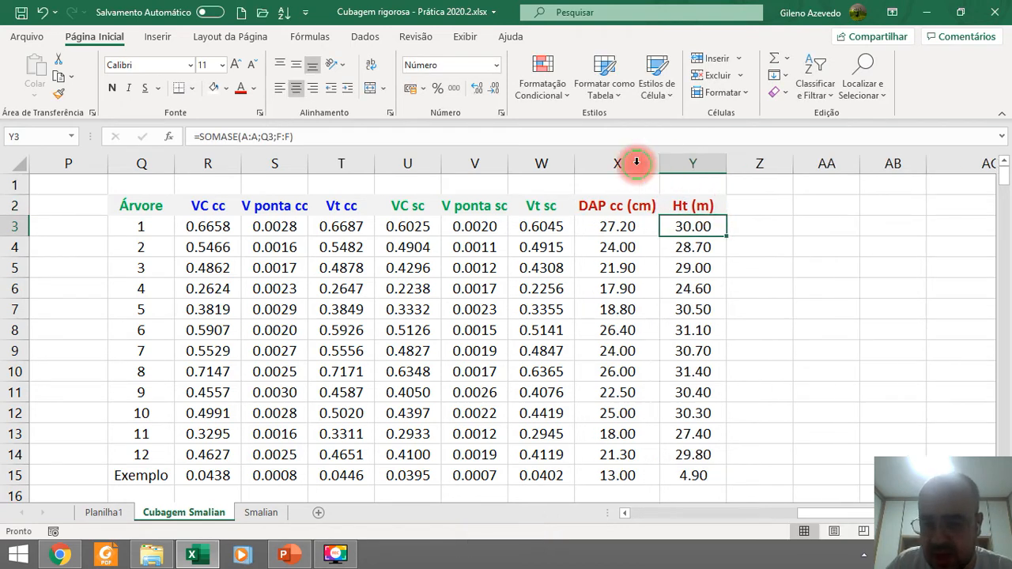
pyautogui.click(827, 271)
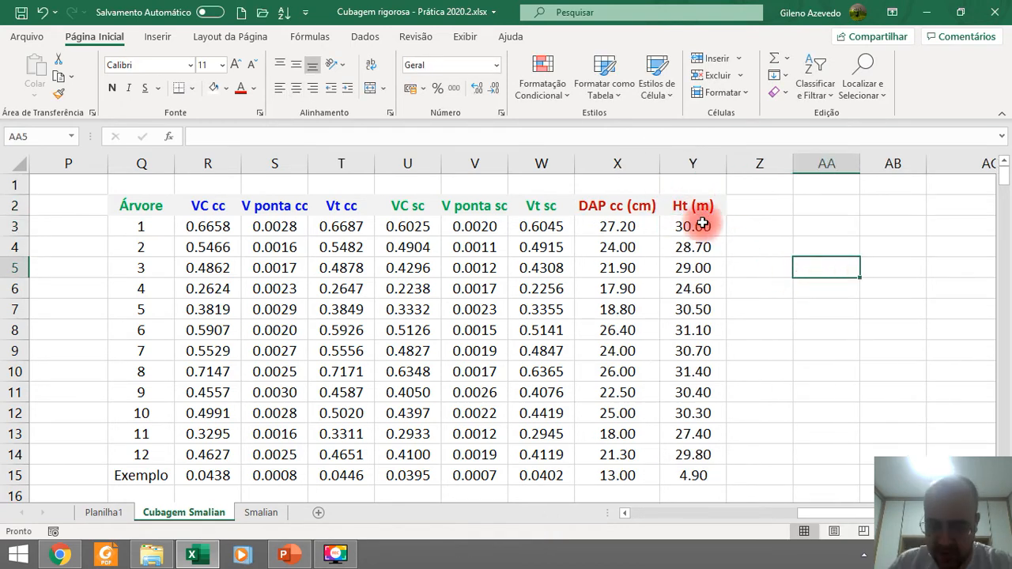
# Step: Examine the DAP cc (cm) and Ht (m) columns as the inputs for the cylinder volume
pyautogui.click(597, 207)
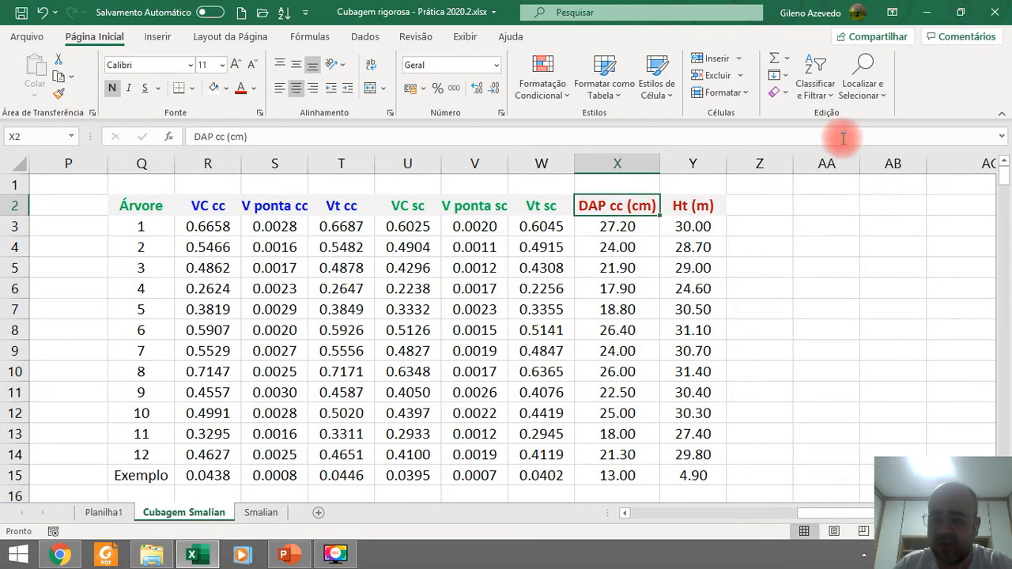
pyautogui.moveTo(701, 209); pyautogui.dragTo(679, 485)
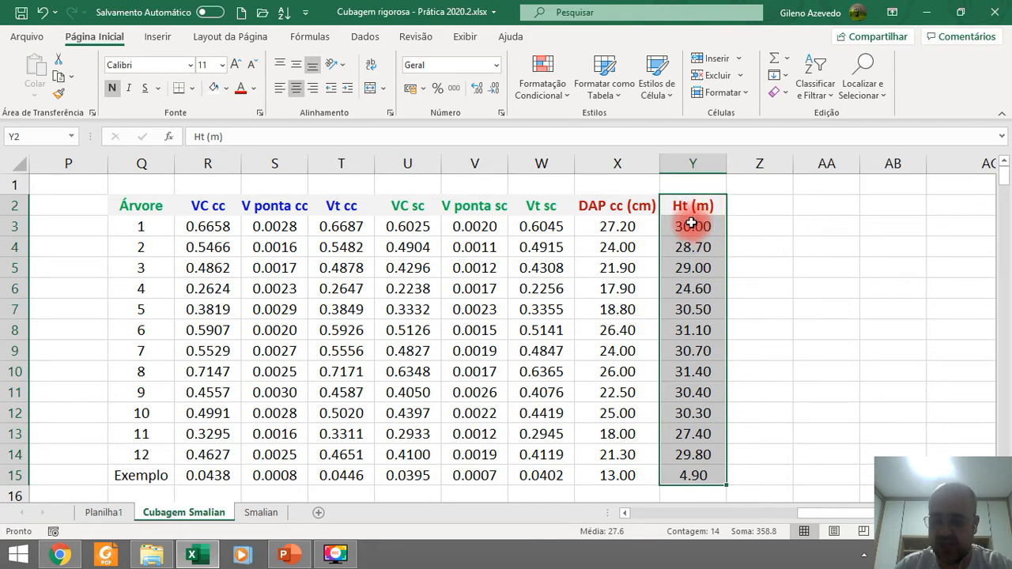
pyautogui.click(589, 224)
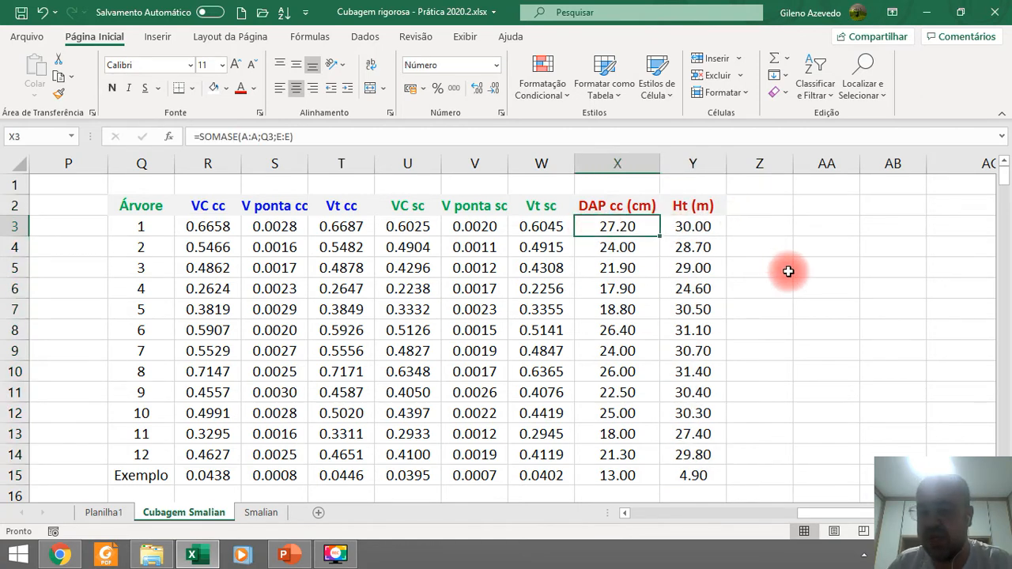
pyautogui.moveTo(687, 207); pyautogui.dragTo(682, 473)
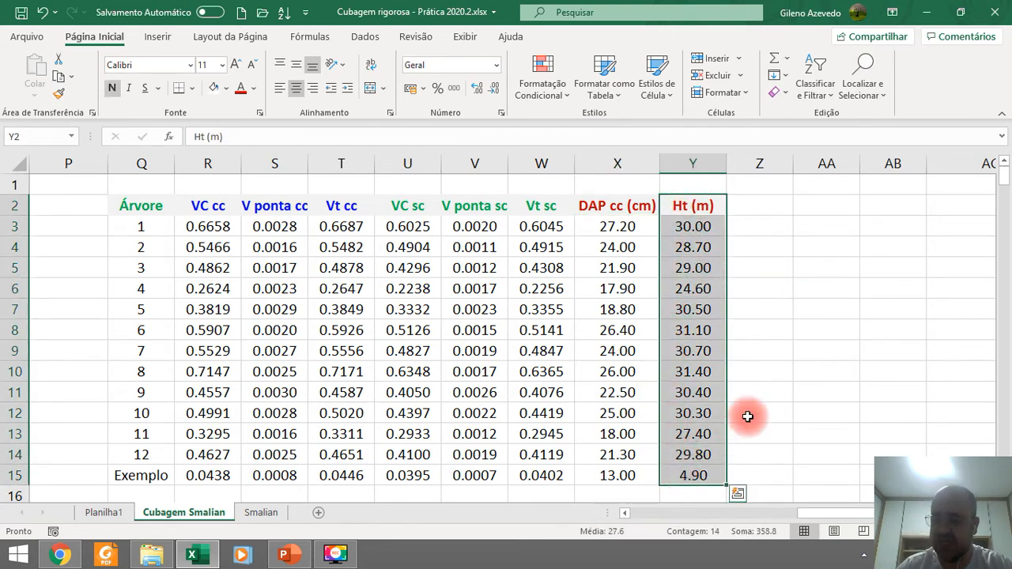
pyautogui.click(788, 250)
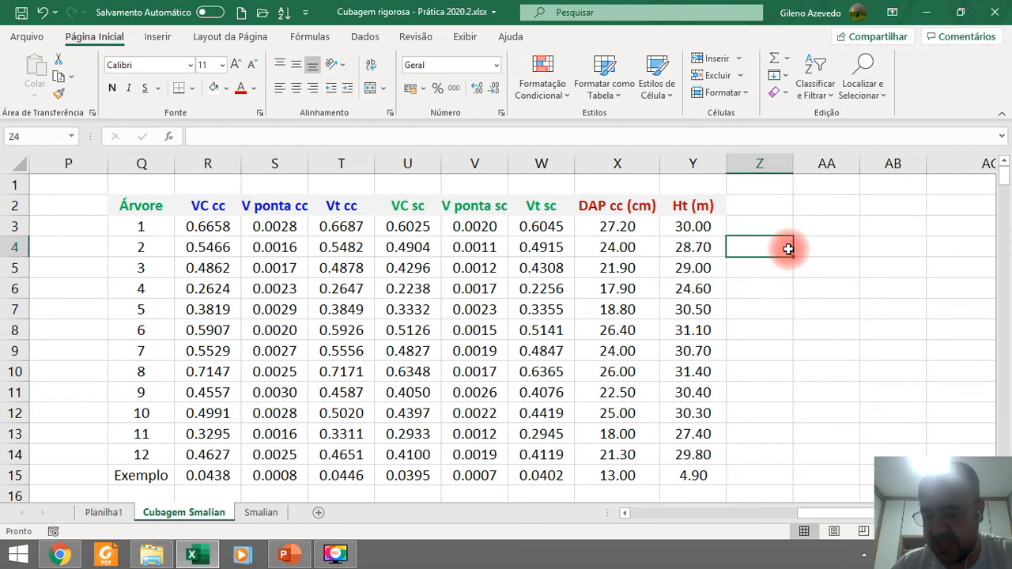
# Step: Enter the header "V cilindro (m³)" in cell Z2 and fit column Z's width to it
pyautogui.click(751, 205)
pyautogui.write('V ')
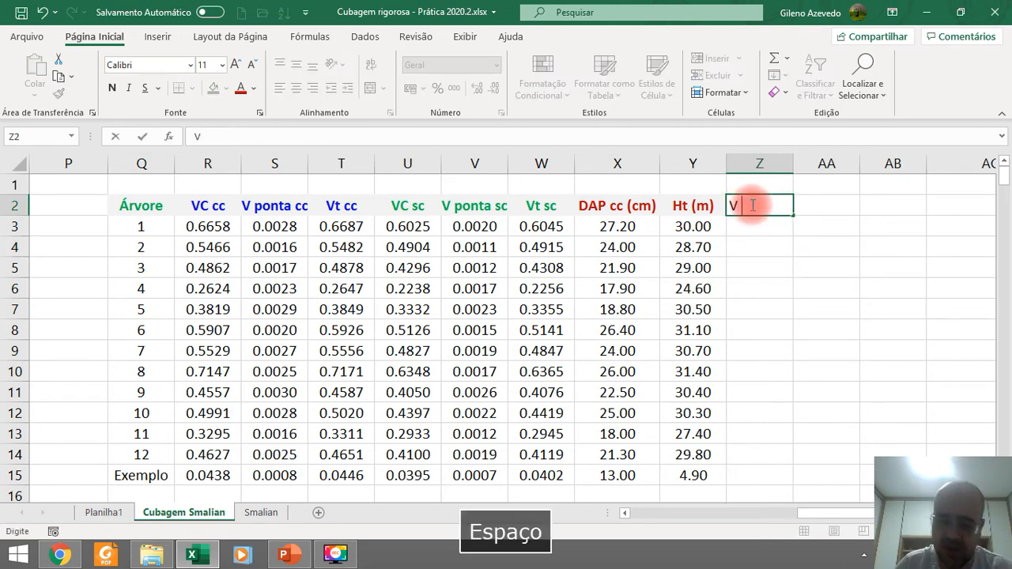
pyautogui.write('cili')
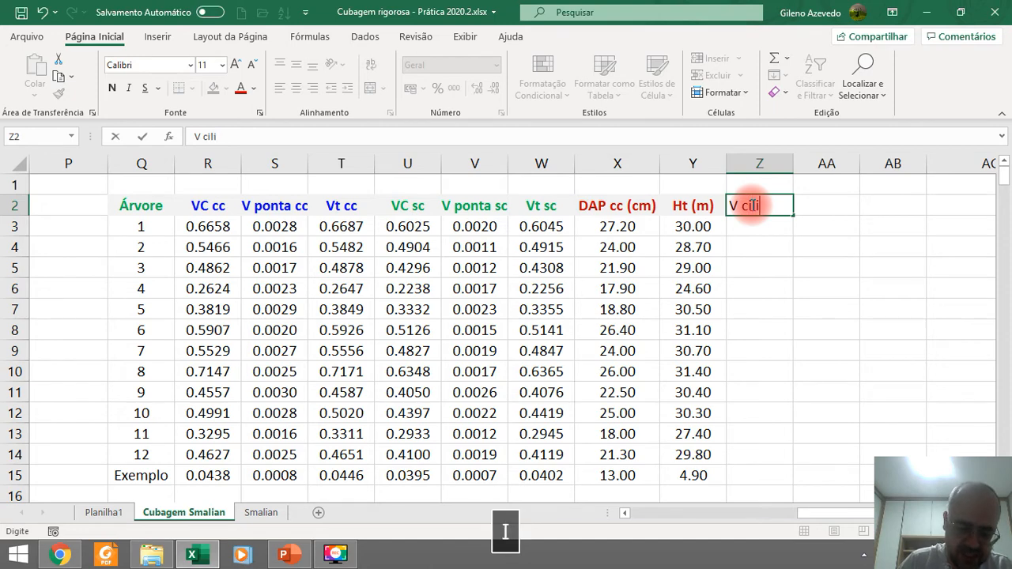
pyautogui.write('ndro (m')
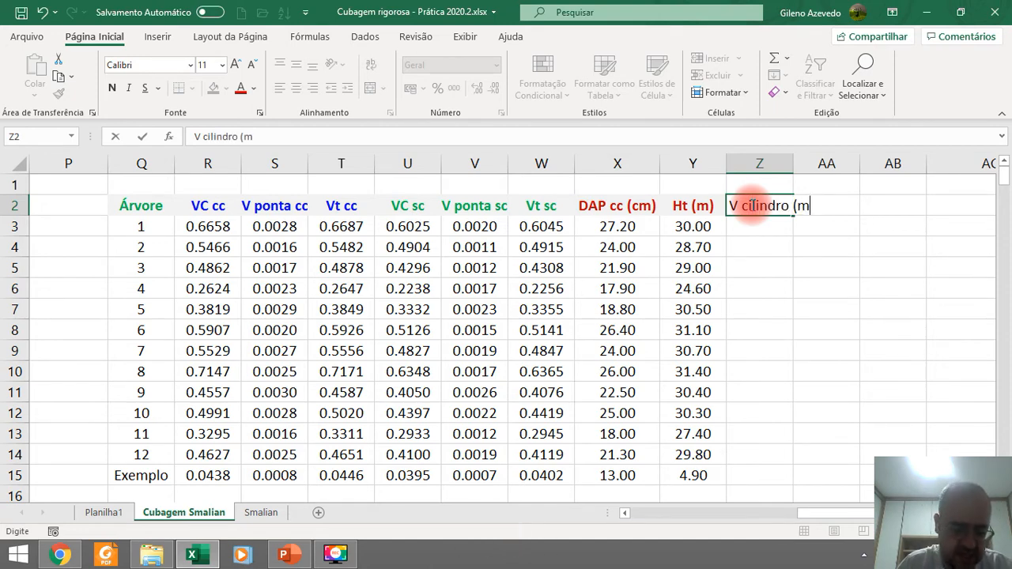
pyautogui.write('³)')
pyautogui.press('Return')
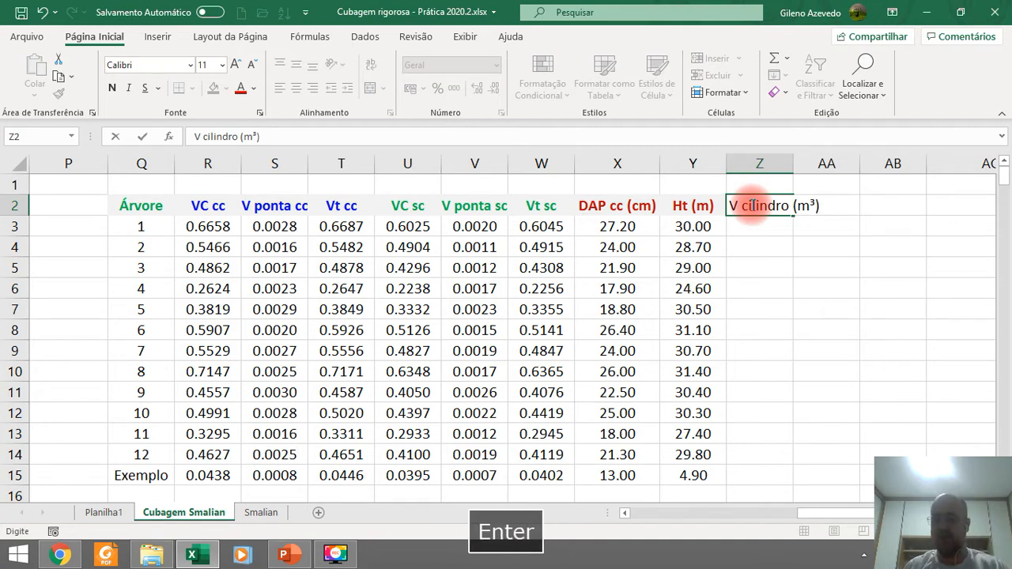
pyautogui.doubleClick(794, 160)
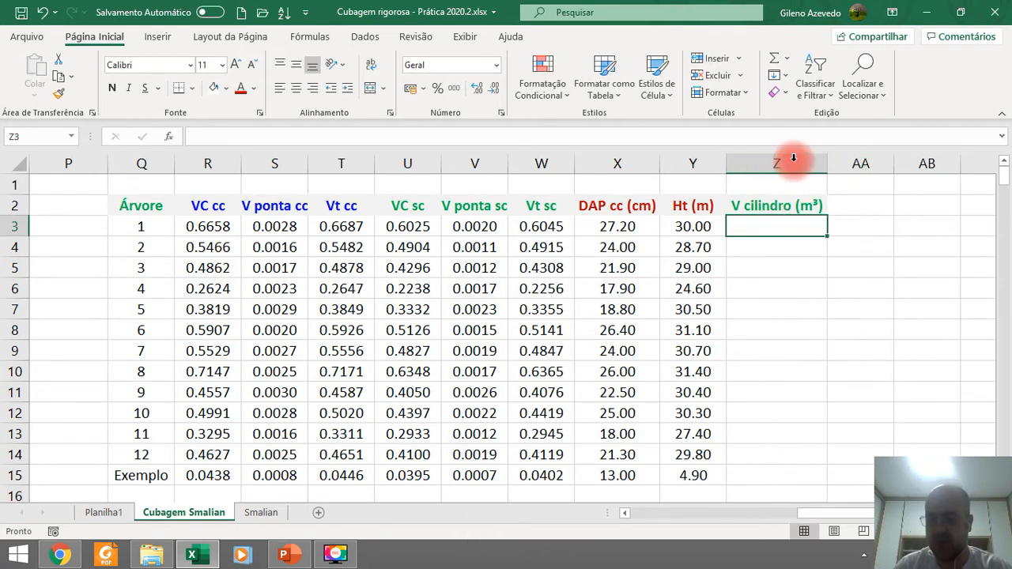
# Step: Calculate tree 1's cylinder volume in Z3 with the formula =PI()*X3^2/40000*Y3
pyautogui.click(777, 288)
pyautogui.click(765, 224)
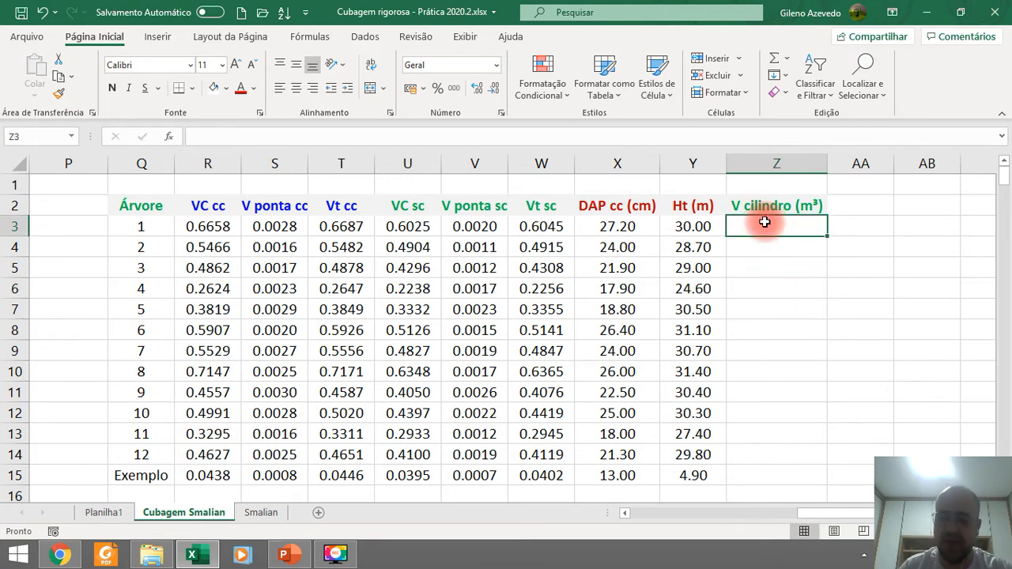
pyautogui.write('=')
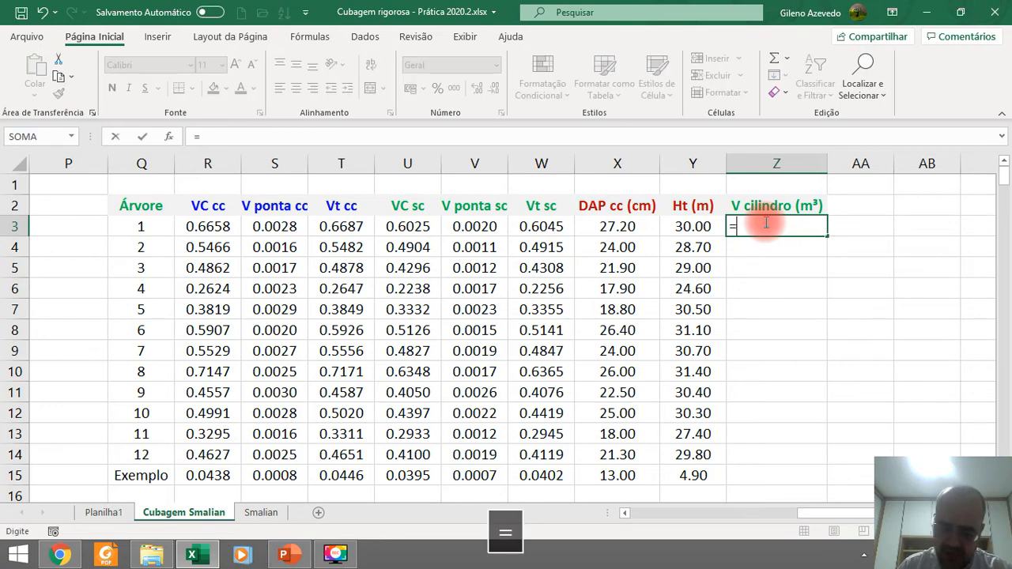
pyautogui.write('pi(0')
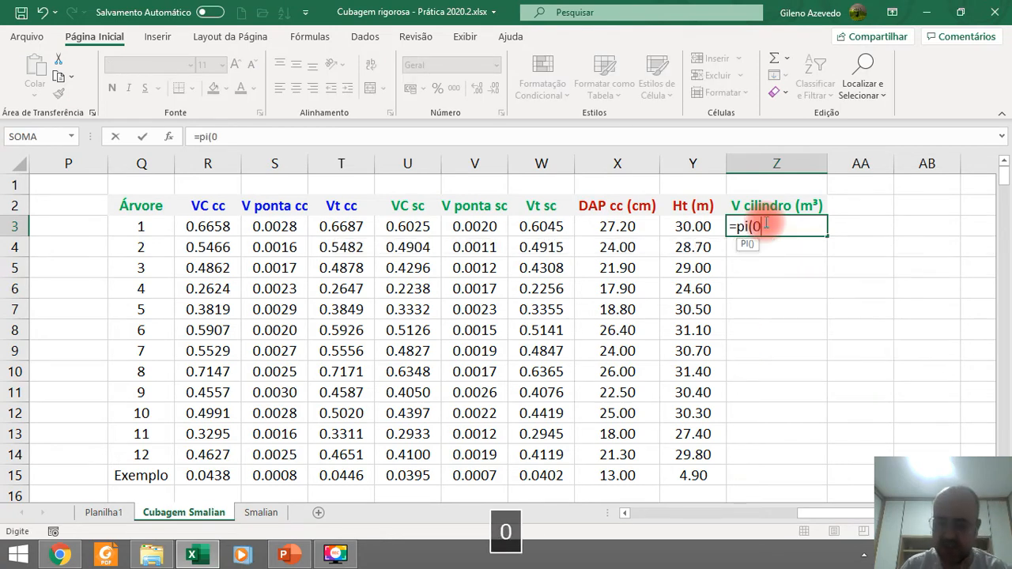
pyautogui.press('BackSpace')
pyautogui.write(')*')
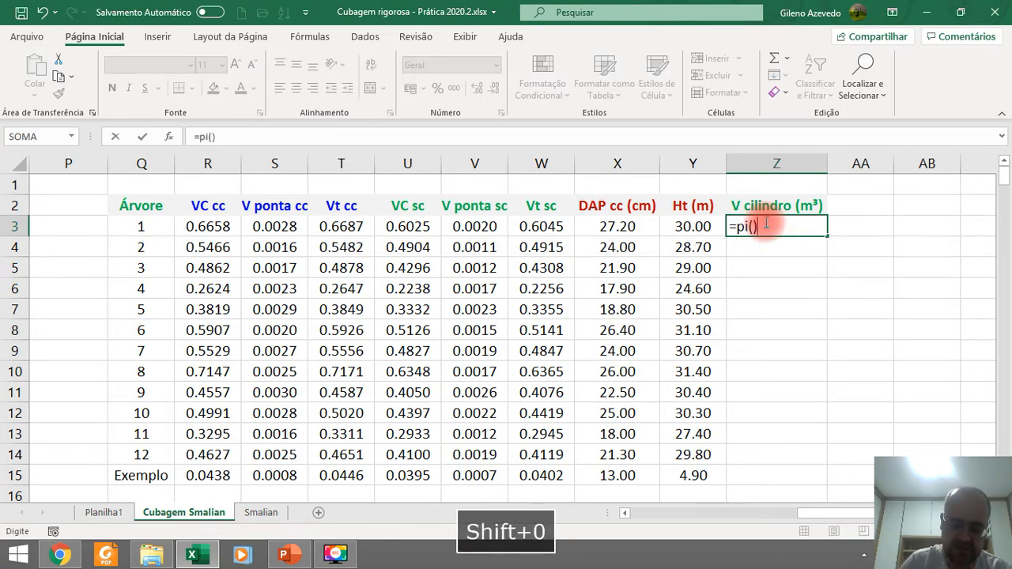
pyautogui.click(624, 224)
pyautogui.write('^2')
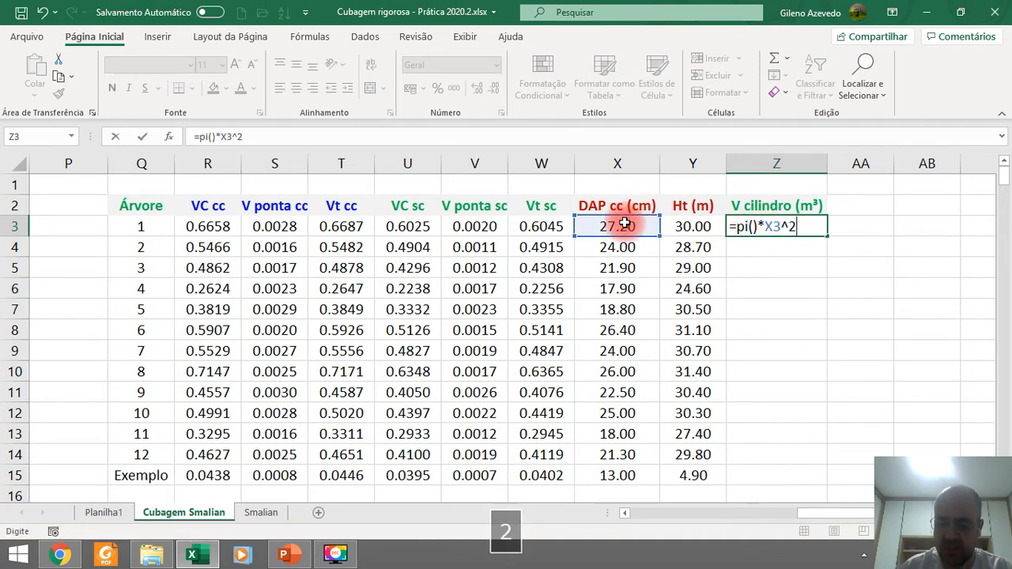
pyautogui.write('/40')
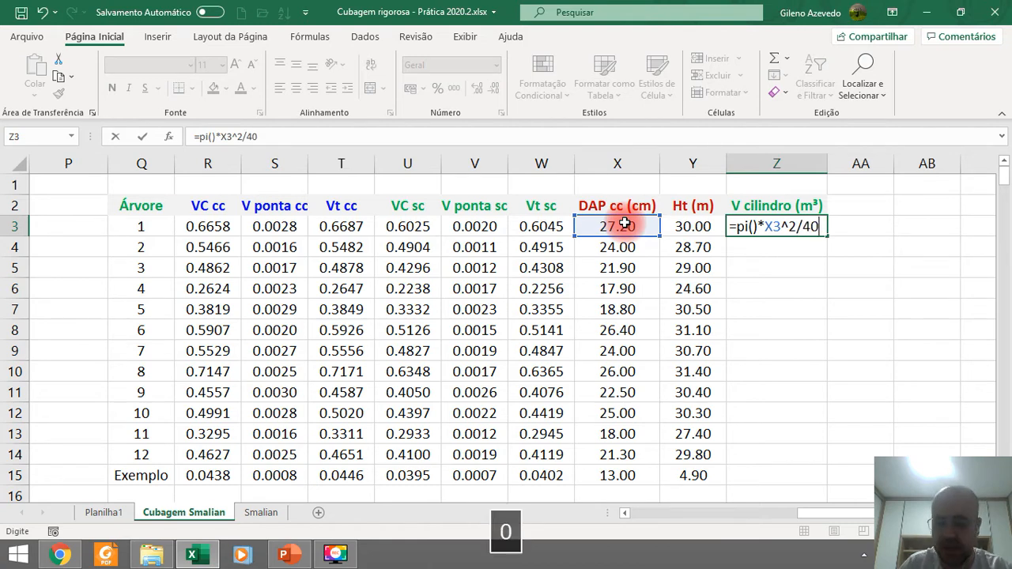
pyautogui.write('000')
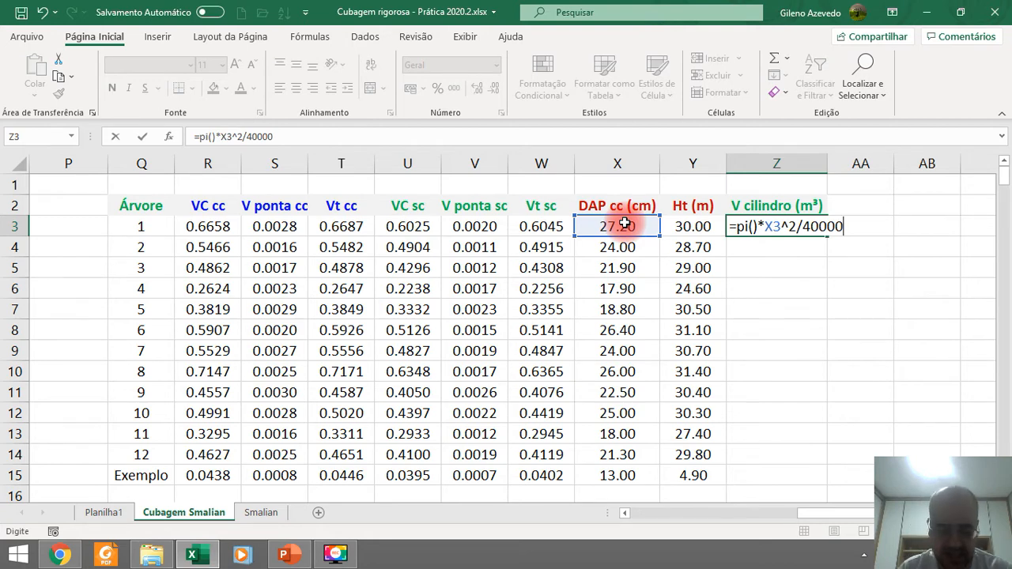
pyautogui.write('*')
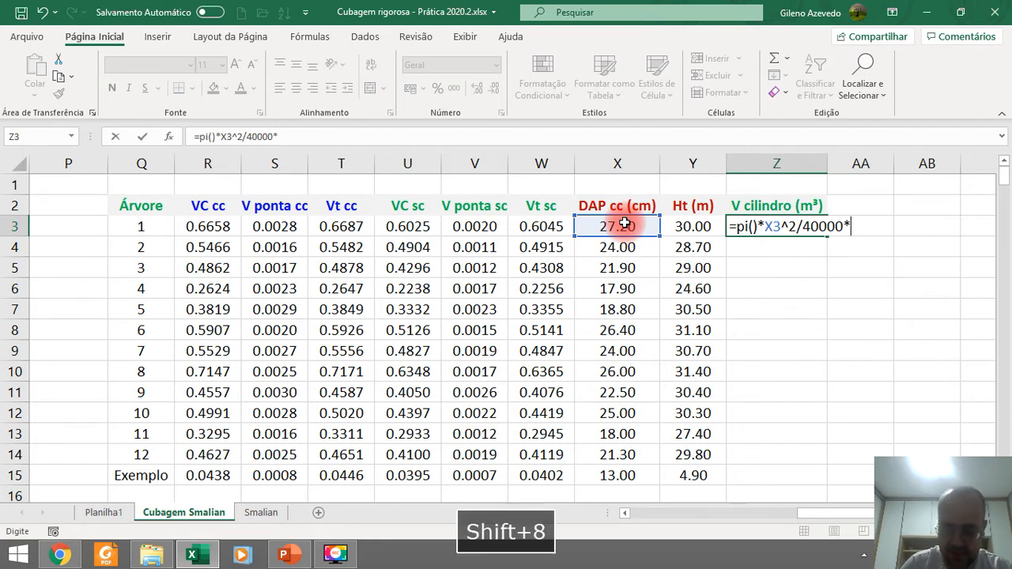
pyautogui.click(692, 226)
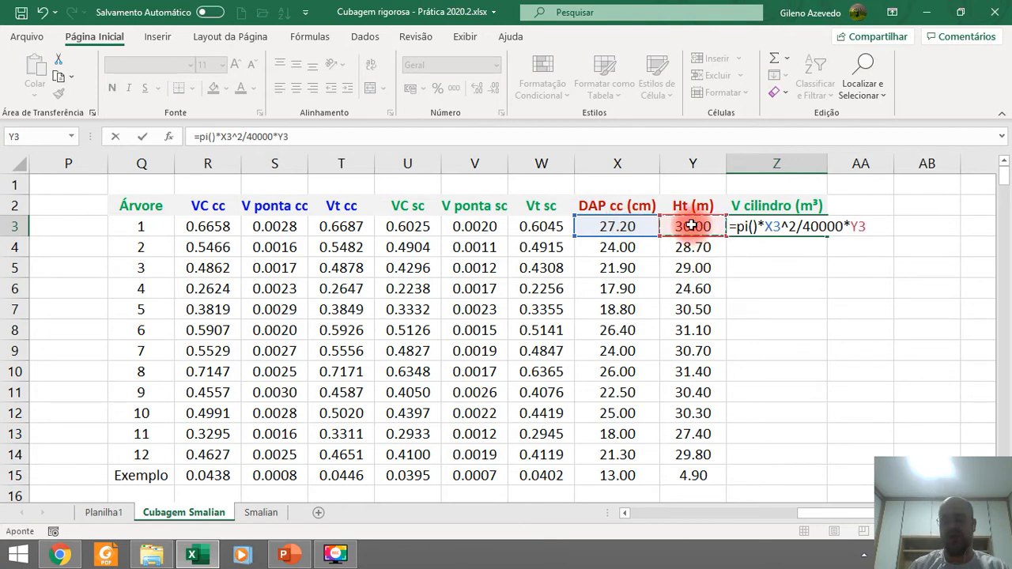
pyautogui.press('Return')
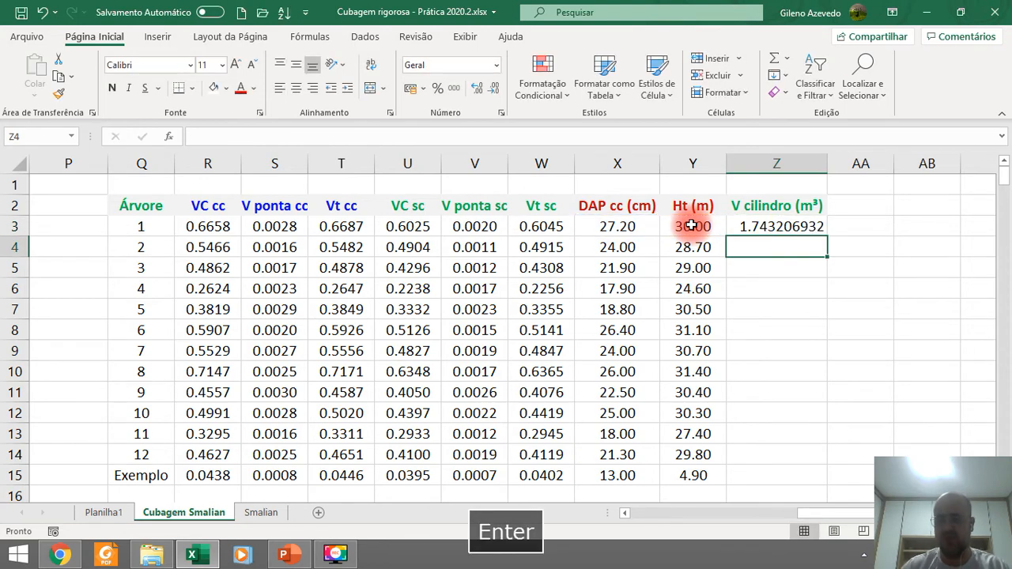
# Step: Format the cylinder volume in Z3 with four decimal places and centre it horizontally
pyautogui.click(775, 225)
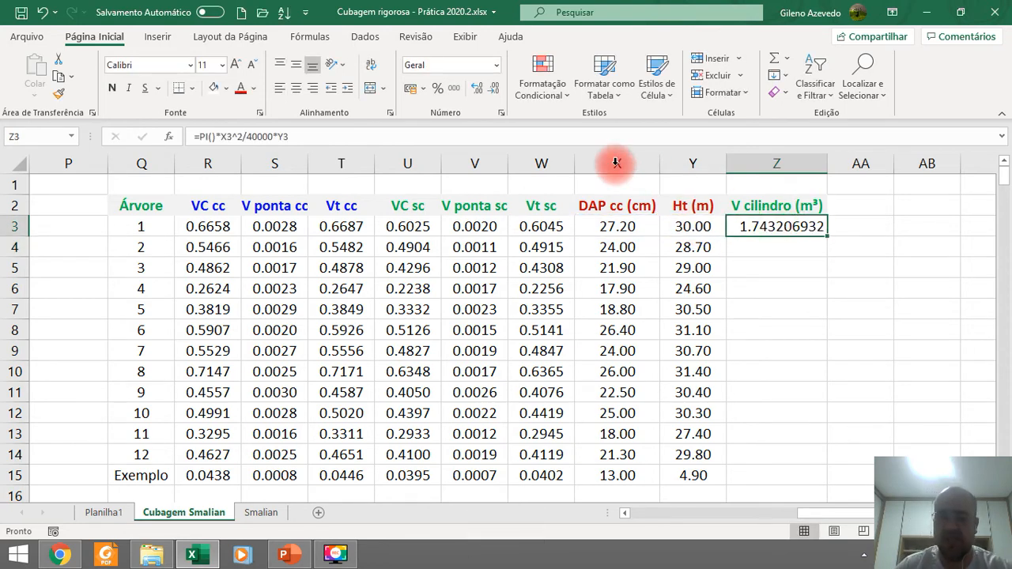
pyautogui.click(492, 91)
pyautogui.click(491, 91)
pyautogui.click(492, 91)
pyautogui.click(492, 91)
pyautogui.click(493, 92)
pyautogui.click(493, 88)
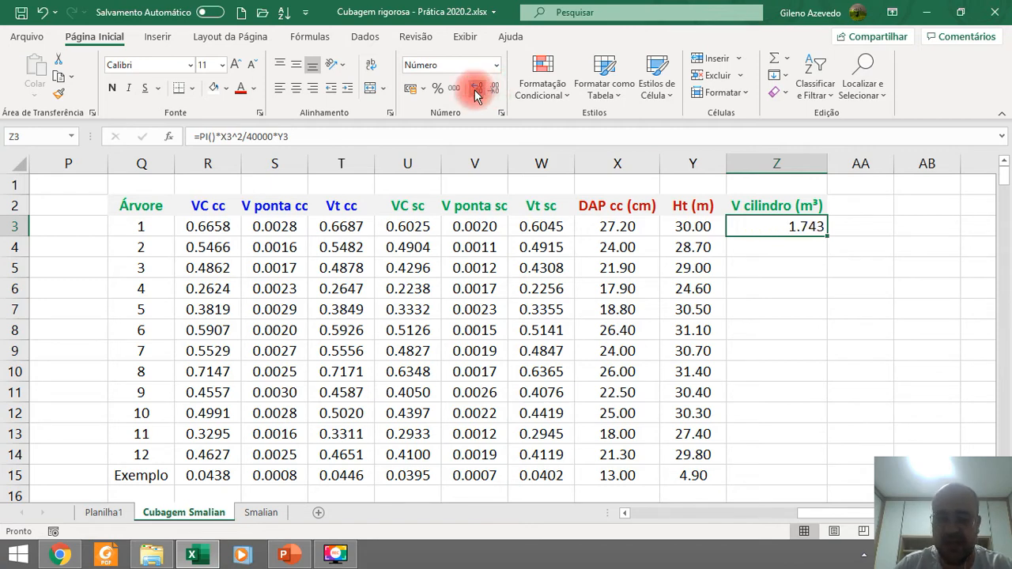
pyautogui.click(478, 86)
pyautogui.click(296, 88)
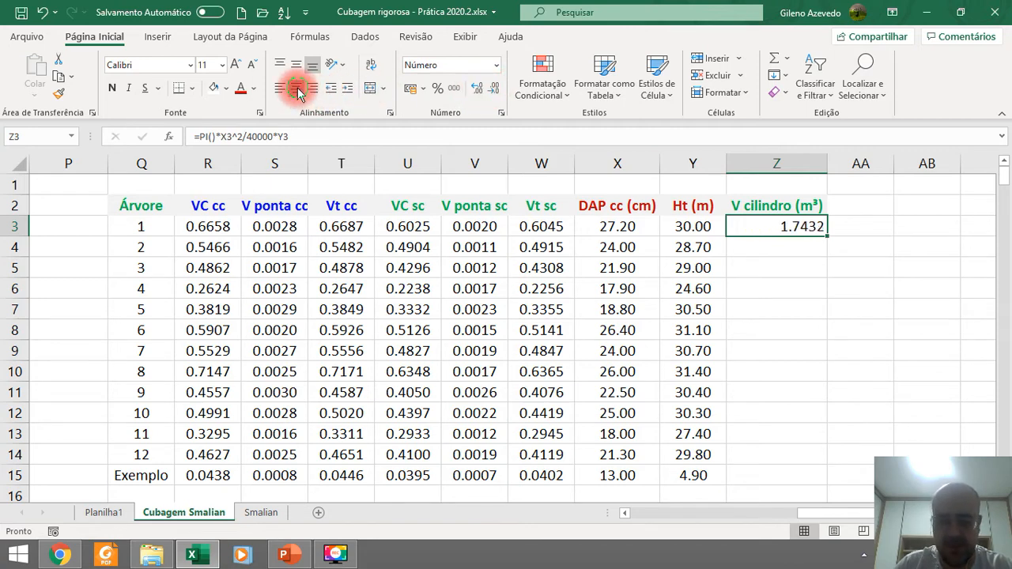
# Step: Fill the cylinder volume formula from Z3 down to Z15 for all remaining trees and the Exemplo row
pyautogui.click(813, 267)
pyautogui.click(810, 224)
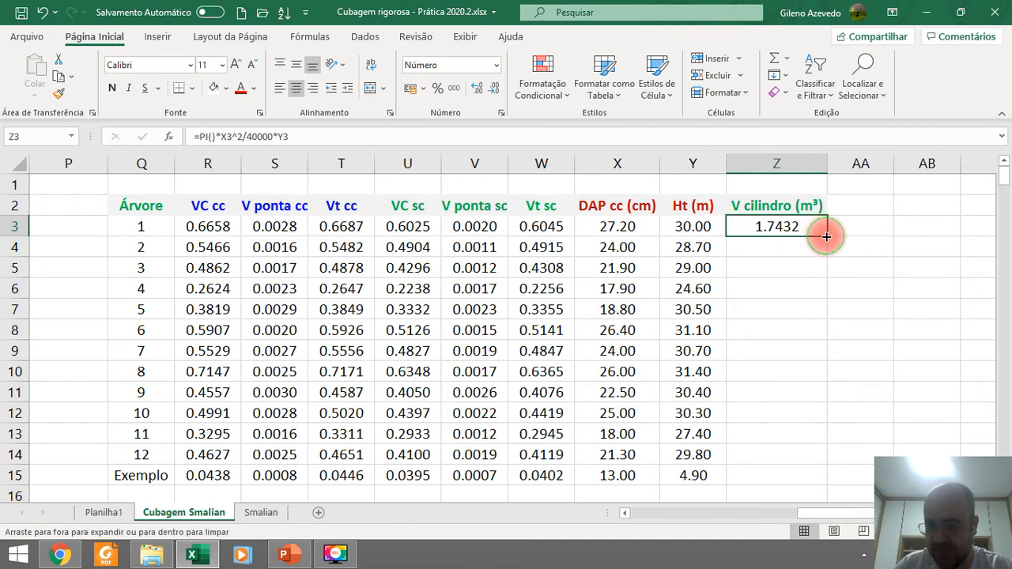
pyautogui.doubleClick(827, 235)
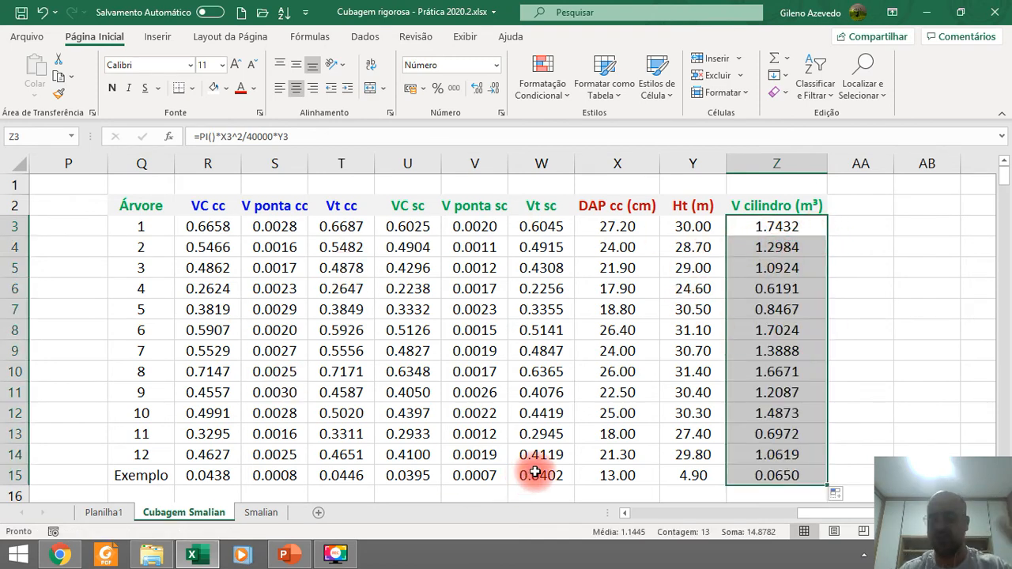
# Step: Enter the header "ff C cc" in cell AA2 and fill it across to AB2
pyautogui.click(771, 226)
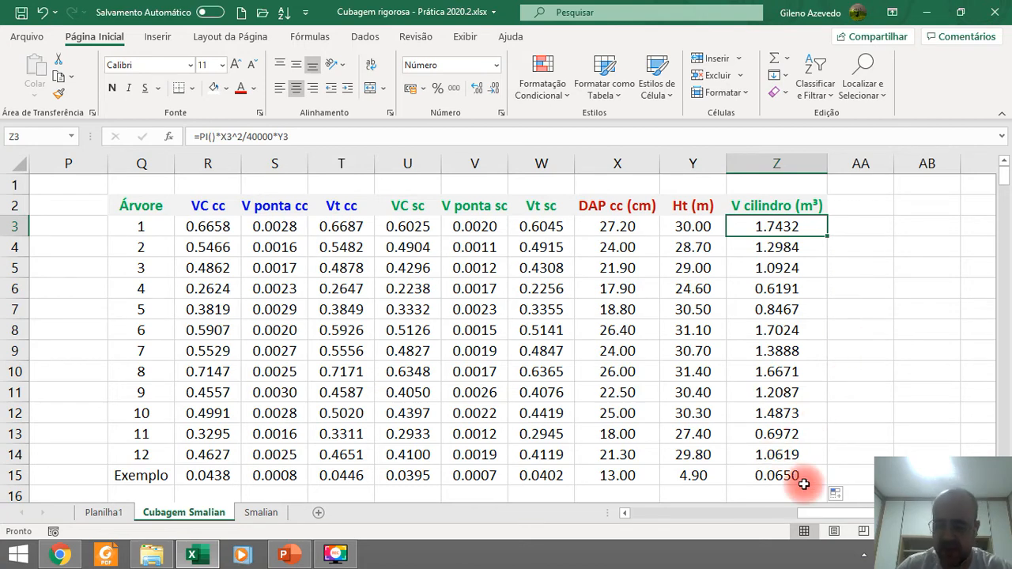
pyautogui.moveTo(805, 515); pyautogui.dragTo(829, 514)
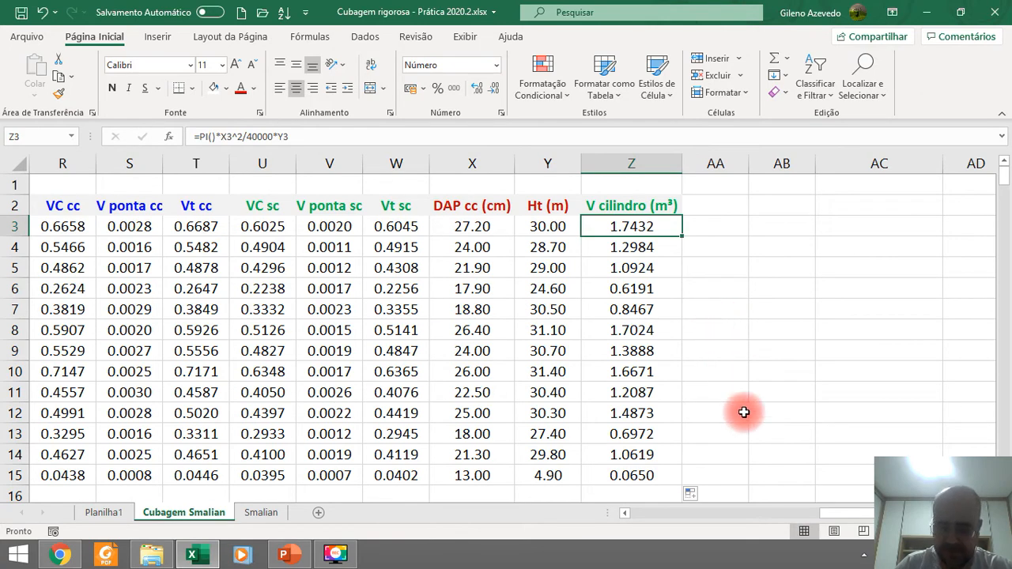
pyautogui.click(629, 512)
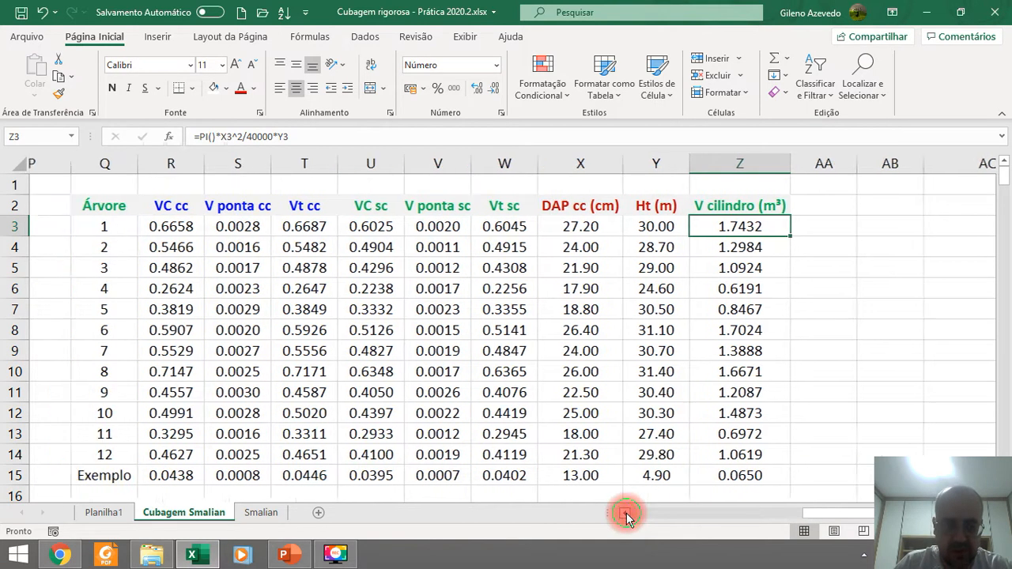
pyautogui.click(860, 202)
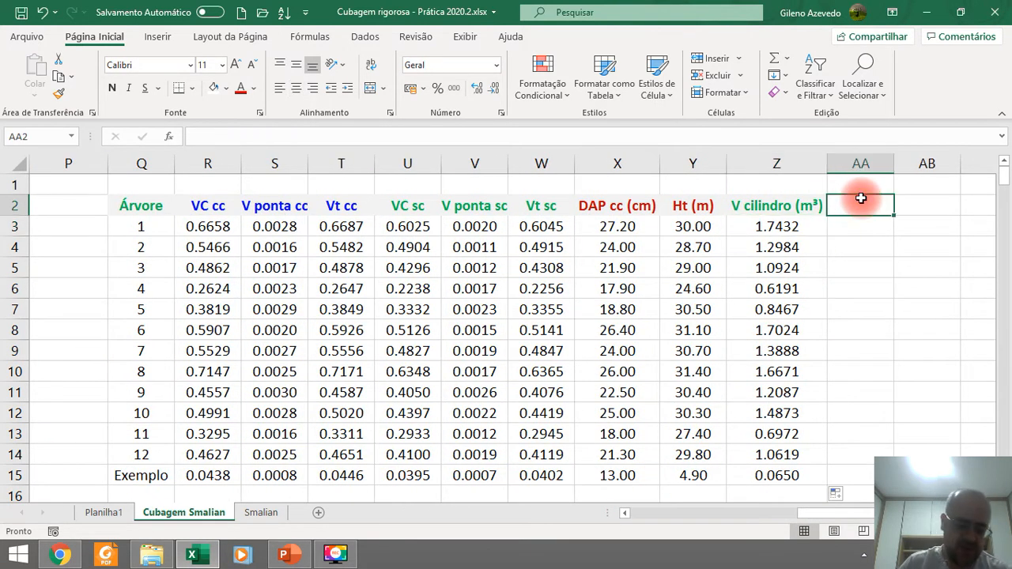
pyautogui.write('ff')
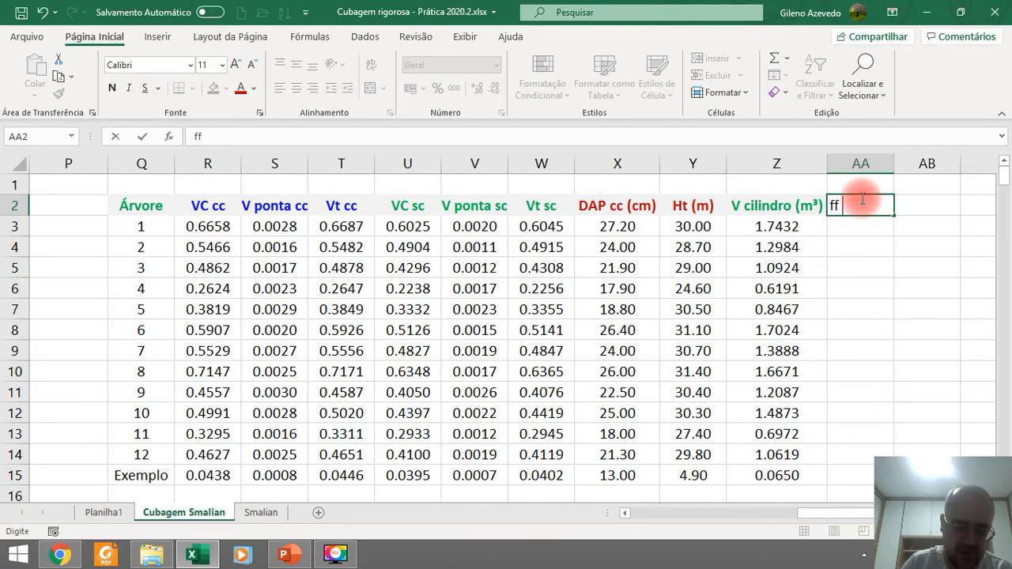
pyautogui.write('C')
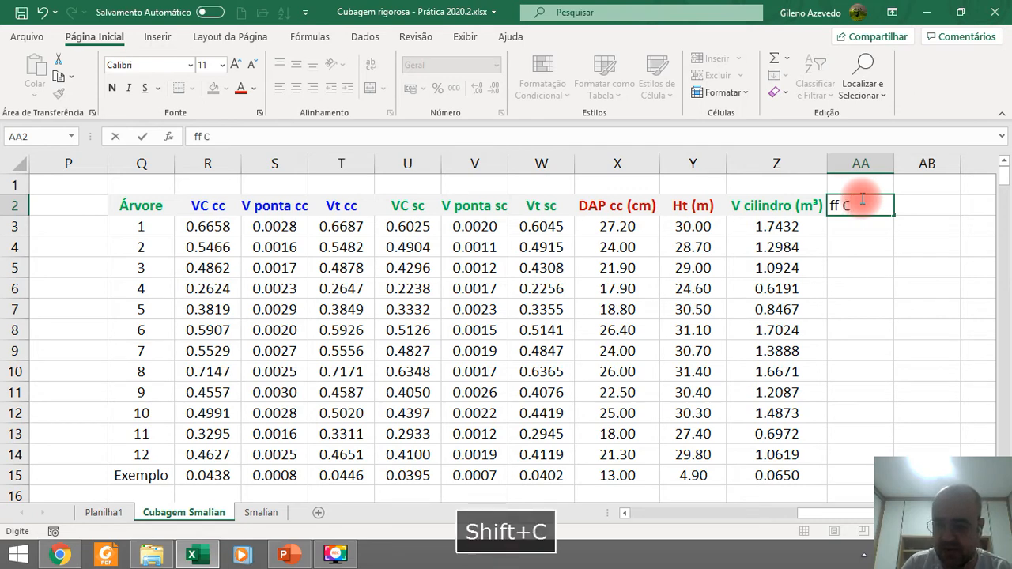
pyautogui.write(' c')
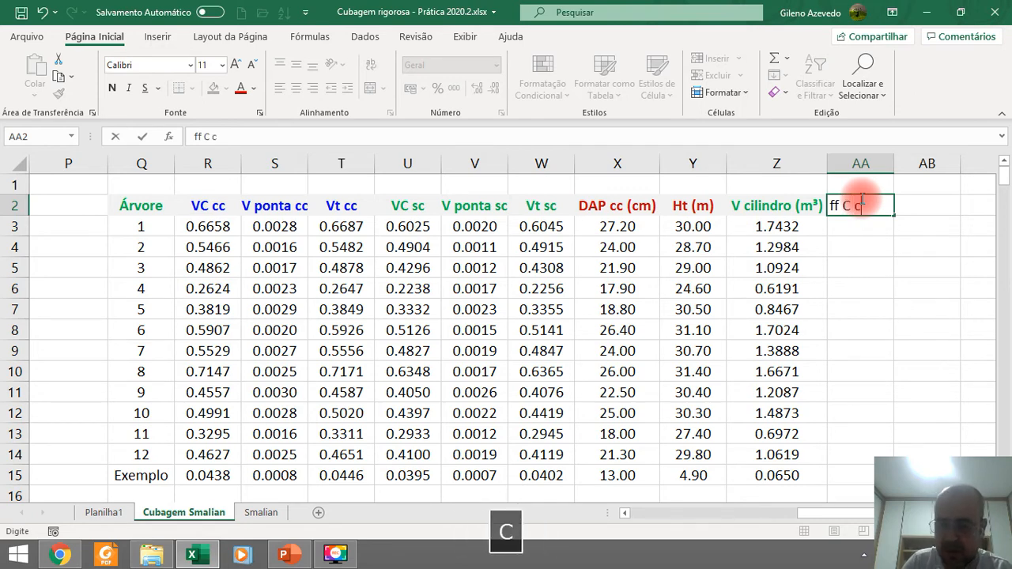
pyautogui.write('c')
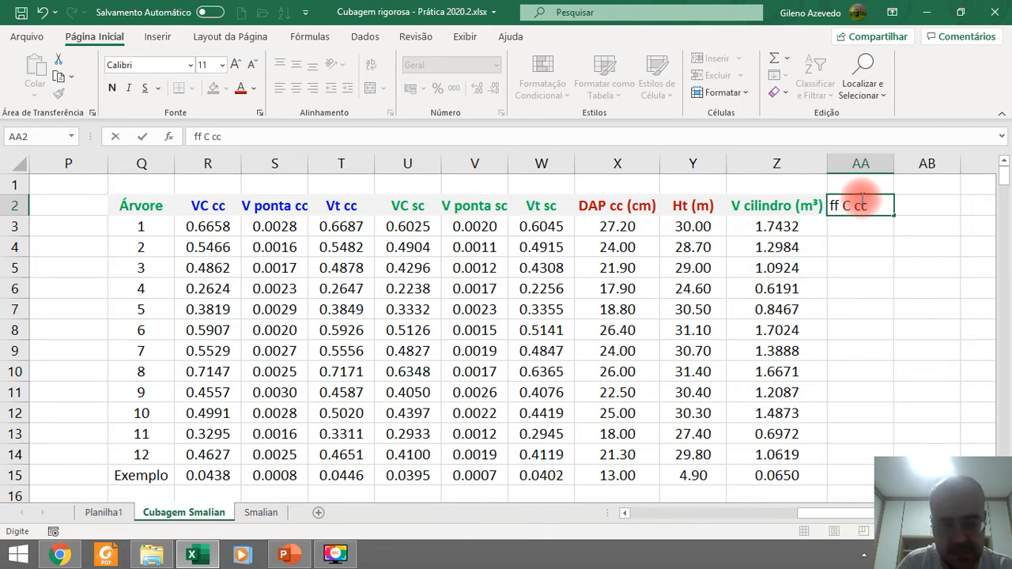
pyautogui.press('Right')
pyautogui.click(885, 202)
pyautogui.moveTo(894, 214); pyautogui.dragTo(932, 214)
# Step: Correct the header in AA2 to read "ff VC cc"
pyautogui.doubleClick(863, 207)
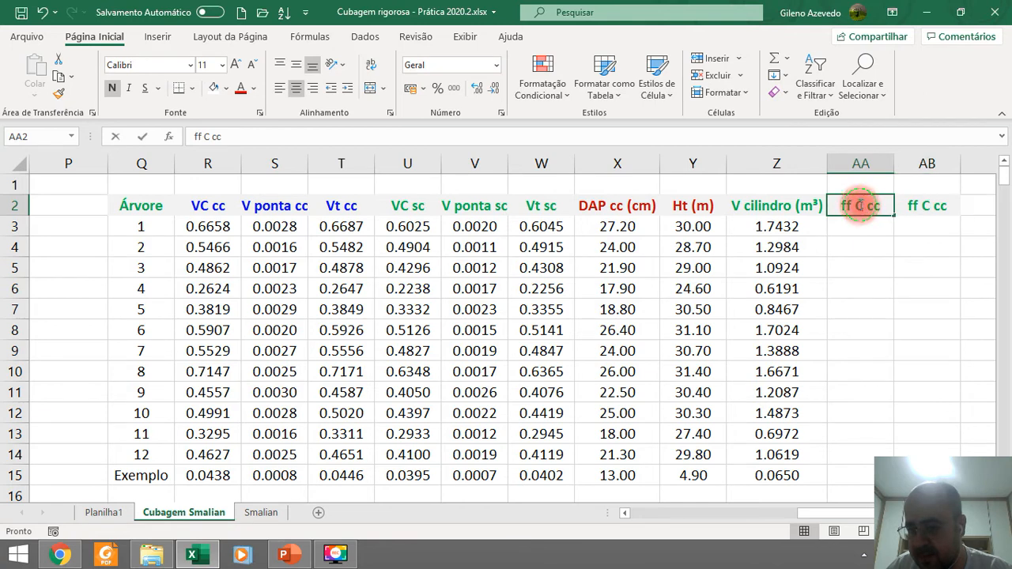
pyautogui.click(859, 206)
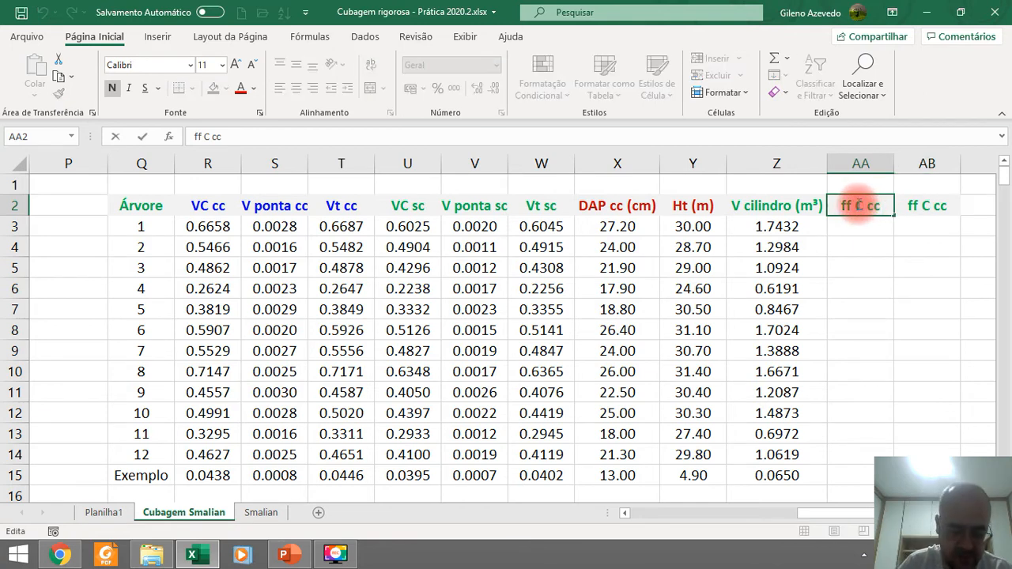
pyautogui.write('V')
pyautogui.press('Right')
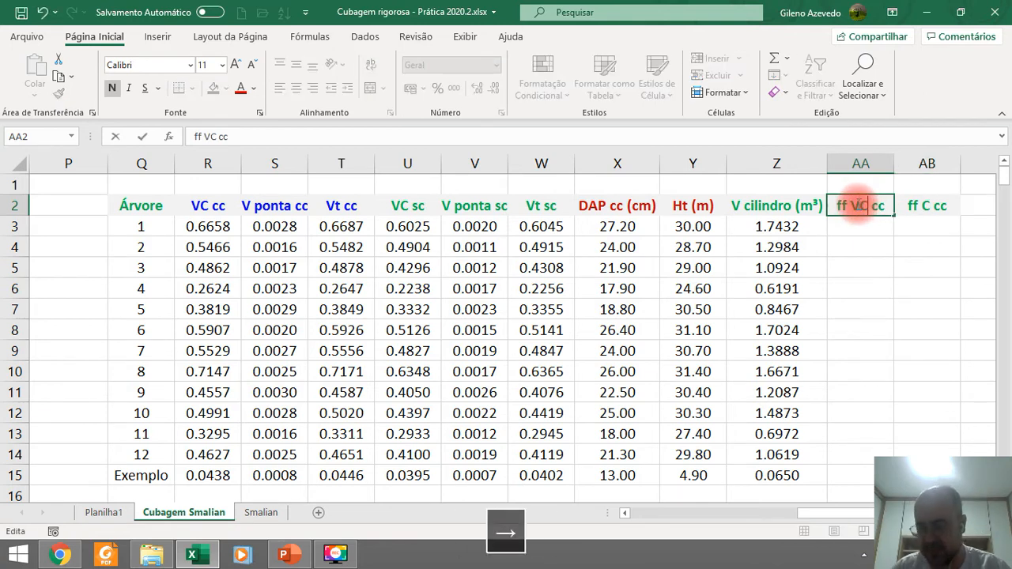
# Step: Change the header in AB2 to "ff VT cc"
pyautogui.click(917, 209)
pyautogui.doubleClick(925, 204)
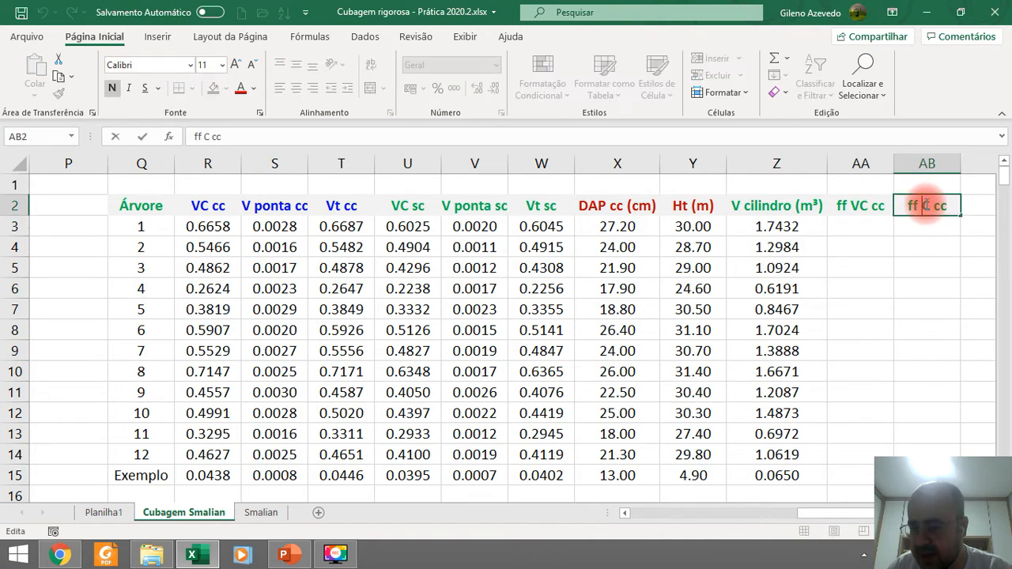
pyautogui.moveTo(927, 206); pyautogui.dragTo(921, 207)
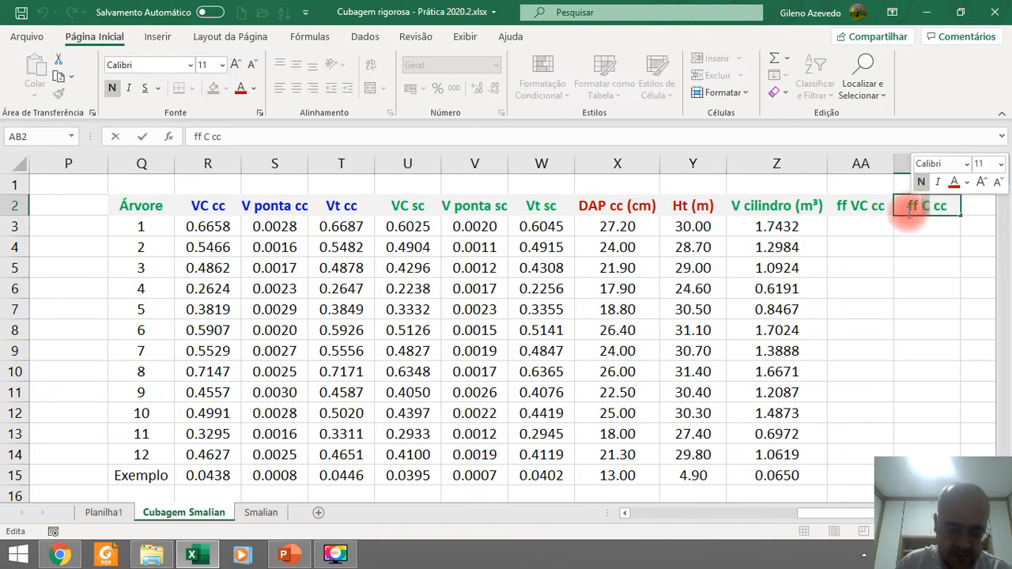
pyautogui.write('VT')
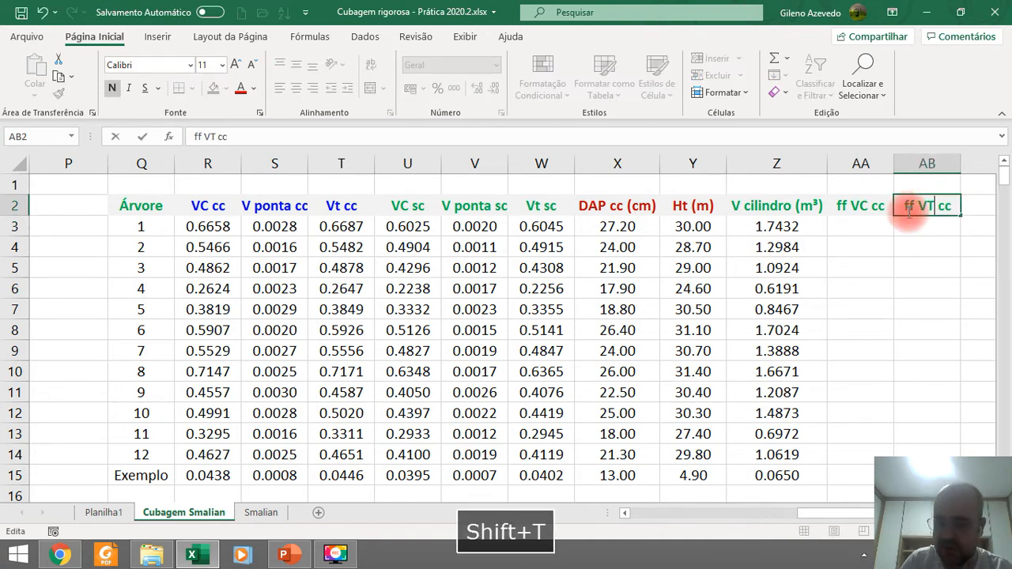
pyautogui.press('Return')
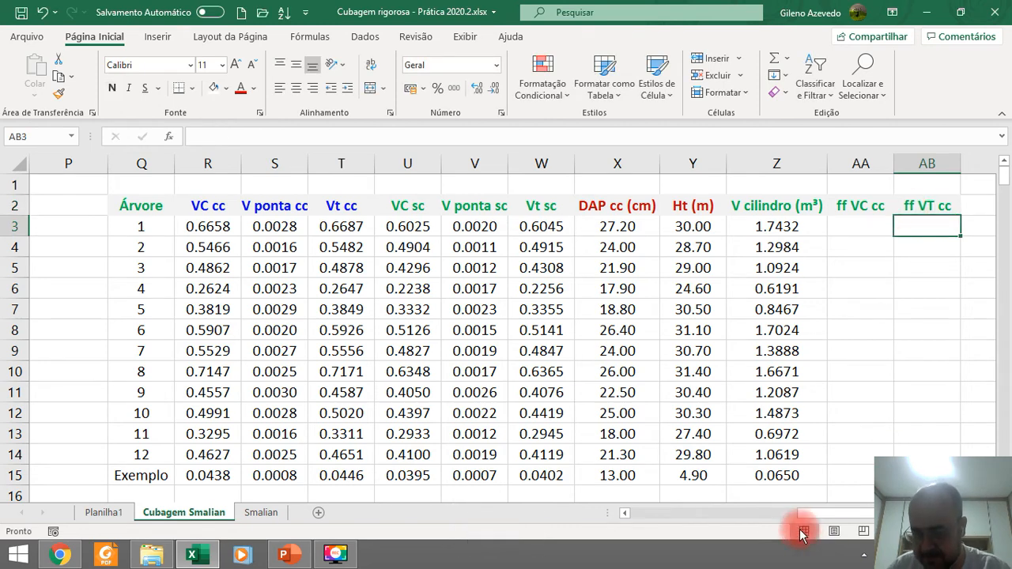
# Step: Copy the two form factor headers in AA2:AB2 into AC2:AD2
pyautogui.moveTo(805, 519); pyautogui.dragTo(829, 512)
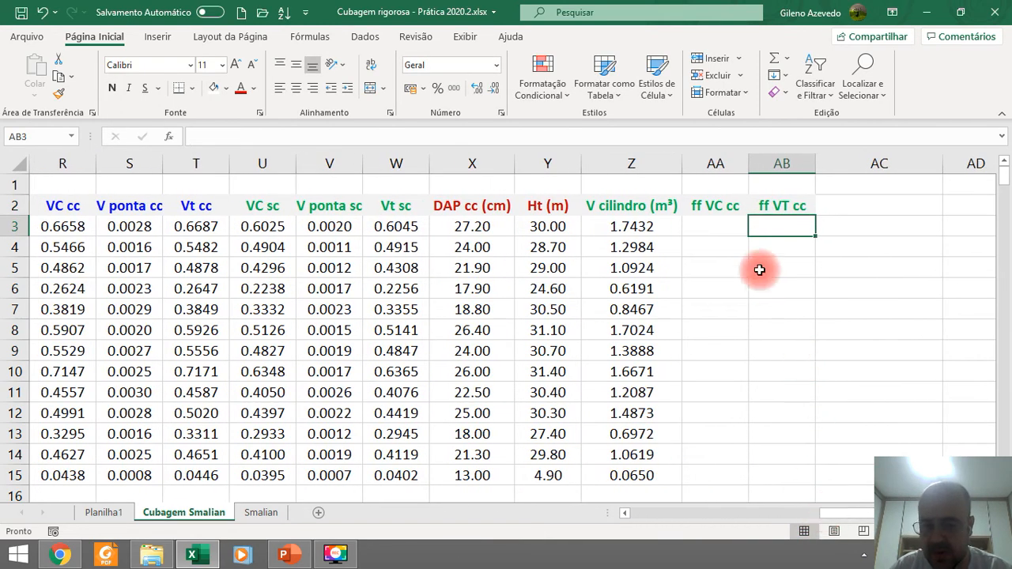
pyautogui.moveTo(700, 211); pyautogui.dragTo(775, 206)
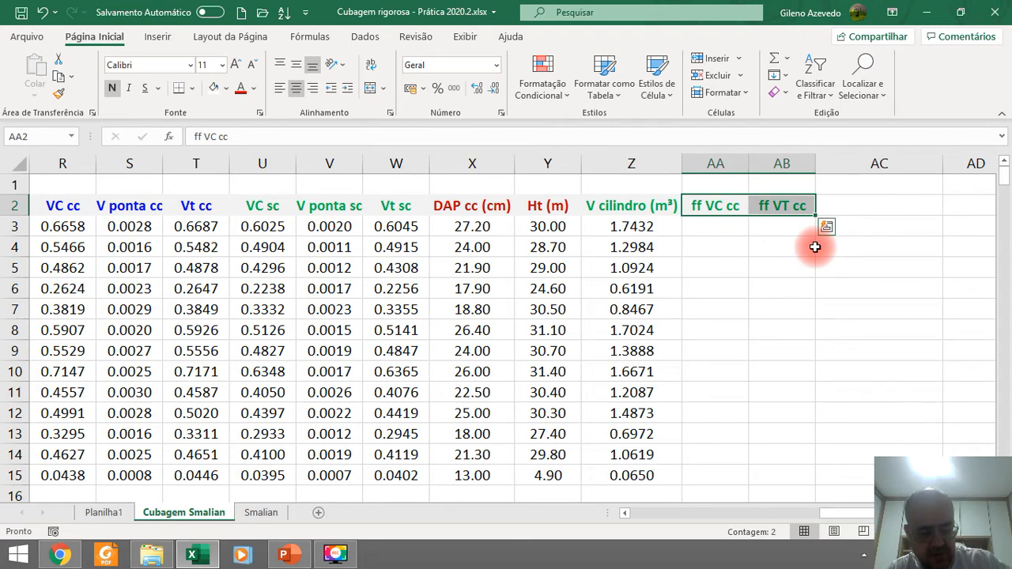
pyautogui.hotkey('ctrl', 'c')
pyautogui.click(847, 204)
pyautogui.hotkey('ctrl', 'v')
# Step: Change the copied header in AC2 to "ff VC sc"
pyautogui.doubleClick(878, 206)
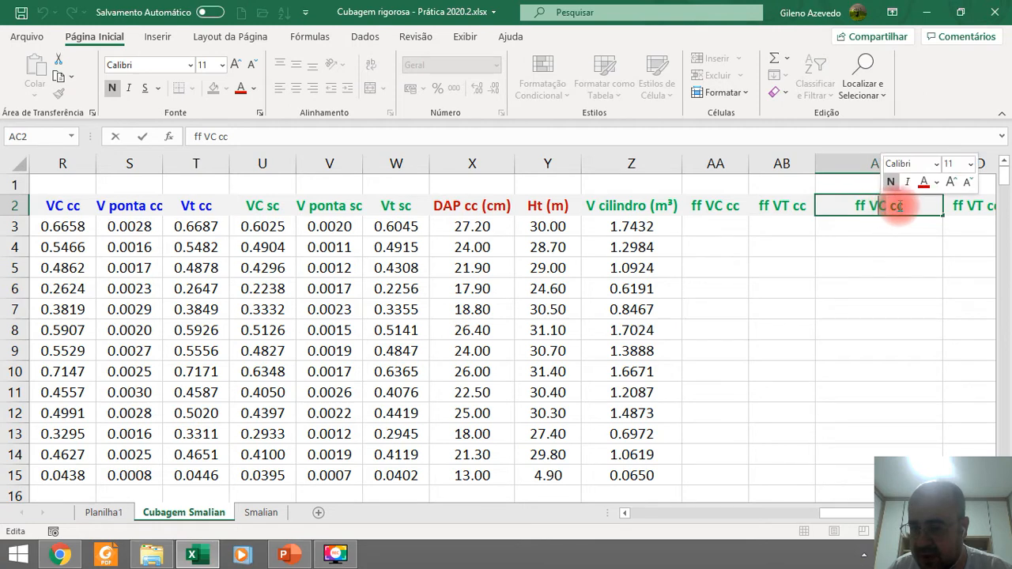
pyautogui.click(901, 206)
pyautogui.press('BackSpace')
pyautogui.write('s')
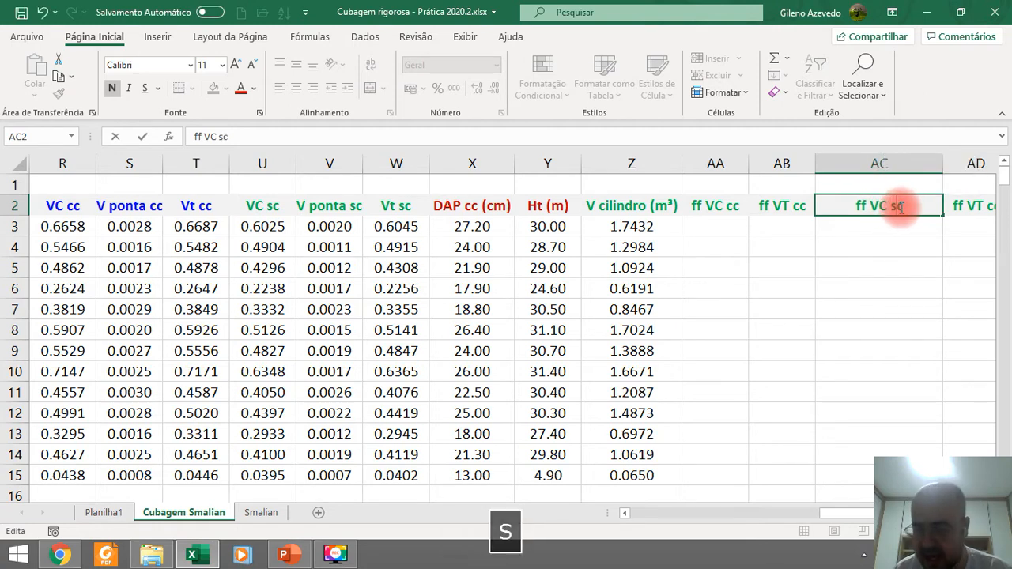
pyautogui.press('Right')
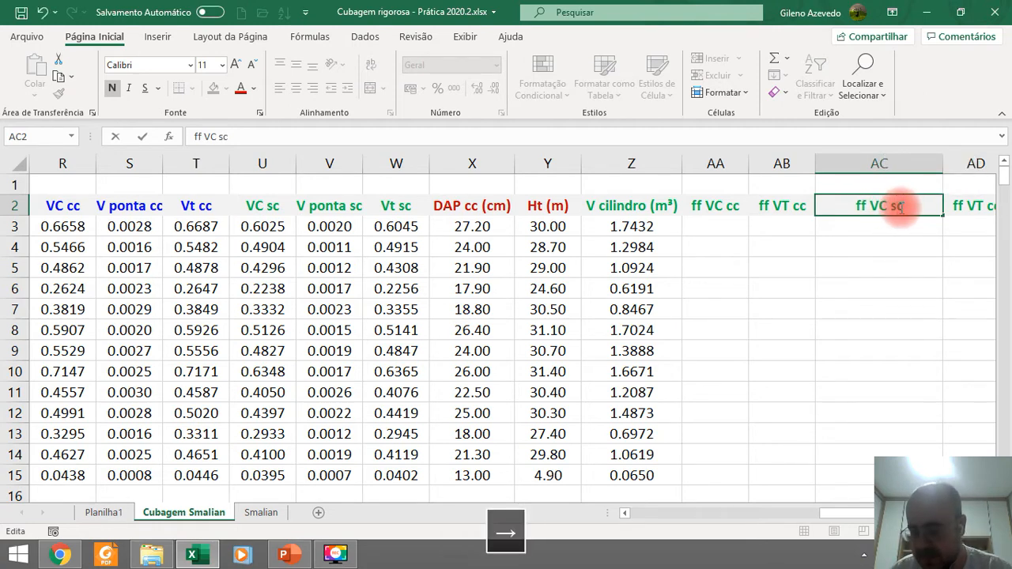
pyautogui.press('Return')
# Step: Change the copied header in AD2 to "ff VT sc"
pyautogui.doubleClick(972, 205)
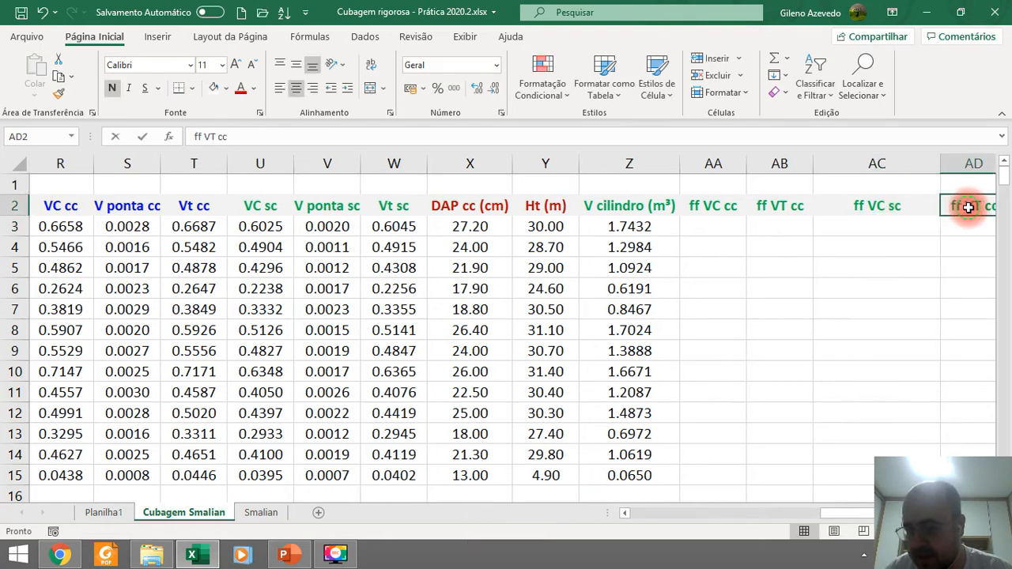
pyautogui.click(926, 205)
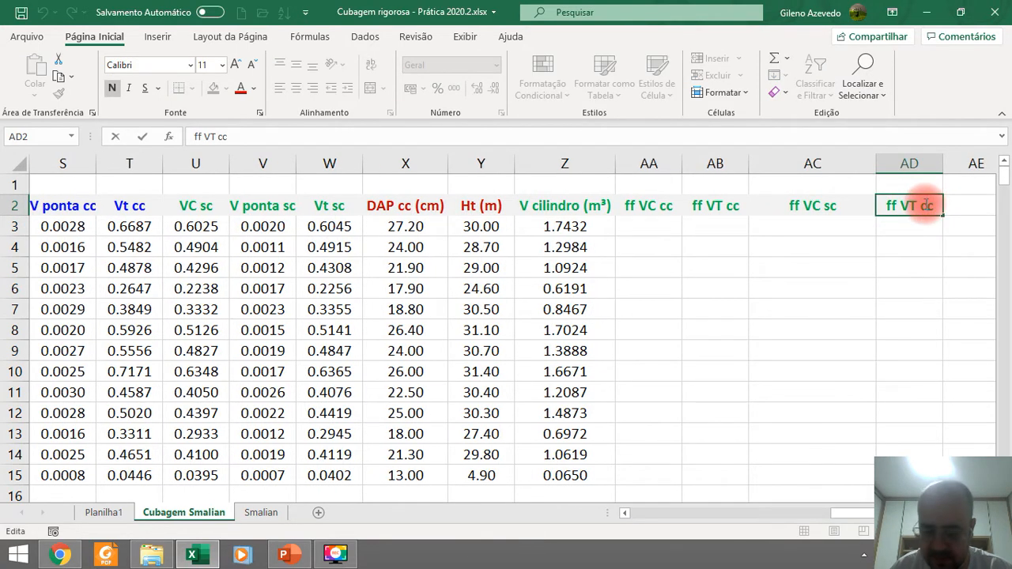
pyautogui.press('BackSpace')
pyautogui.write('s')
pyautogui.press('Return')
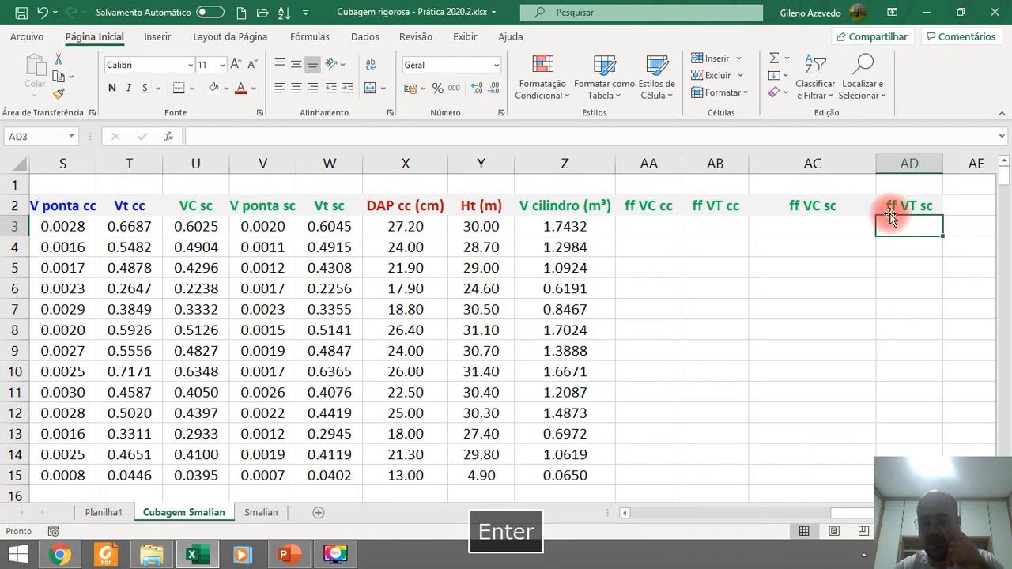
# Step: Calculate tree 1's commercial form factor with bark in AA3 with the formula =R3/Z3
pyautogui.click(655, 183)
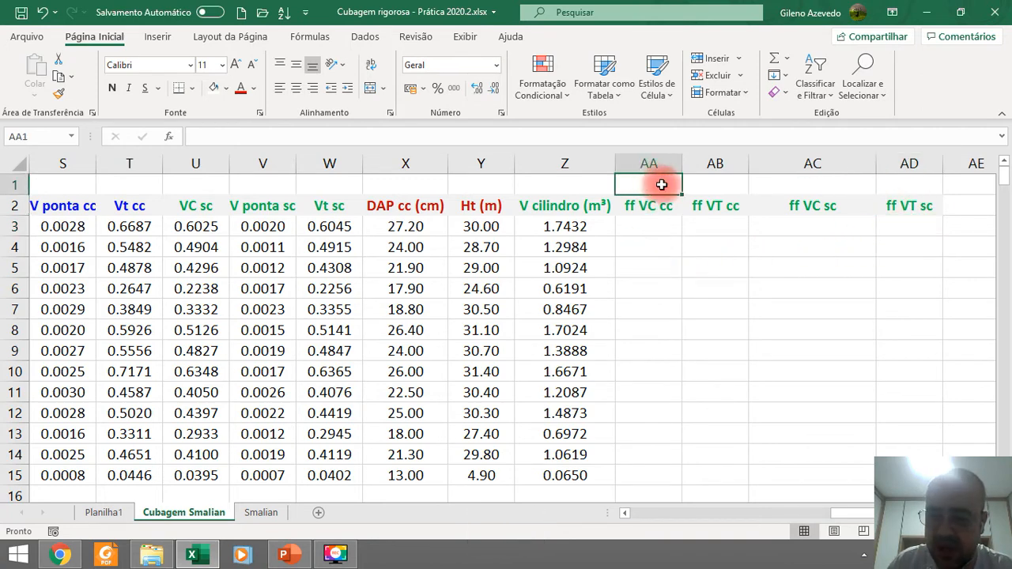
pyautogui.click(661, 226)
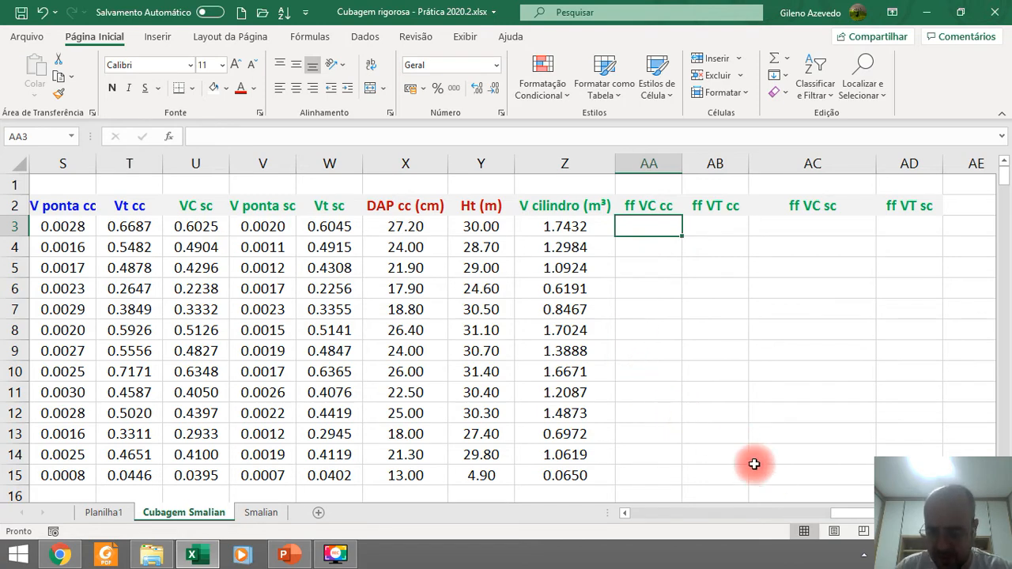
pyautogui.click(624, 513)
pyautogui.click(624, 513)
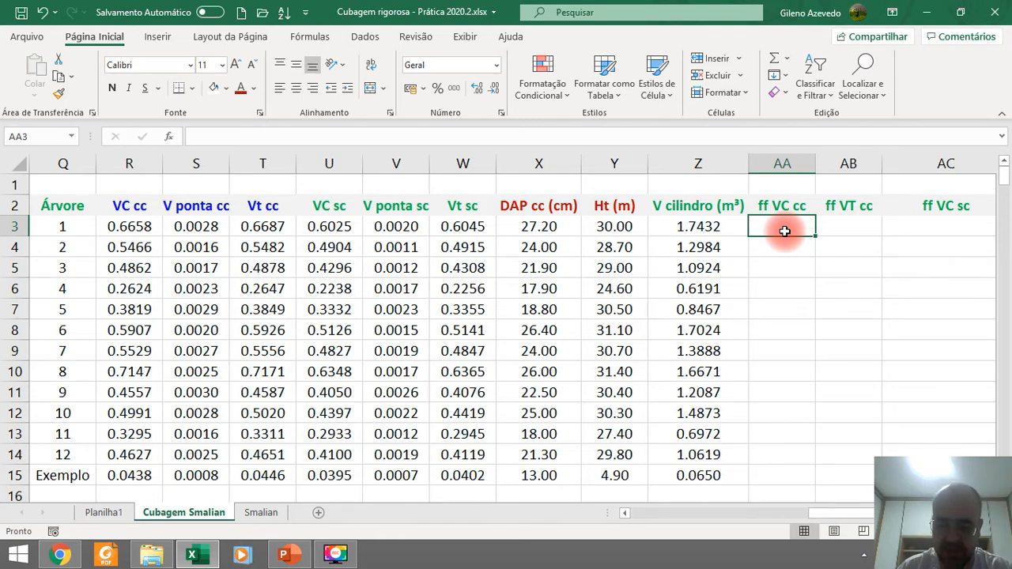
pyautogui.write('=')
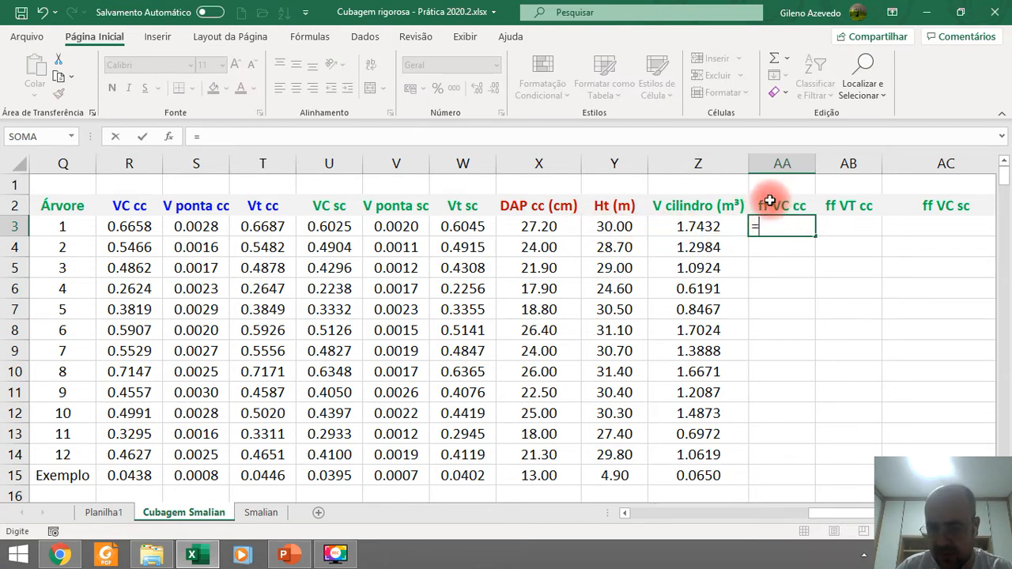
pyautogui.click(142, 226)
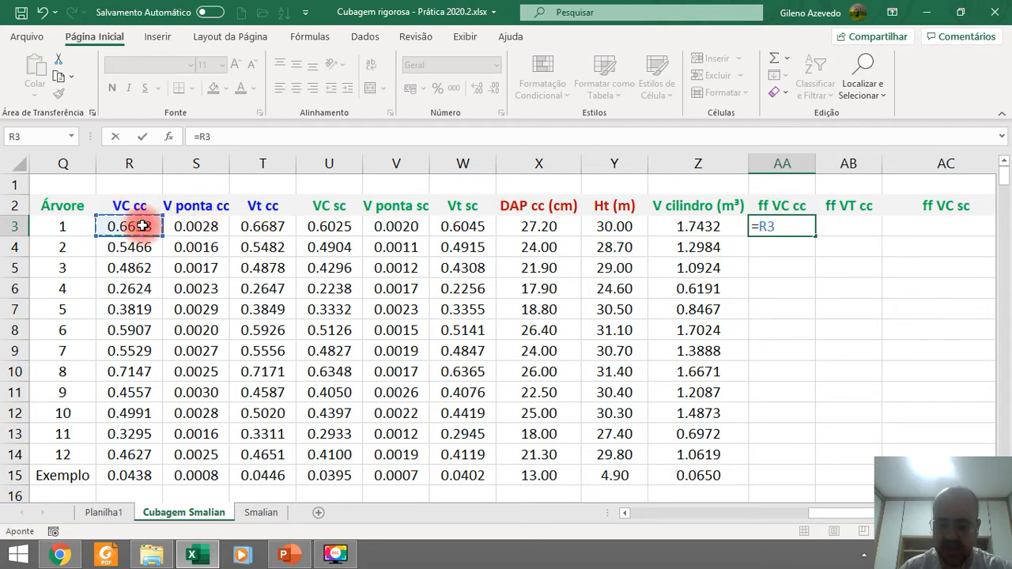
pyautogui.write('/')
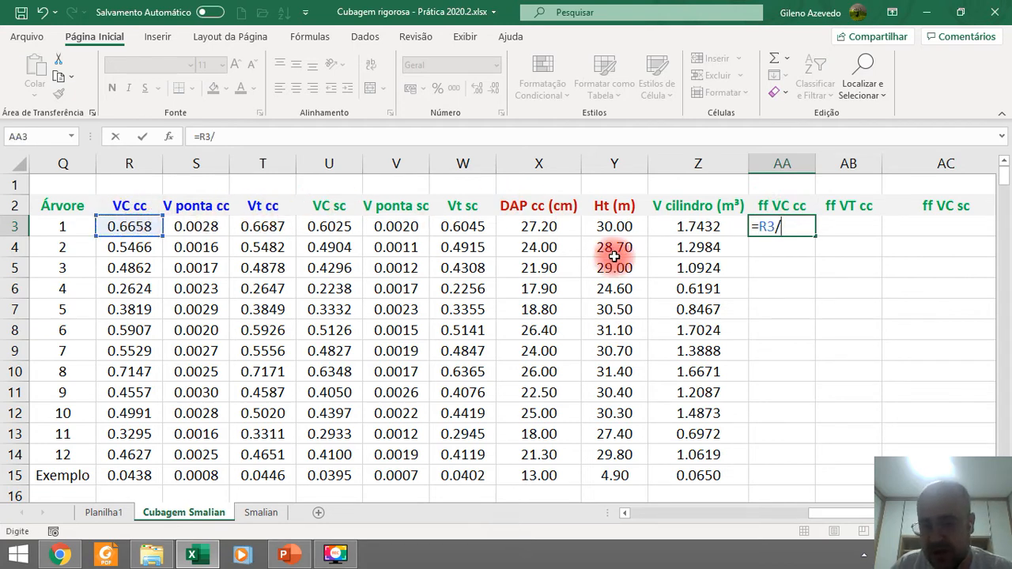
pyautogui.click(693, 226)
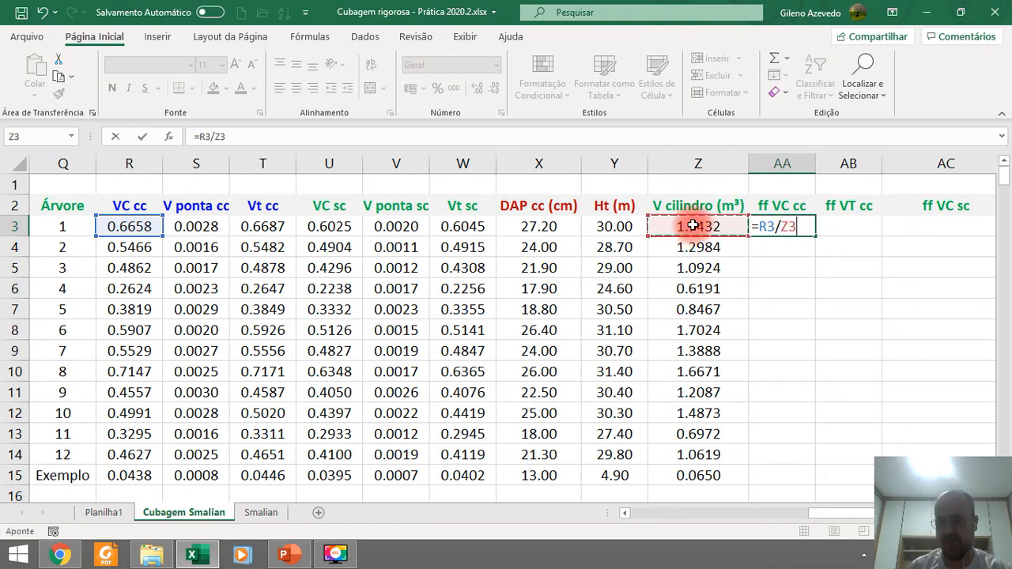
pyautogui.press('Return')
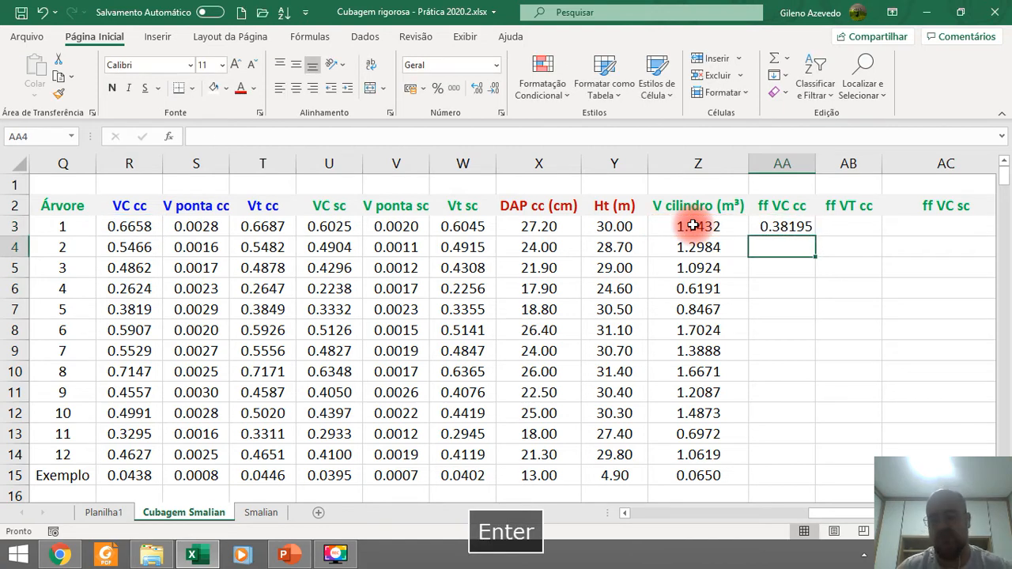
# Step: Format the form factor in AA3 with four decimal places and centre it horizontally
pyautogui.click(780, 228)
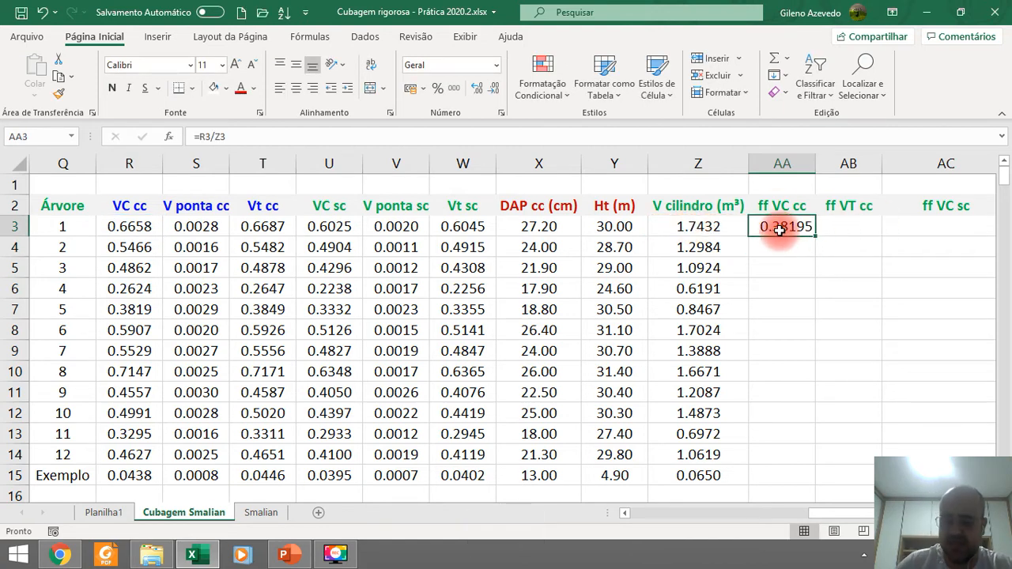
pyautogui.click(492, 90)
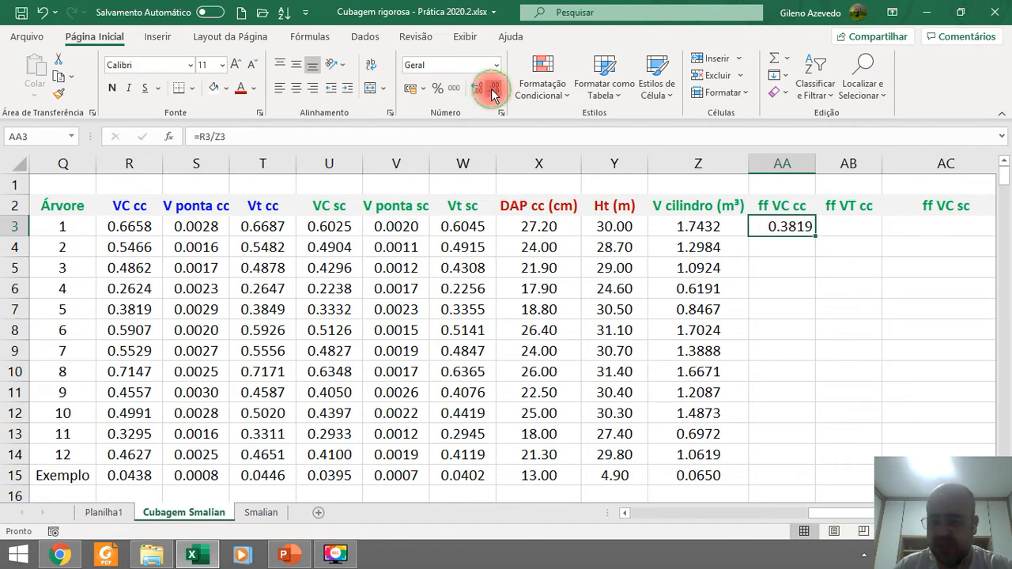
pyautogui.click(296, 88)
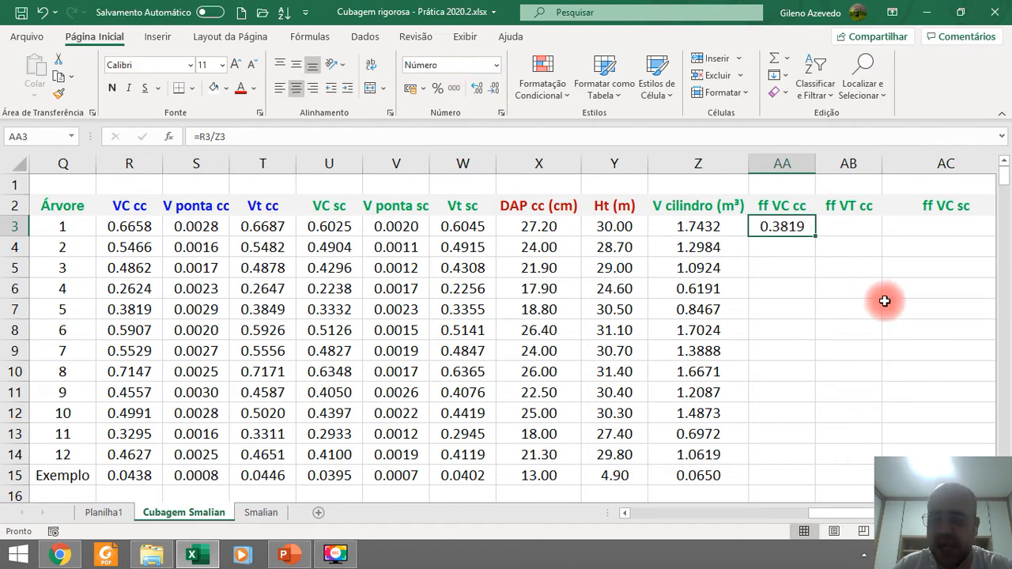
pyautogui.click(830, 288)
pyautogui.click(776, 227)
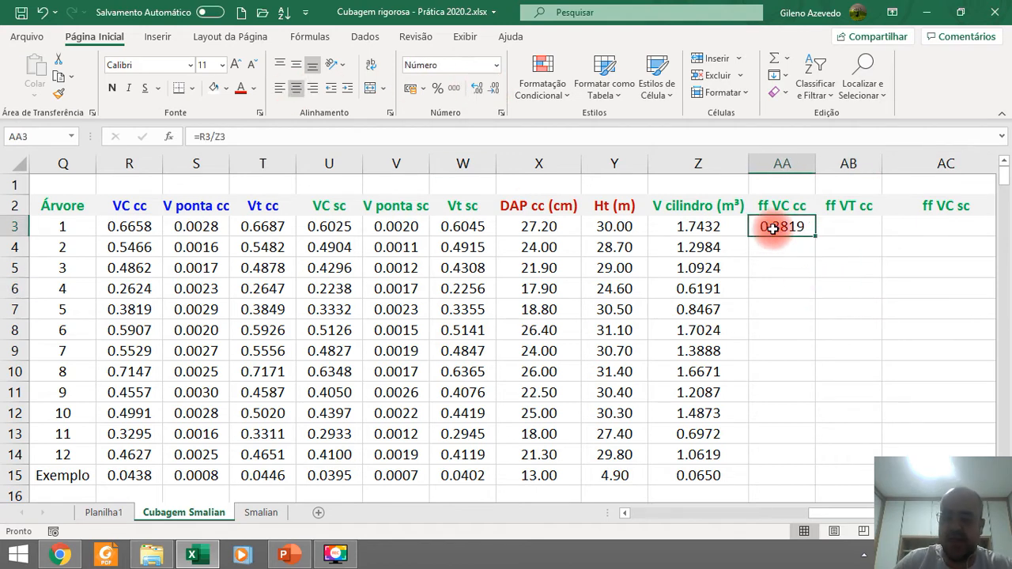
# Step: Fill the commercial form factor formula in AA3 down to AA15, and copy it across to AB3
pyautogui.doubleClick(813, 237)
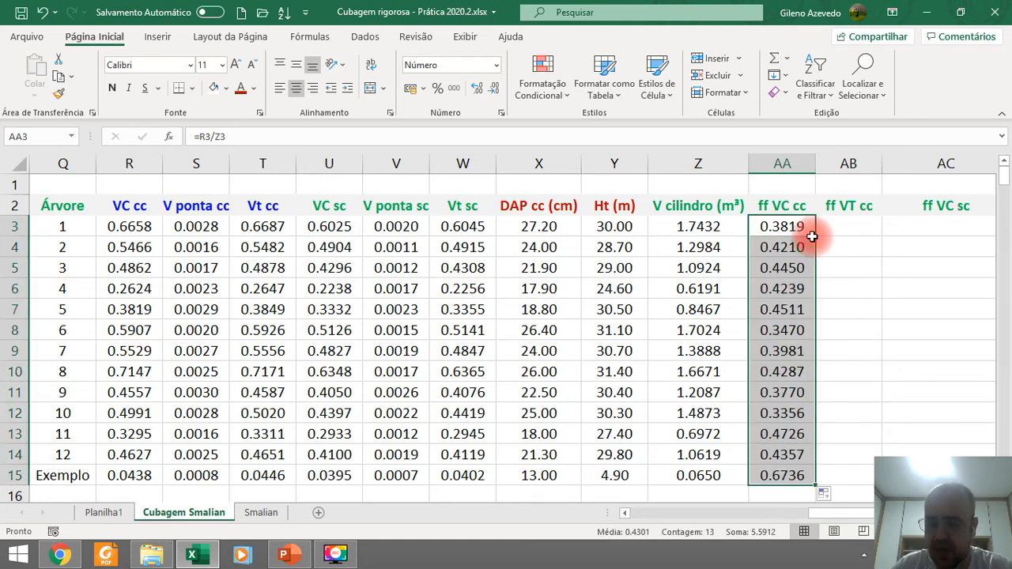
pyautogui.click(781, 227)
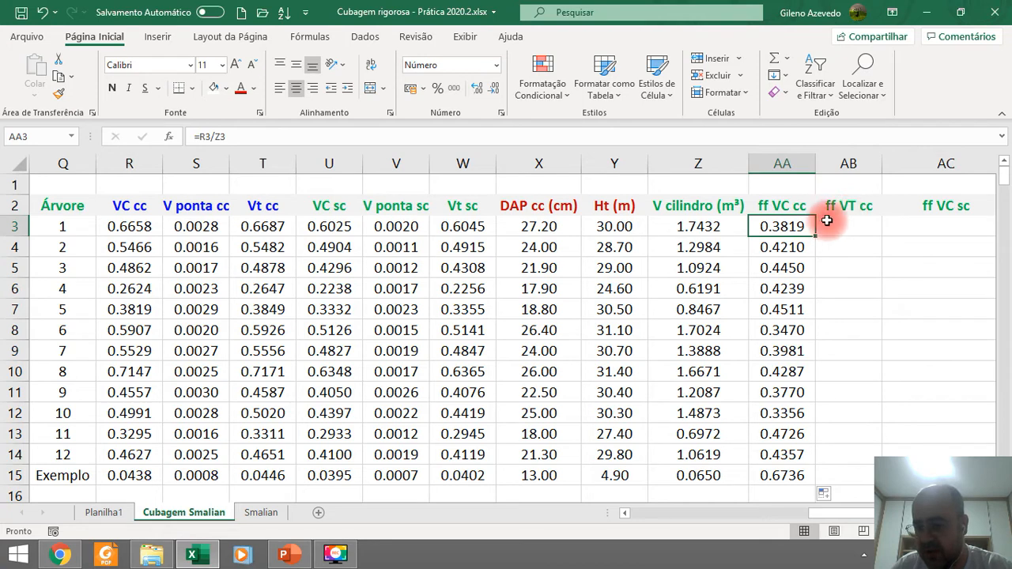
pyautogui.moveTo(816, 235); pyautogui.dragTo(870, 235)
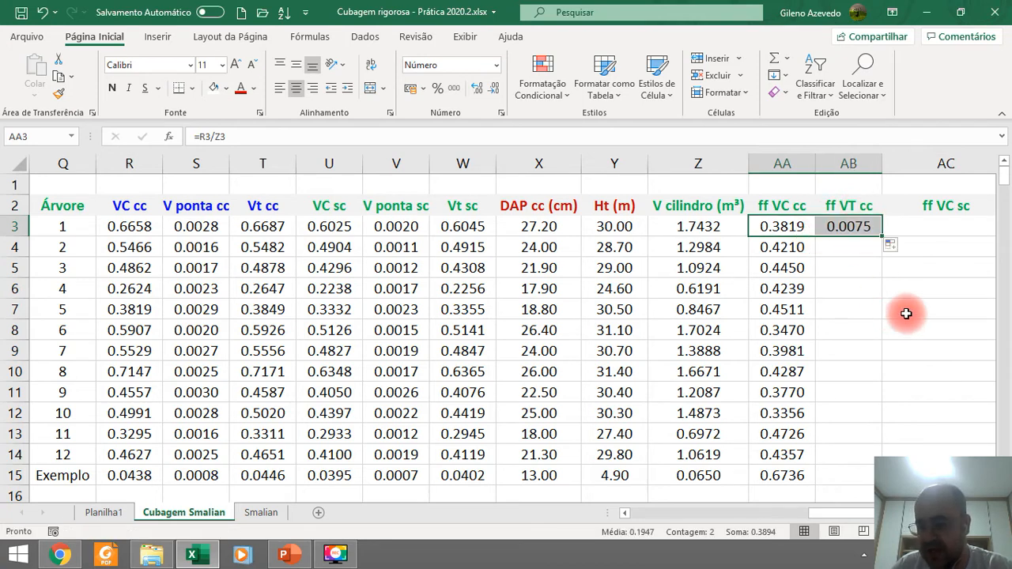
# Step: Correct the total form factor with bark in AB3 to =T3/Z3 and fill the formula down to AB15
pyautogui.doubleClick(851, 227)
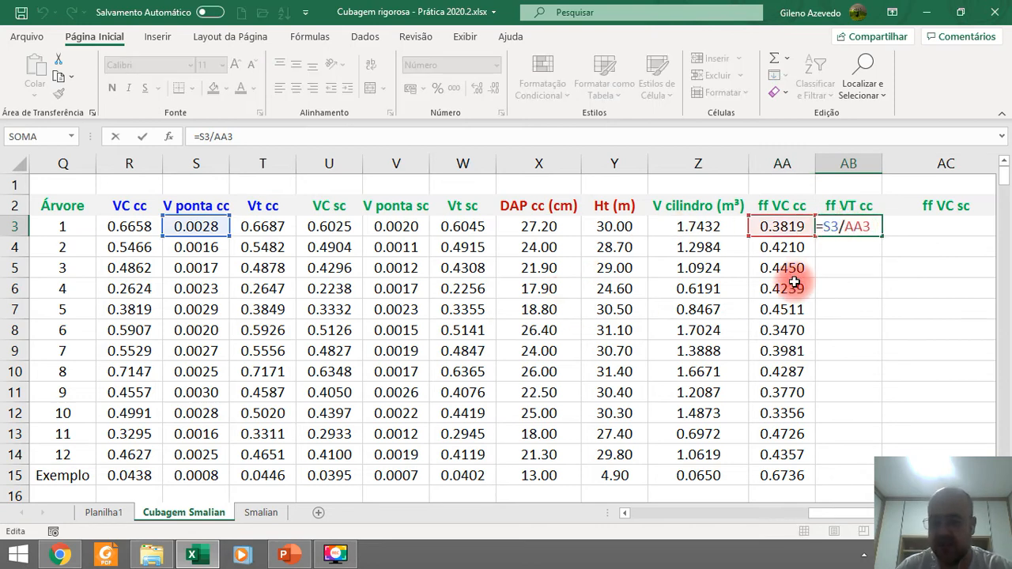
pyautogui.moveTo(780, 237); pyautogui.dragTo(708, 227)
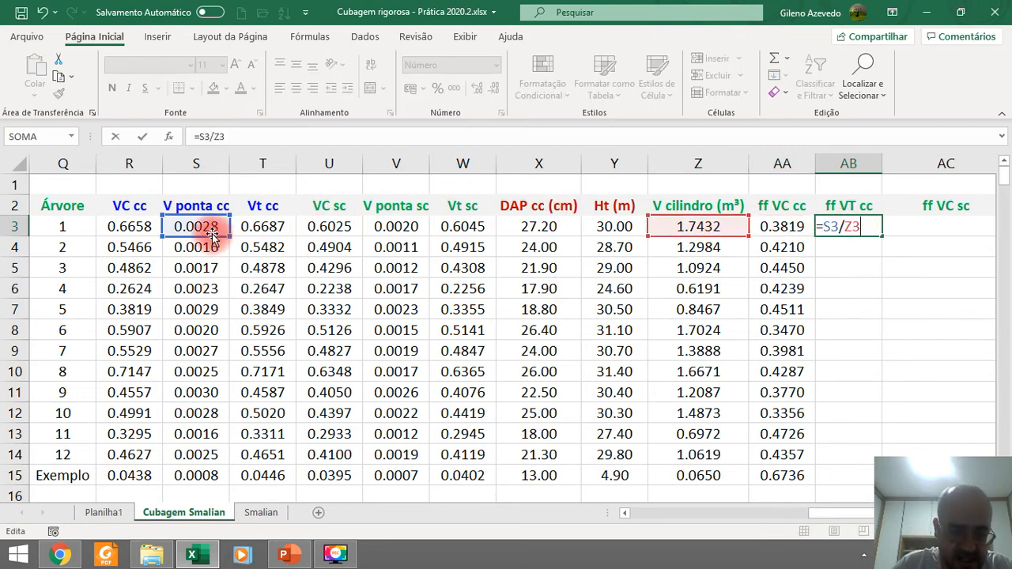
pyautogui.moveTo(209, 241); pyautogui.dragTo(261, 234)
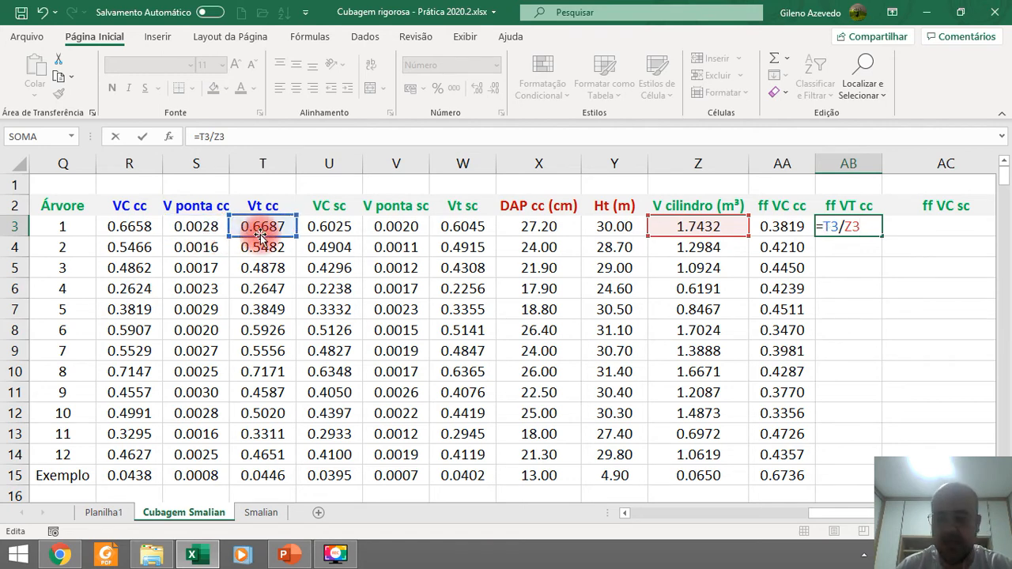
pyautogui.press('Return')
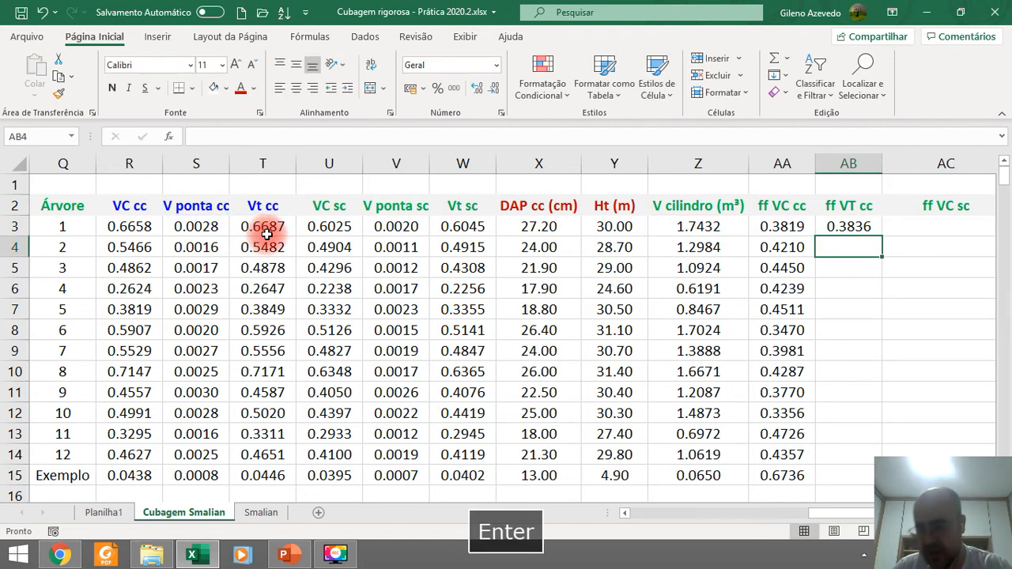
pyautogui.click(856, 224)
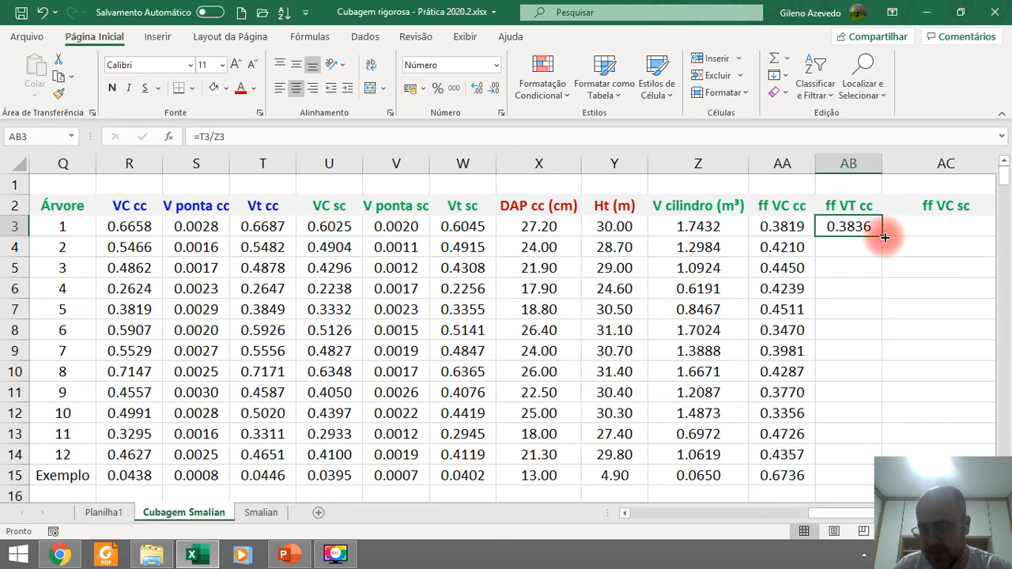
pyautogui.doubleClick(881, 237)
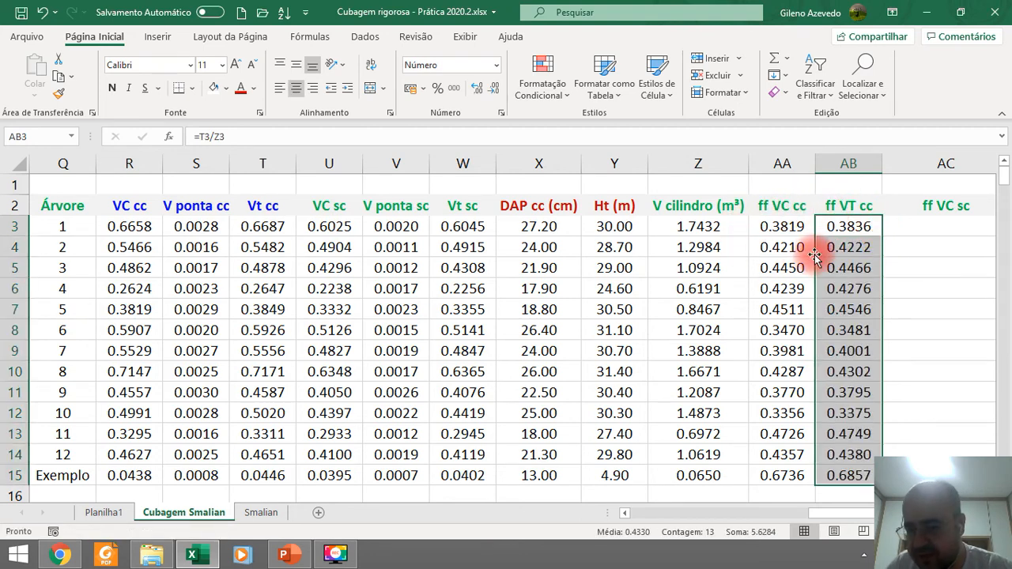
# Step: Change the font colour of the "V cilindro (m³)" header in Z2 to the standard light blue
pyautogui.click(866, 228)
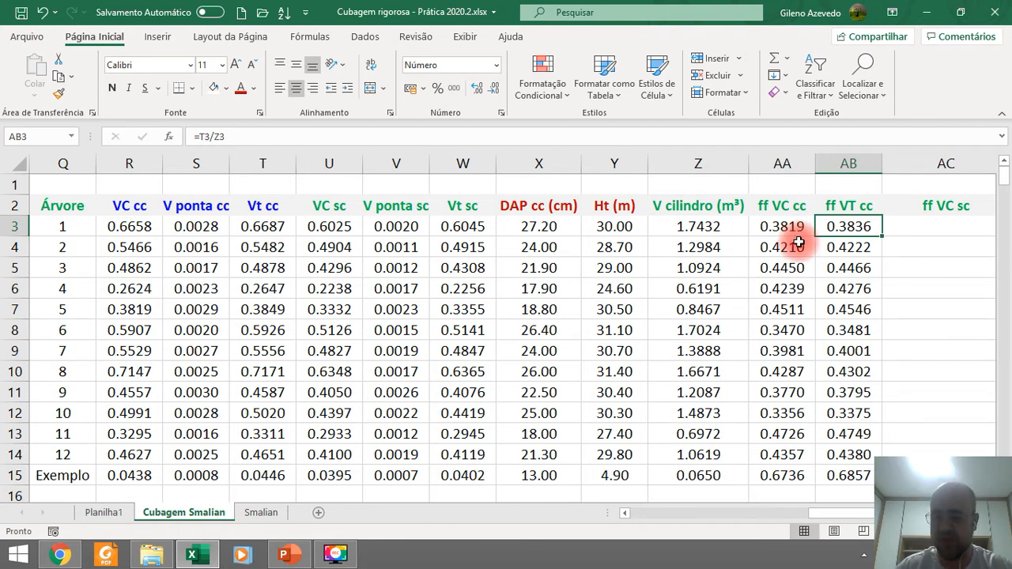
pyautogui.moveTo(689, 207); pyautogui.dragTo(685, 475)
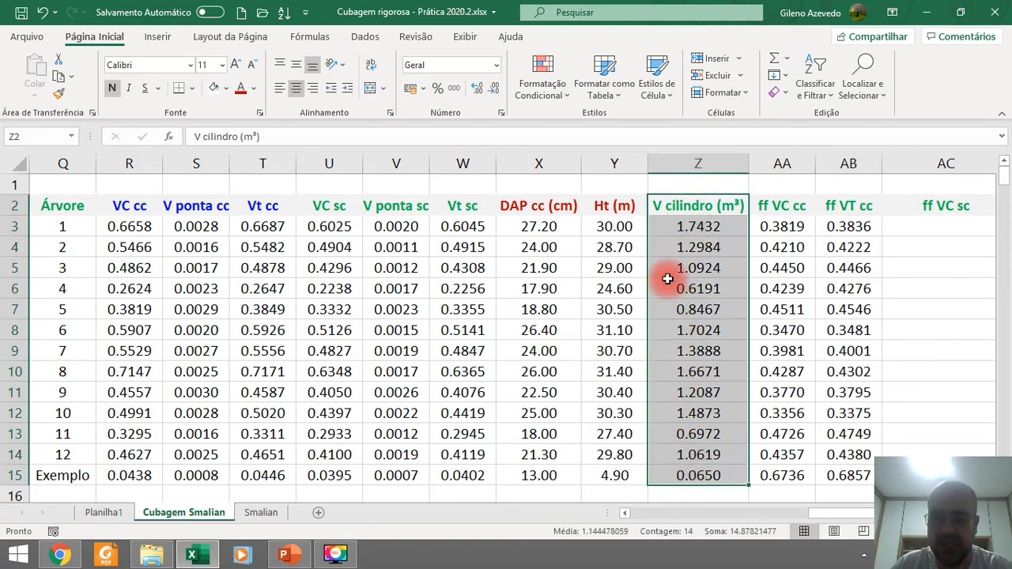
pyautogui.click(715, 214)
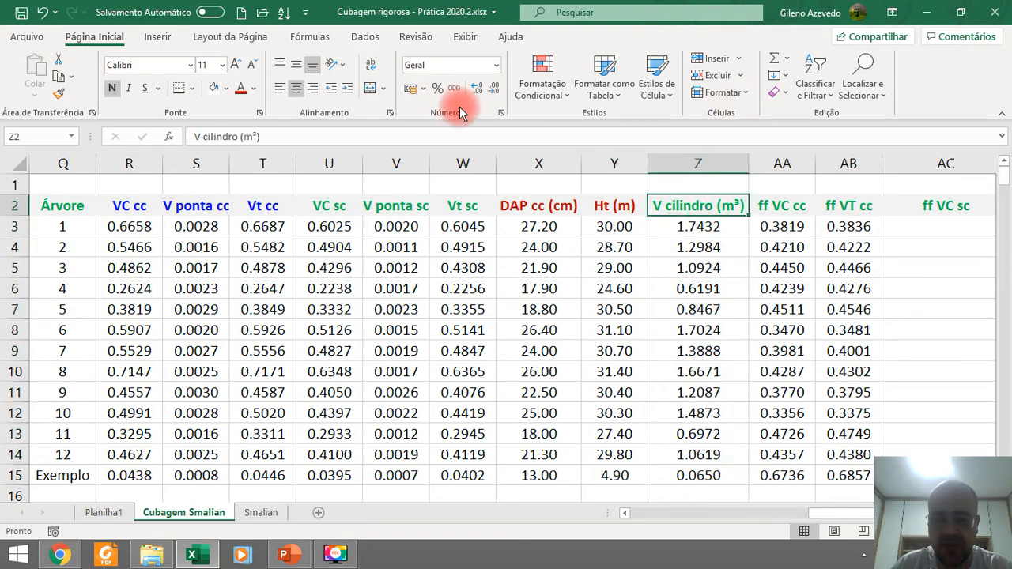
pyautogui.click(256, 88)
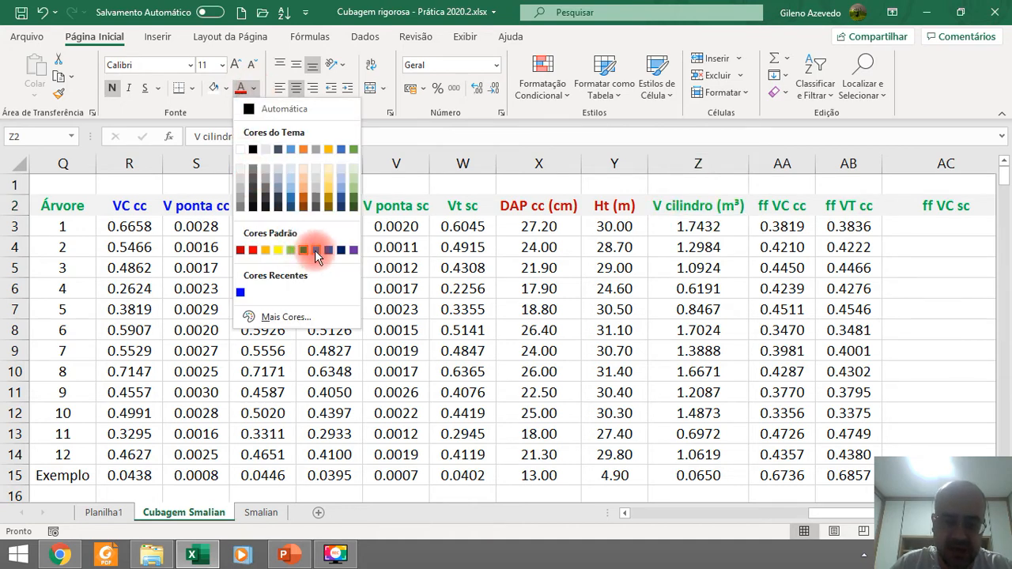
pyautogui.click(318, 250)
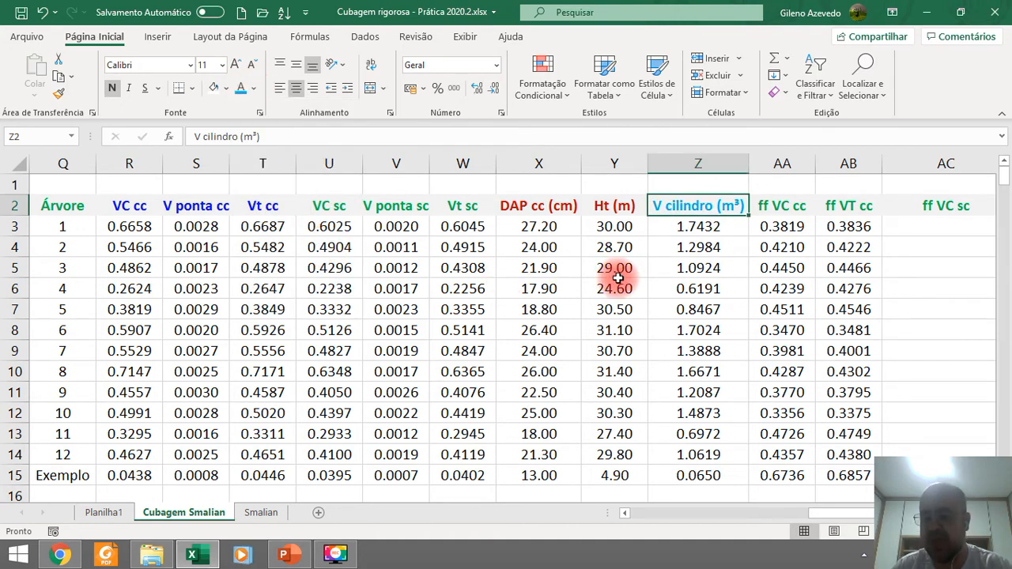
pyautogui.click(862, 205)
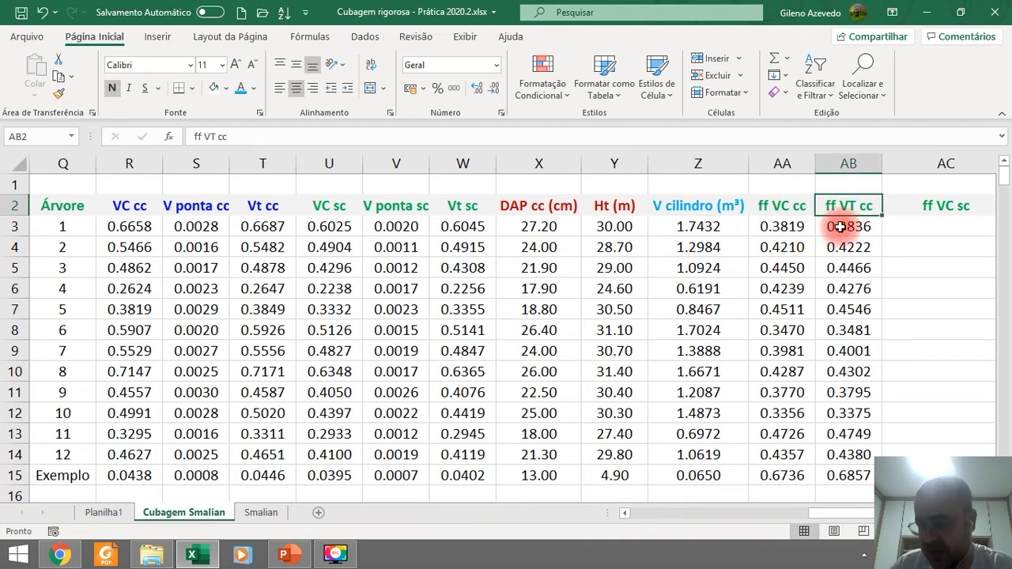
pyautogui.moveTo(868, 227); pyautogui.dragTo(771, 230)
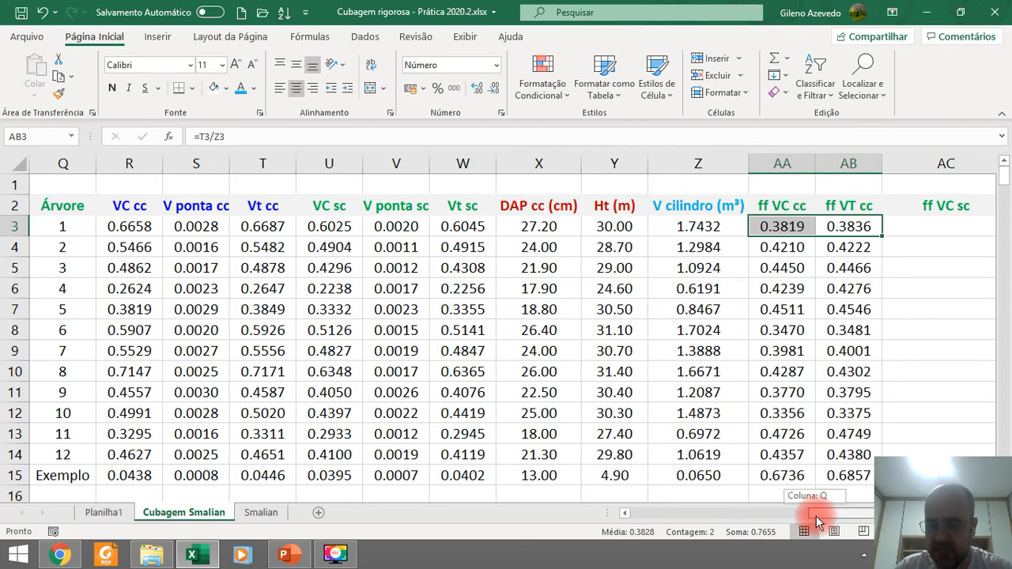
pyautogui.moveTo(815, 516); pyautogui.dragTo(824, 512)
pyautogui.click(897, 350)
pyautogui.click(716, 227)
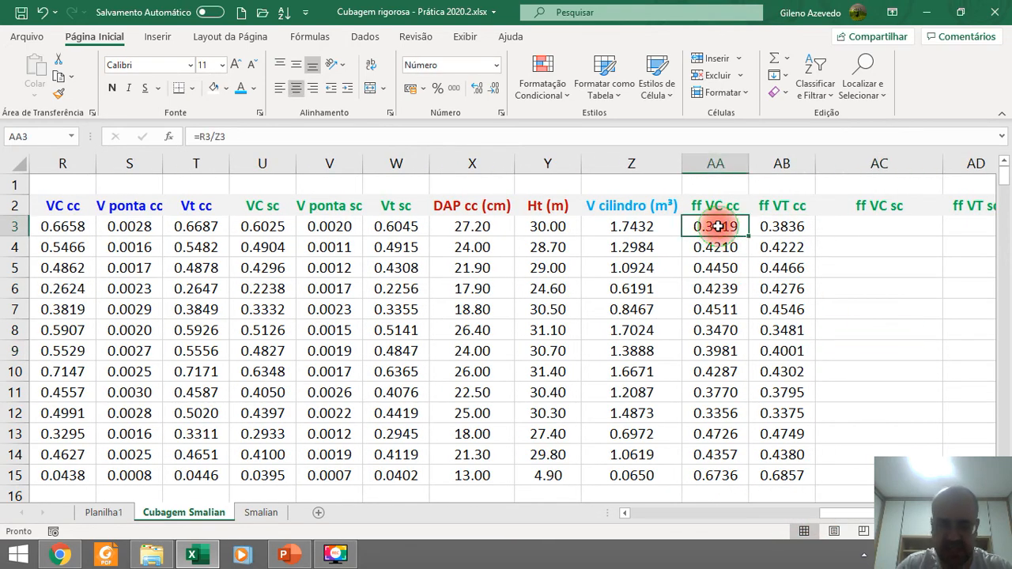
pyautogui.click(775, 227)
pyautogui.click(722, 227)
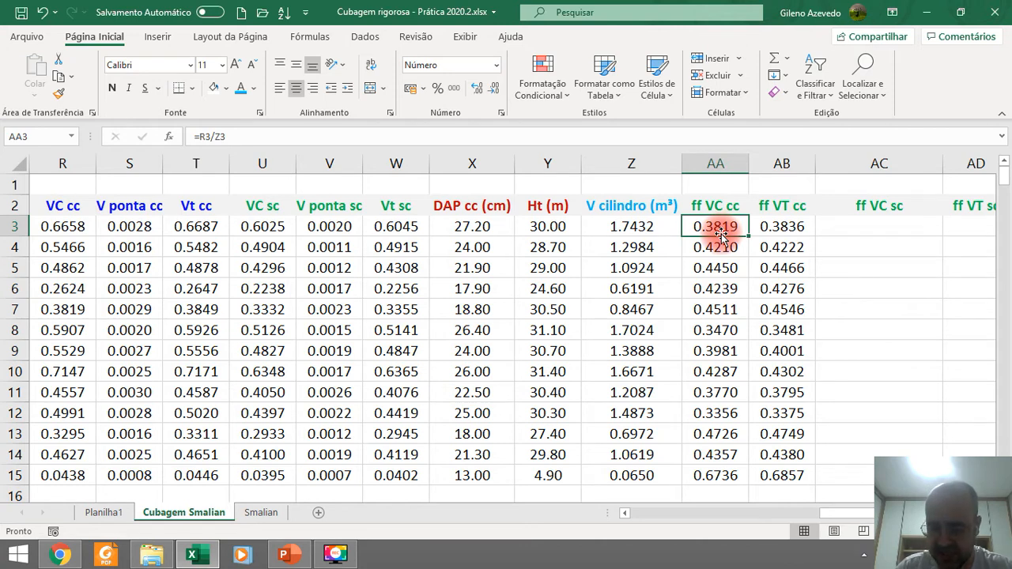
# Step: Make the cylinder volume reference in AA3 fully absolute, so the formula is =R3/$Z$3
pyautogui.doubleClick(718, 227)
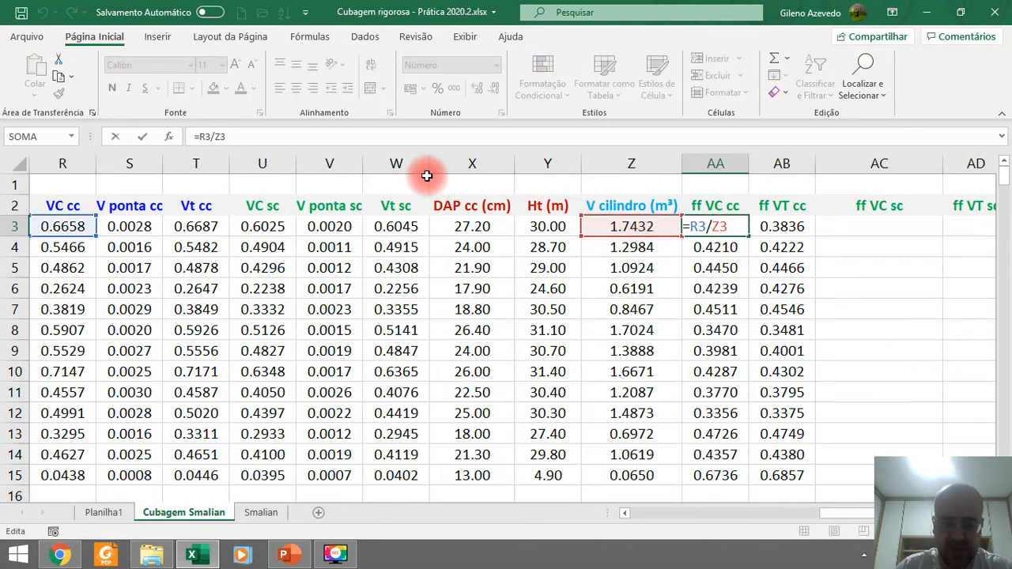
pyautogui.click(223, 136)
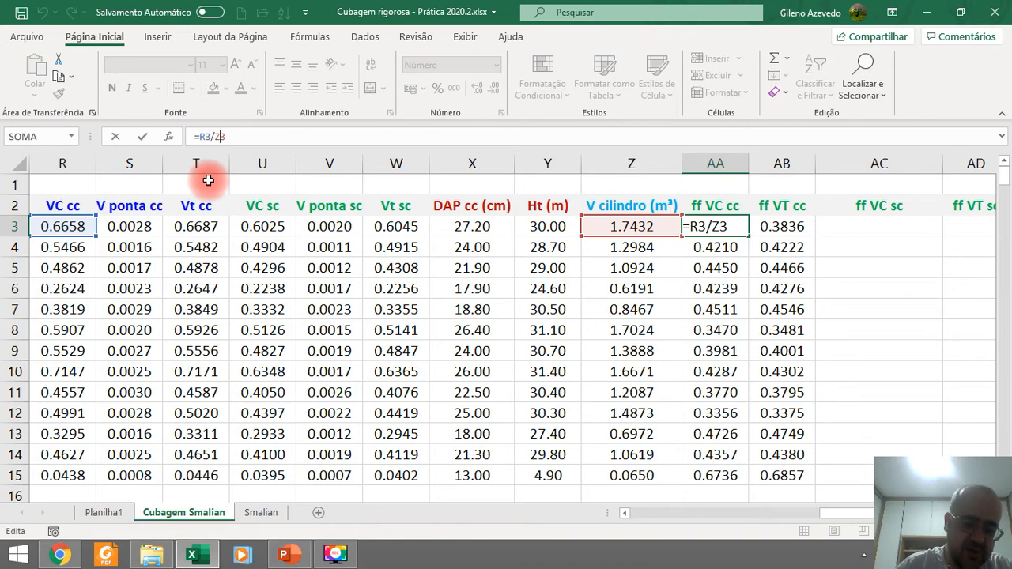
pyautogui.press('F4')
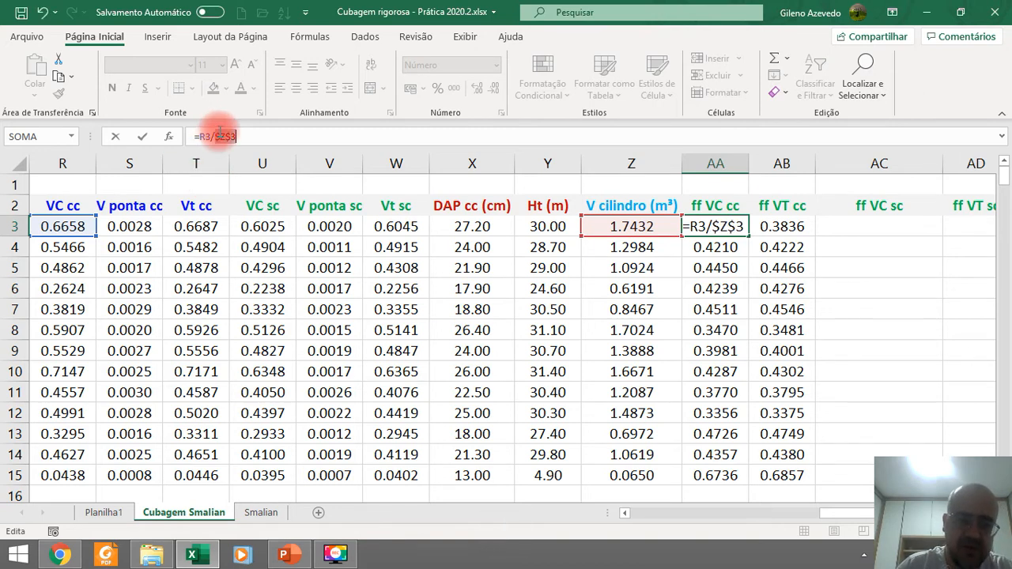
pyautogui.click(218, 136)
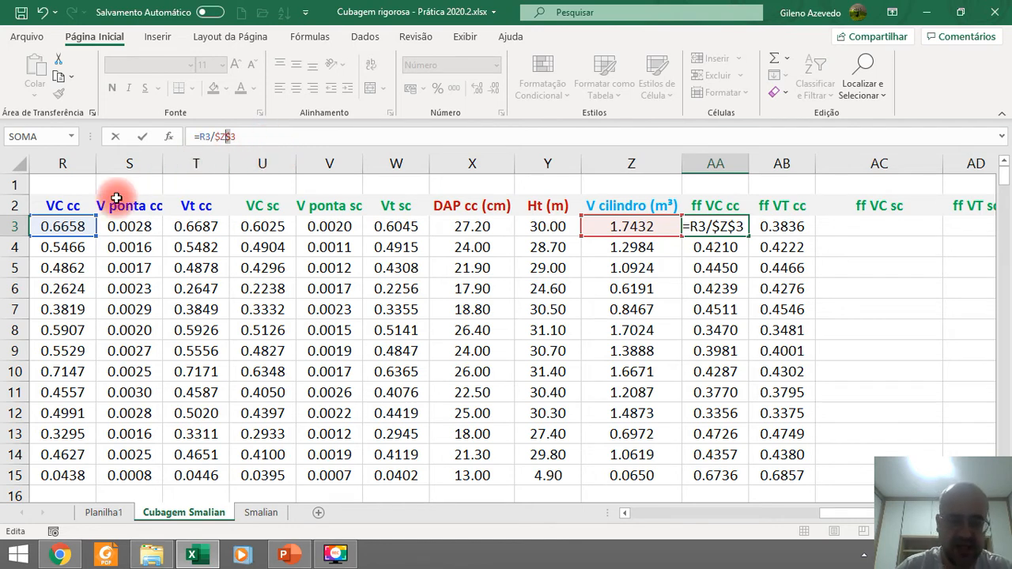
pyautogui.press('Return')
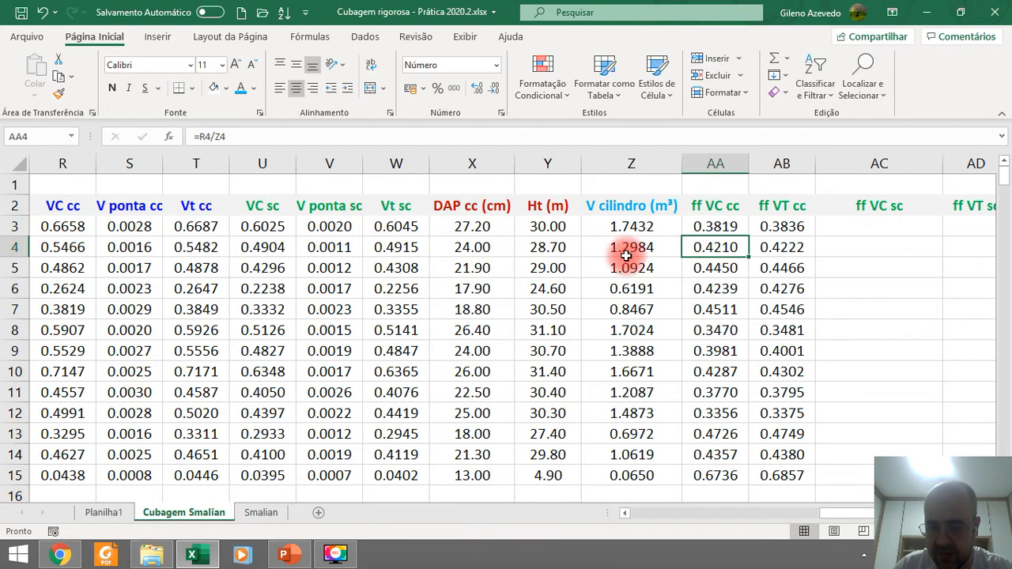
# Step: Copy the formula in AA3 across to AB3 and move its volume reference to Vt cc, giving =T3/$Z$3
pyautogui.click(716, 227)
pyautogui.moveTo(748, 236); pyautogui.dragTo(805, 238)
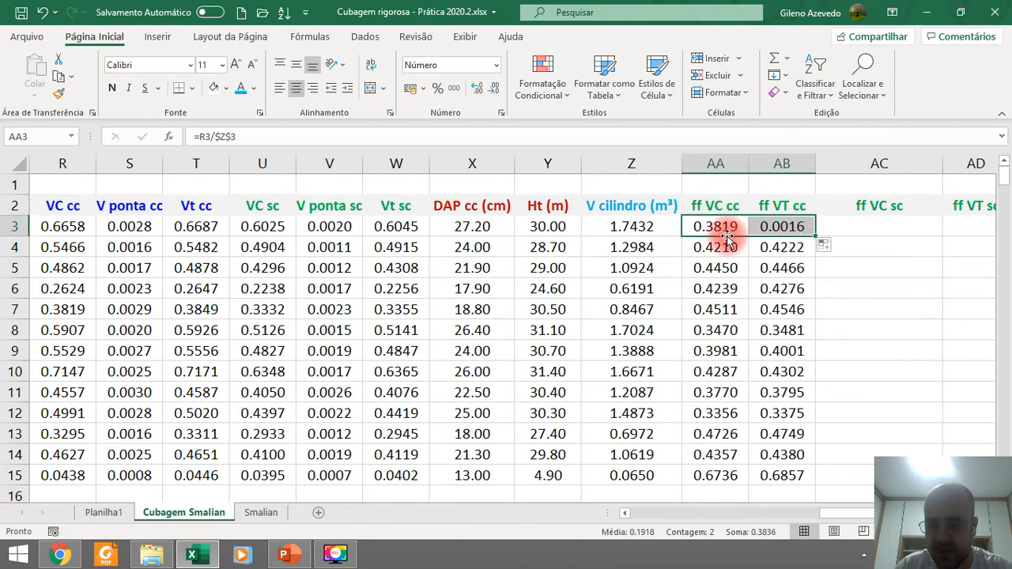
pyautogui.doubleClick(778, 227)
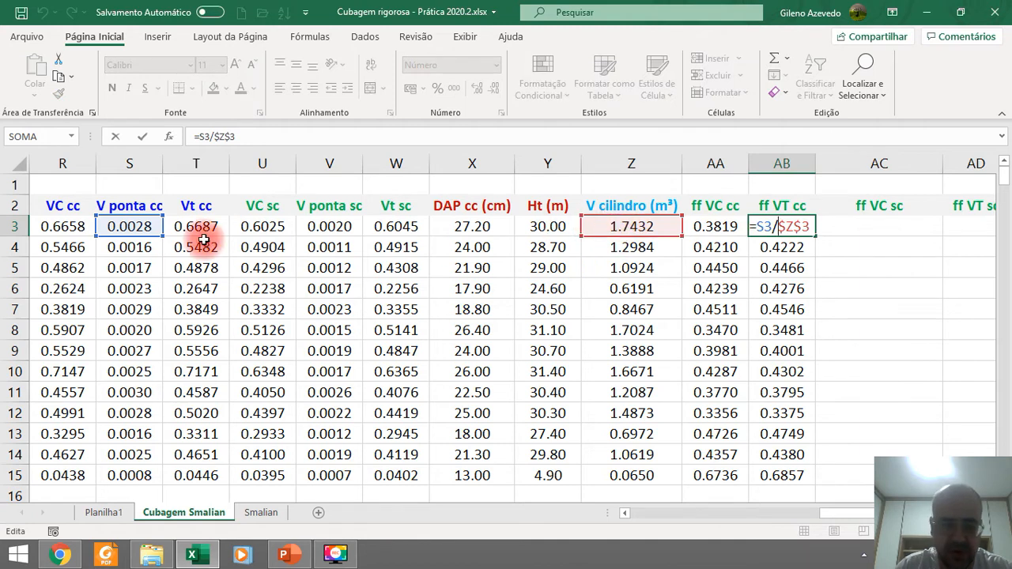
pyautogui.moveTo(89, 230); pyautogui.dragTo(202, 237)
pyautogui.press('Return')
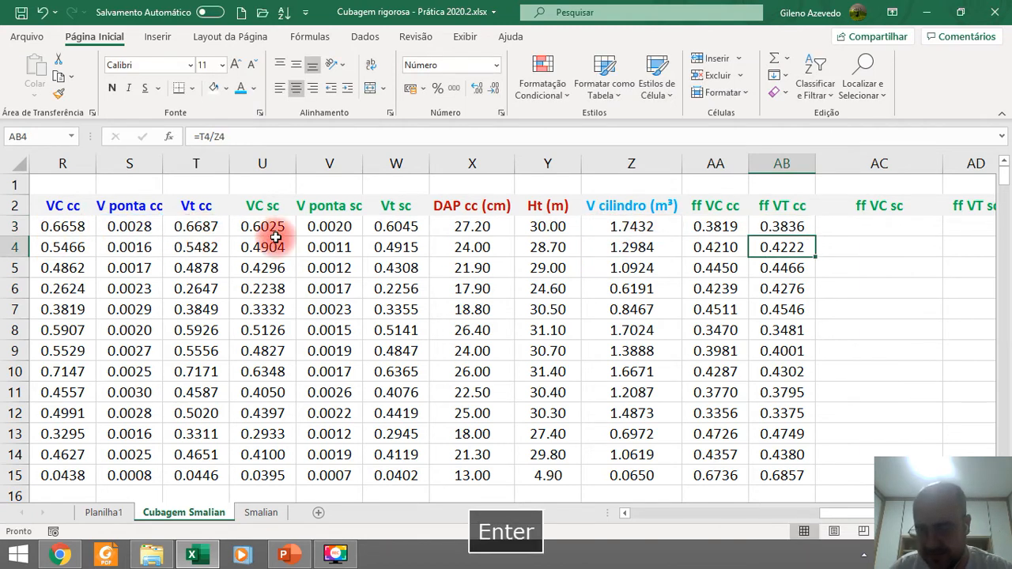
# Step: Fill the AB3 formula into AB4 and remove the row lock there, so it is =T4/$Z3
pyautogui.click(791, 226)
pyautogui.moveTo(815, 236); pyautogui.dragTo(818, 277)
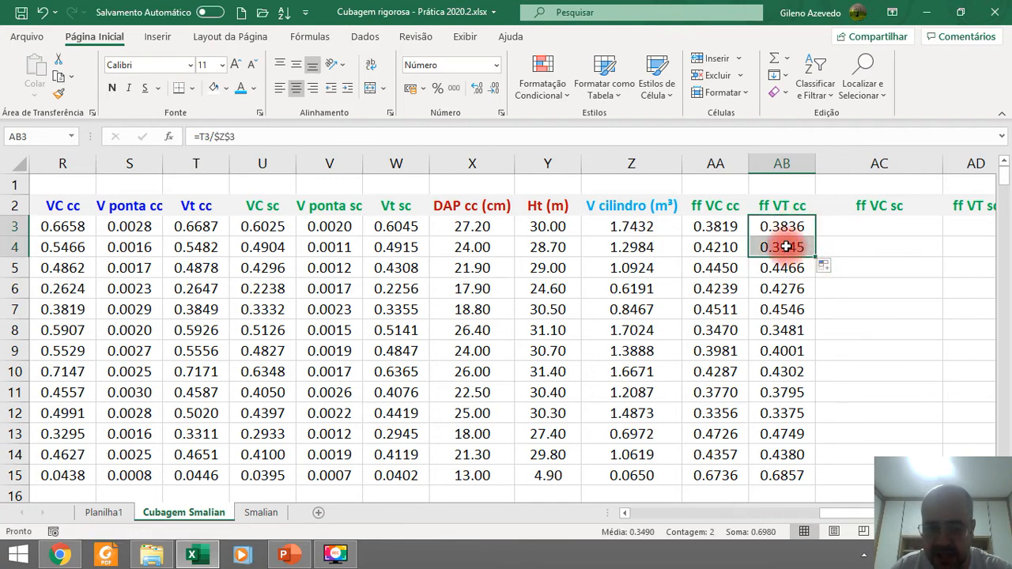
pyautogui.doubleClick(795, 247)
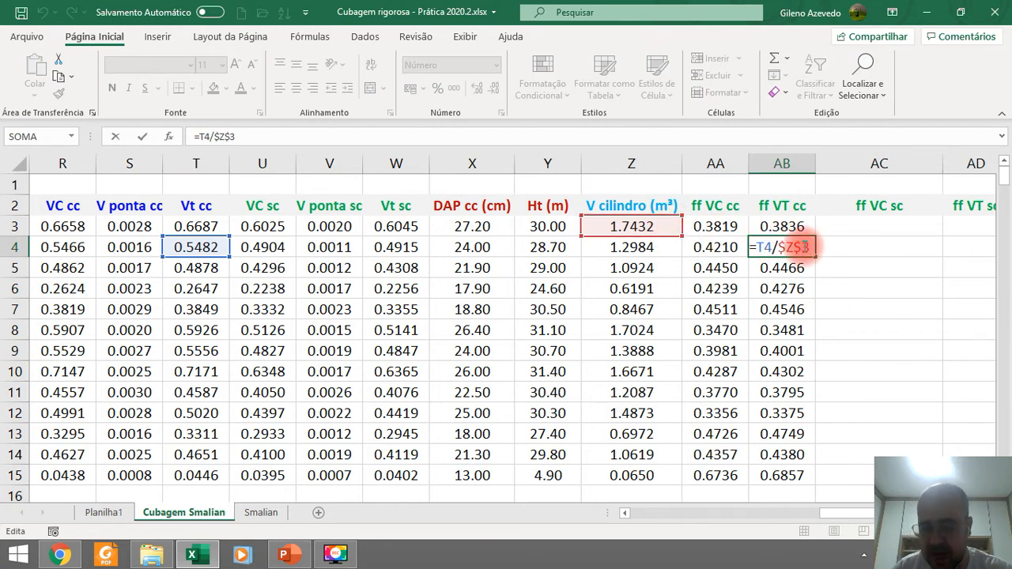
pyautogui.press('BackSpace')
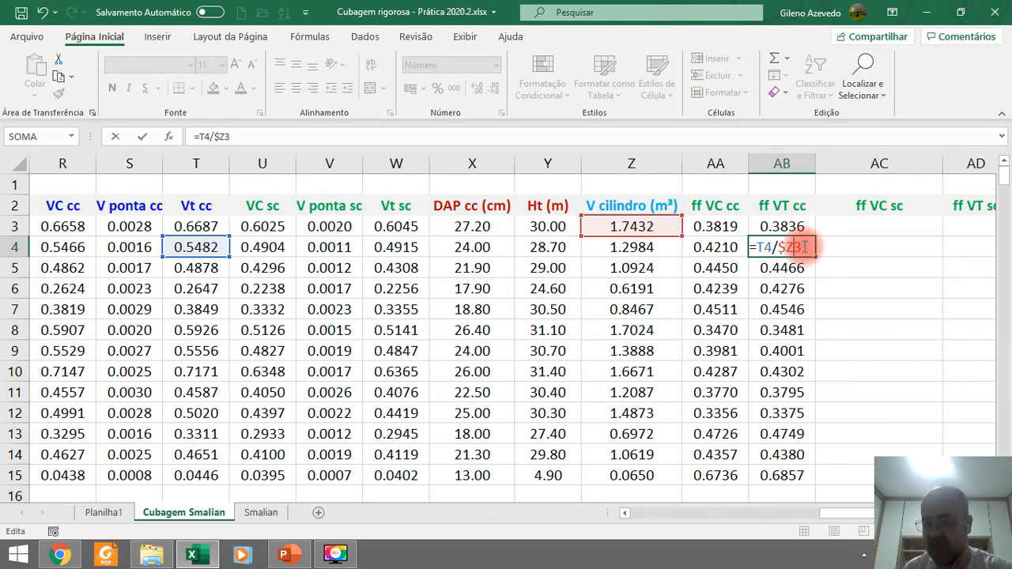
pyautogui.press('Return')
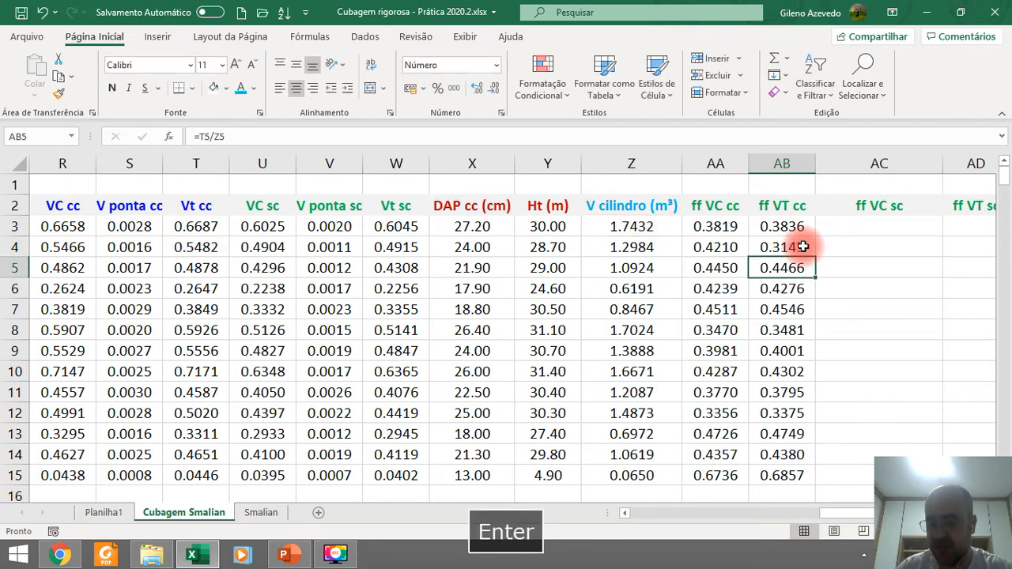
# Step: Lock only the column of the cylinder volume reference in AB3 as =T3/$Z3 and fill the formula down to AB15
pyautogui.doubleClick(790, 227)
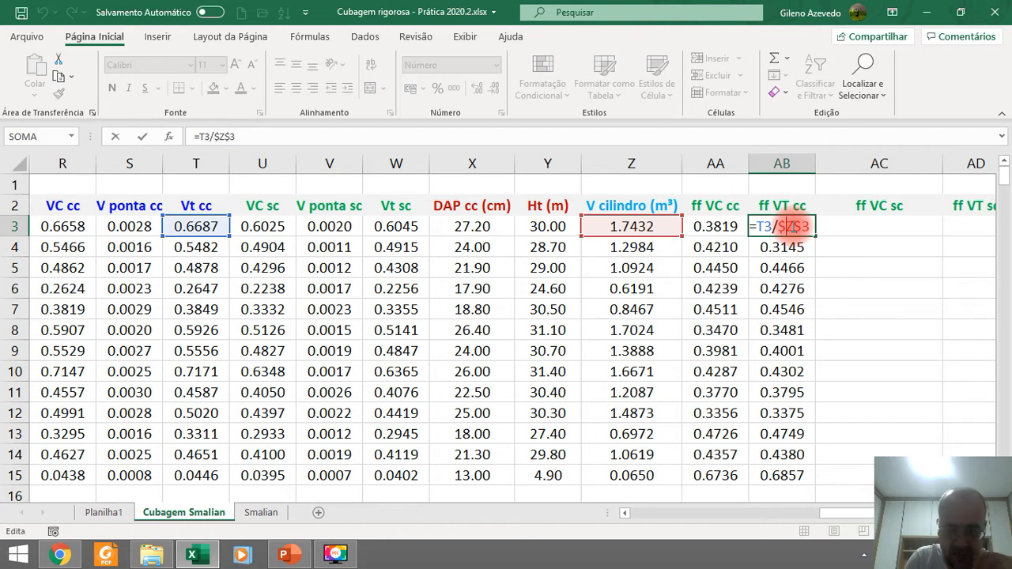
pyautogui.press('F4')
pyautogui.press('F4')
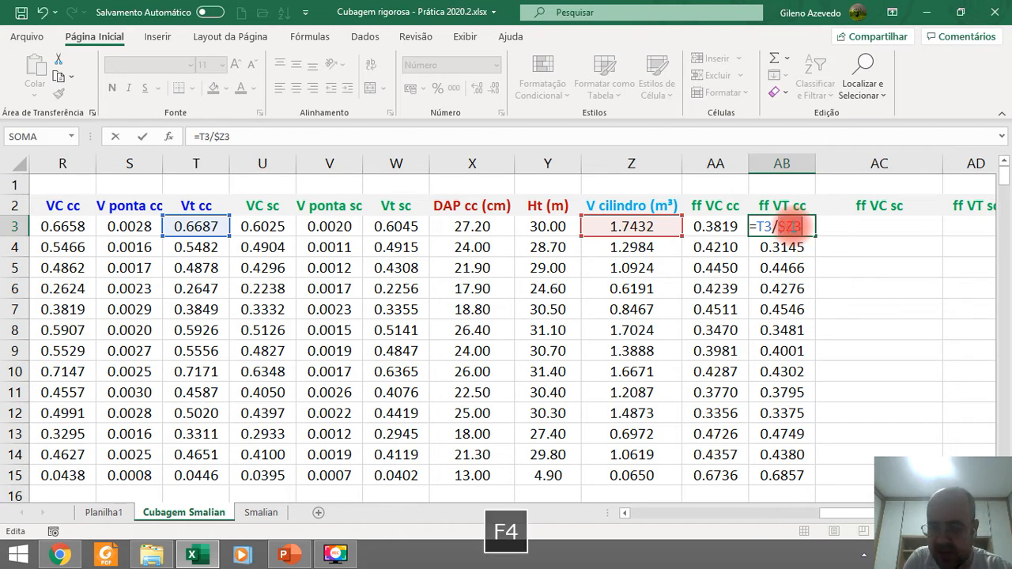
pyautogui.press('Return')
pyautogui.click(792, 226)
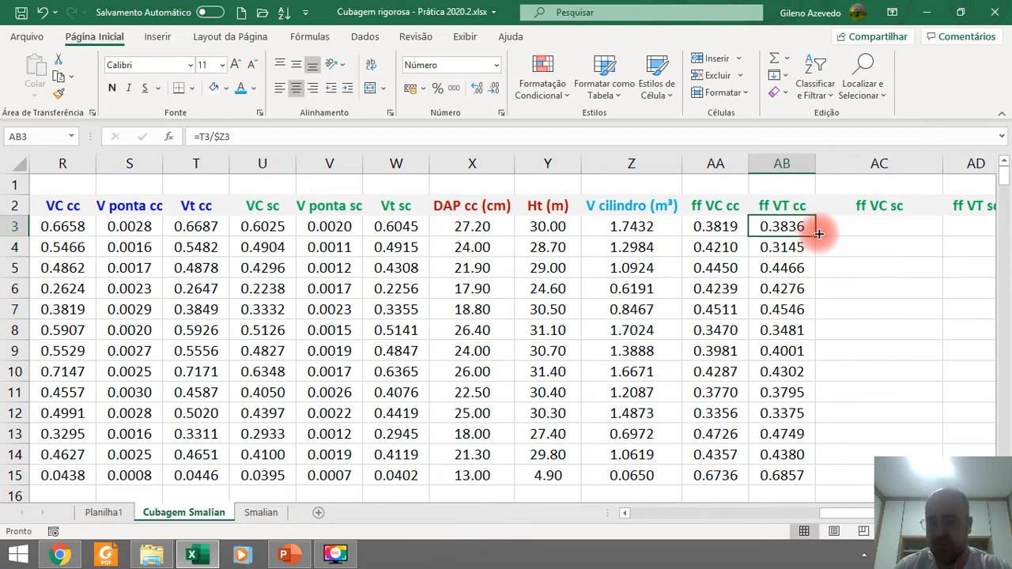
pyautogui.moveTo(817, 234); pyautogui.dragTo(822, 479)
pyautogui.doubleClick(781, 332)
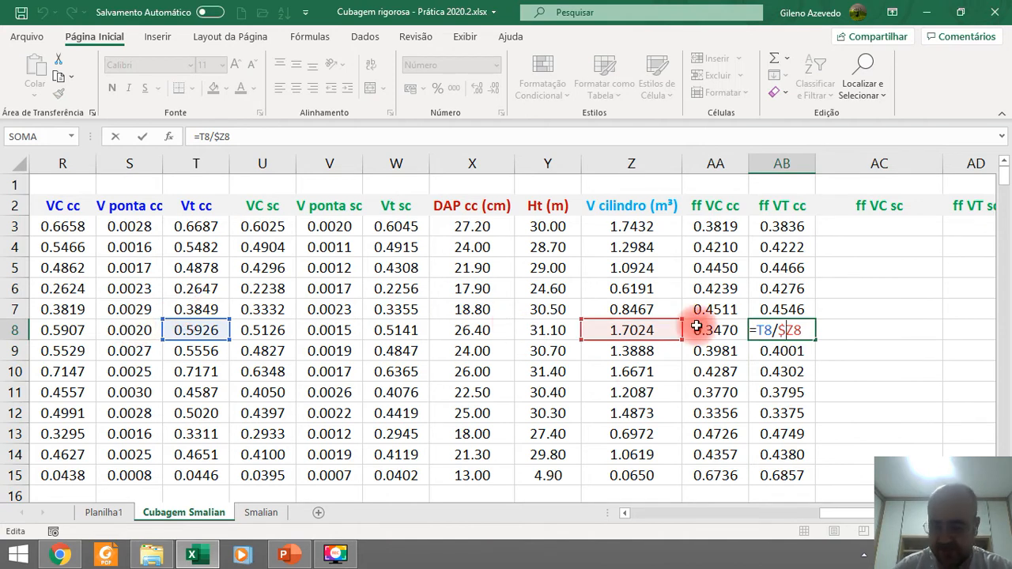
pyautogui.press('Return')
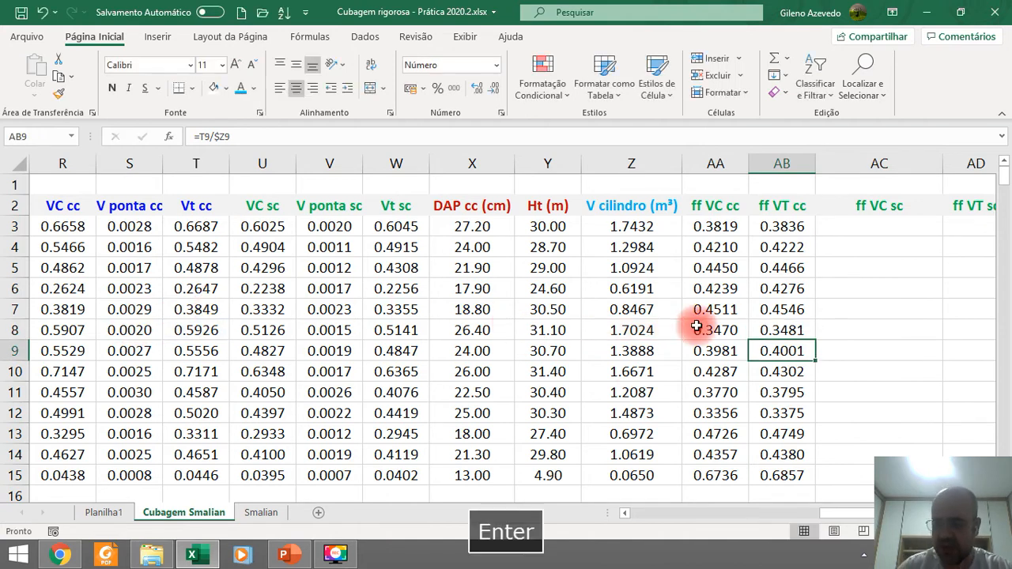
# Step: Copy the AB3 formula across to AC3 under ff VC sc and check that its references read =U3/$Z3
pyautogui.click(779, 225)
pyautogui.moveTo(828, 515); pyautogui.dragTo(862, 515)
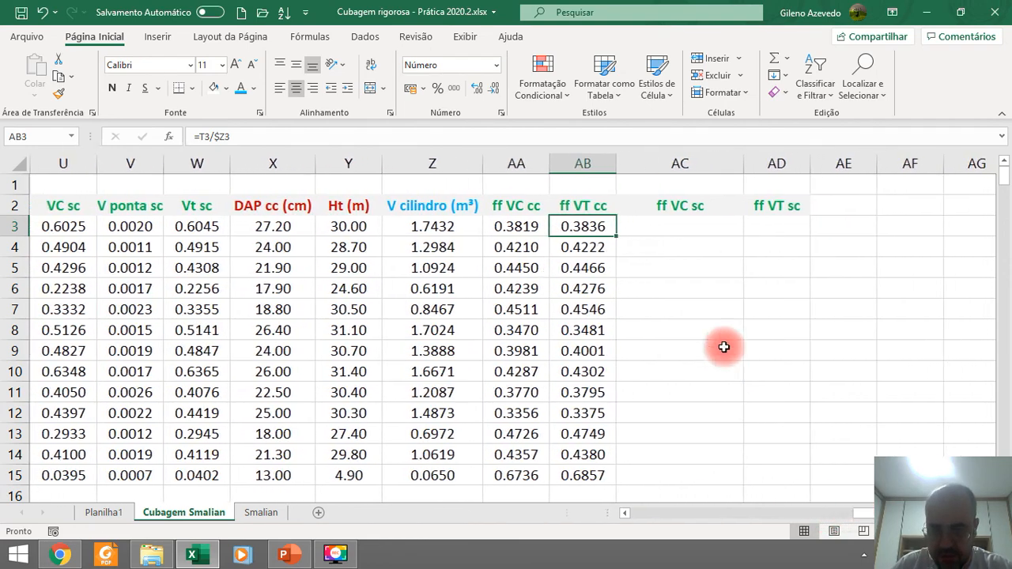
pyautogui.moveTo(616, 236); pyautogui.dragTo(708, 239)
pyautogui.click(657, 202)
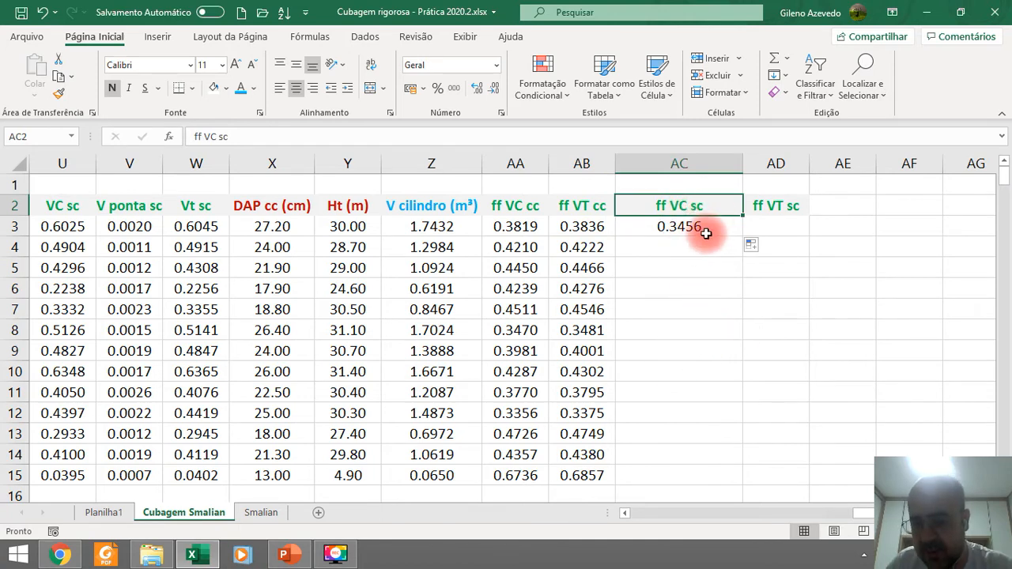
pyautogui.doubleClick(685, 226)
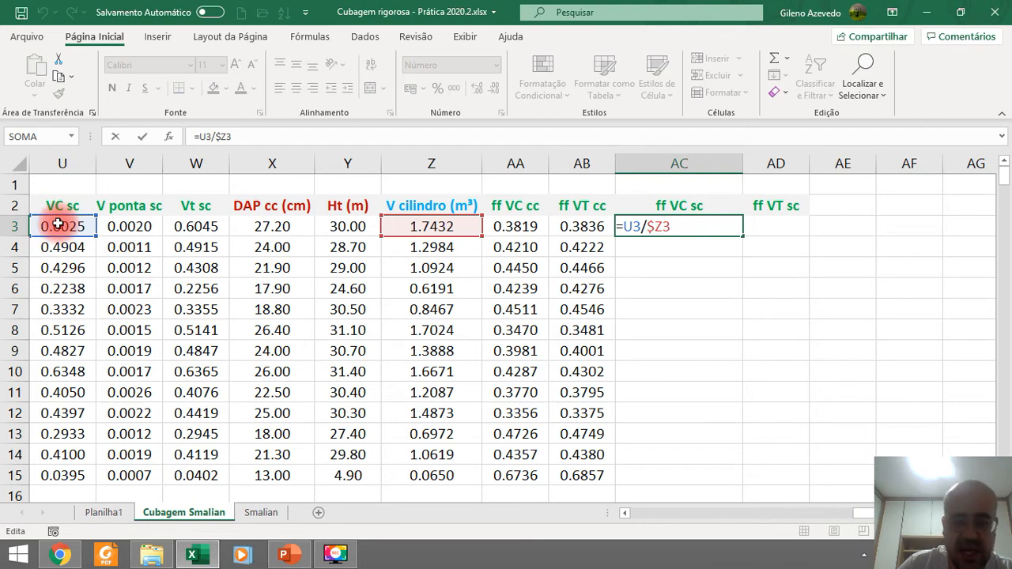
pyautogui.press('Return')
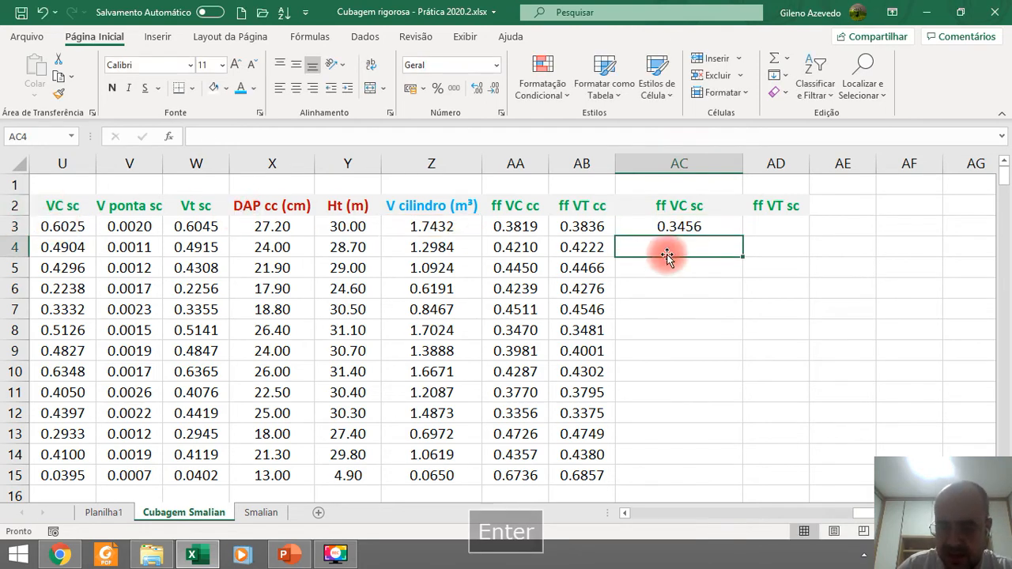
# Step: Fill the AC3 formula down to AC15 and check the cell references in the last row
pyautogui.click(695, 226)
pyautogui.doubleClick(745, 236)
pyautogui.click(688, 474)
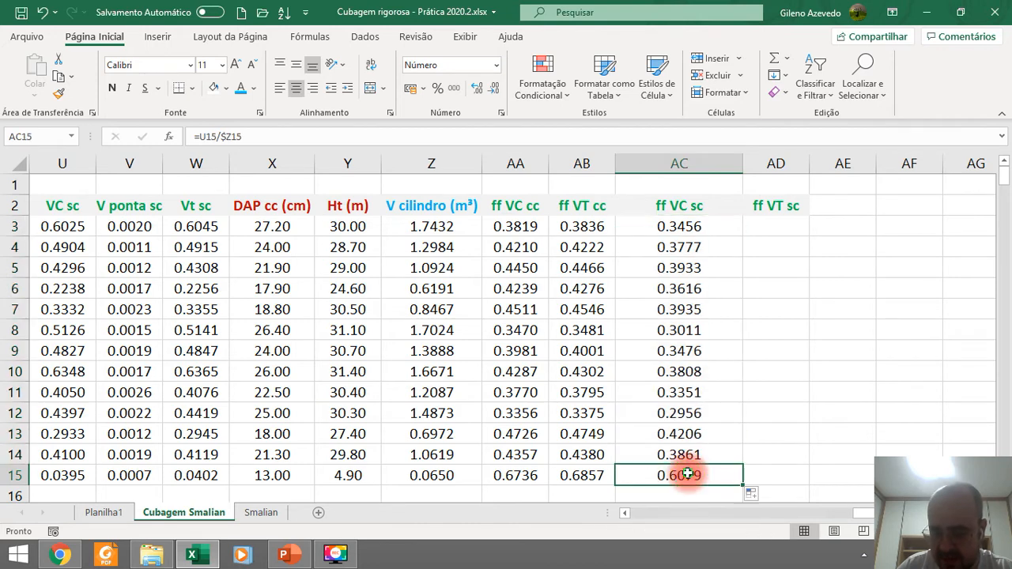
pyautogui.doubleClick(688, 474)
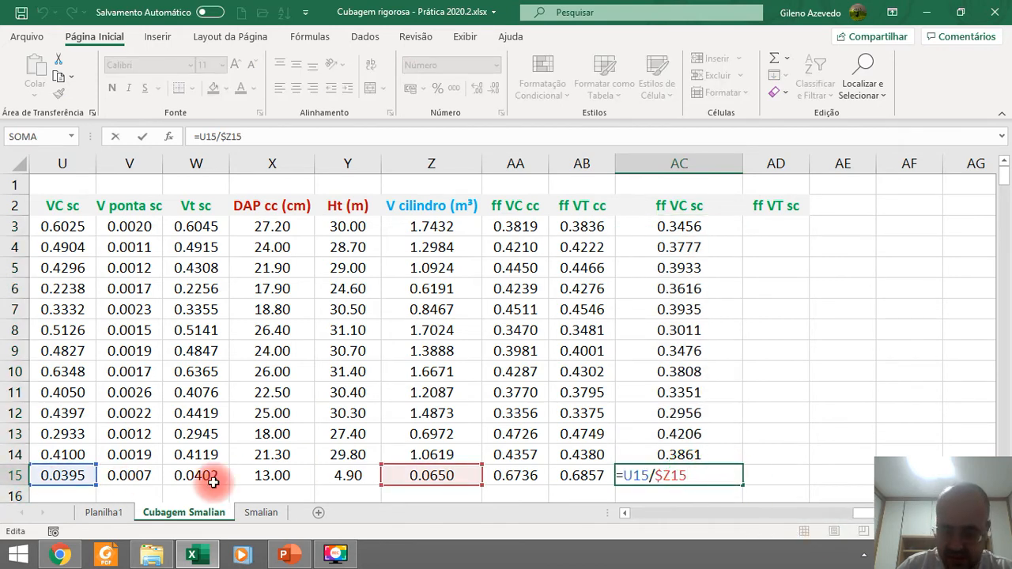
pyautogui.press('Return')
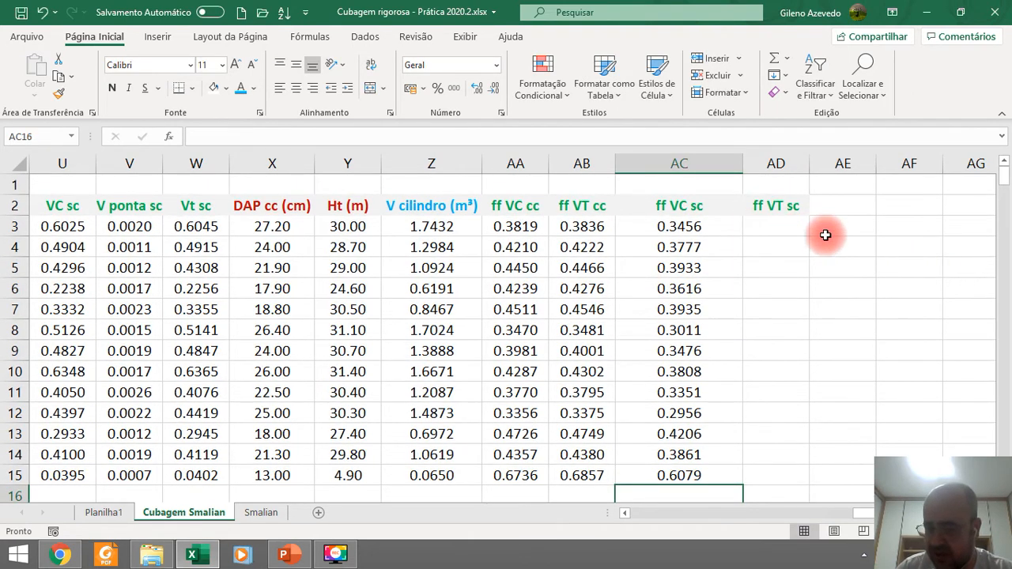
# Step: Copy the AC3 formula across to AD3 and move its volume reference to Vt sc, giving =W3/$Z3
pyautogui.click(687, 227)
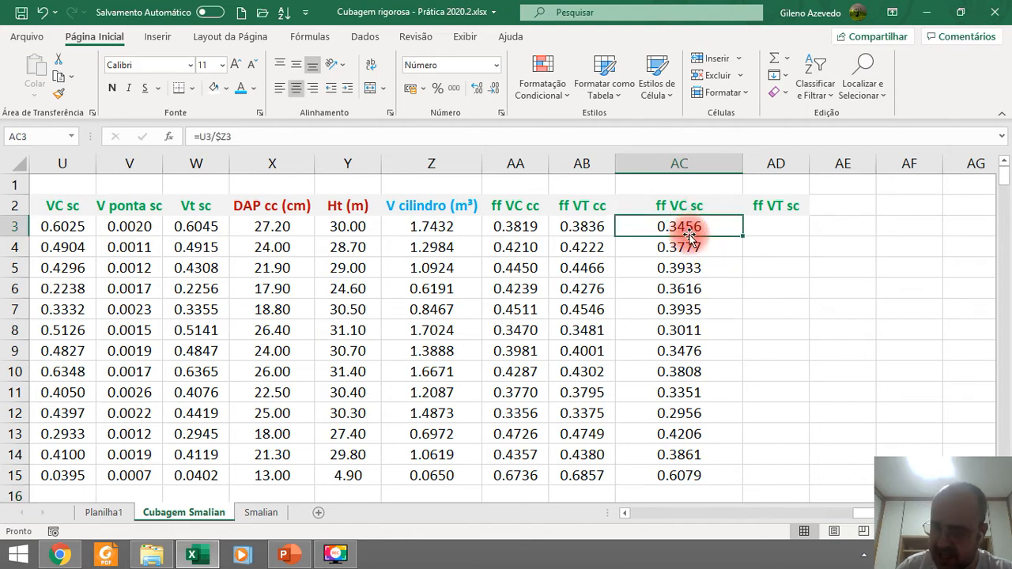
pyautogui.click(691, 247)
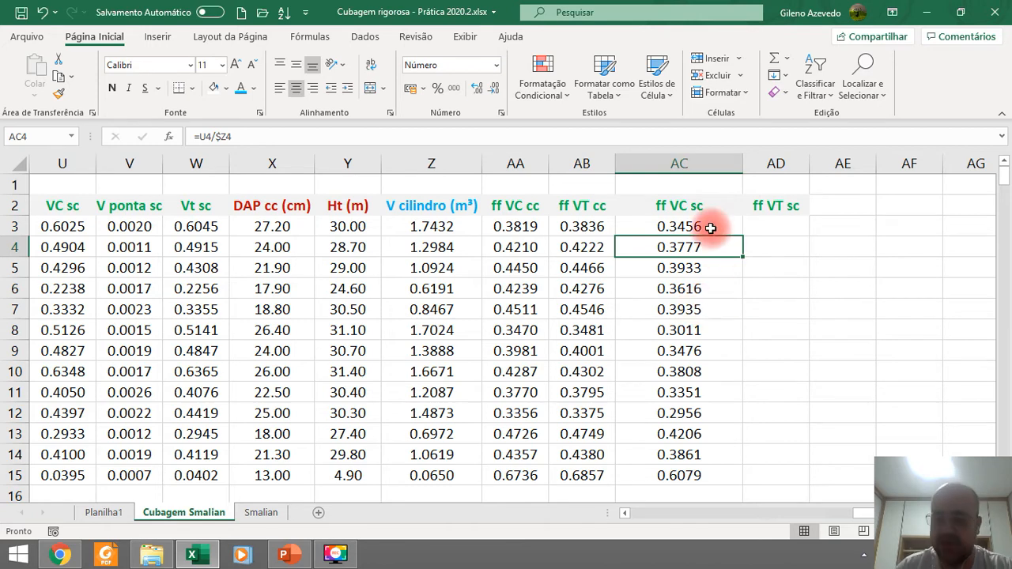
pyautogui.click(712, 226)
pyautogui.moveTo(745, 238); pyautogui.dragTo(790, 234)
pyautogui.click(815, 314)
pyautogui.doubleClick(776, 228)
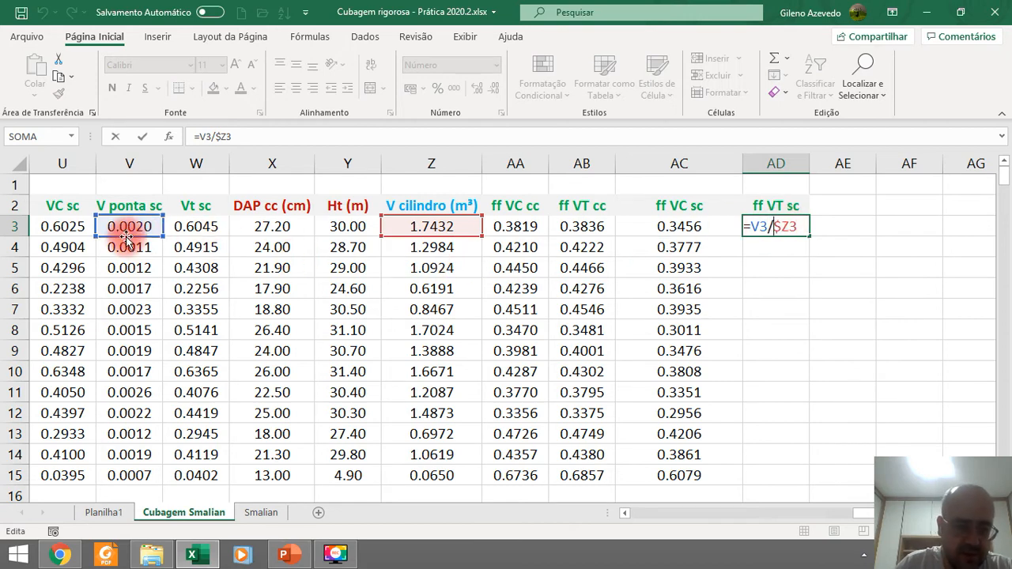
pyautogui.click(173, 235)
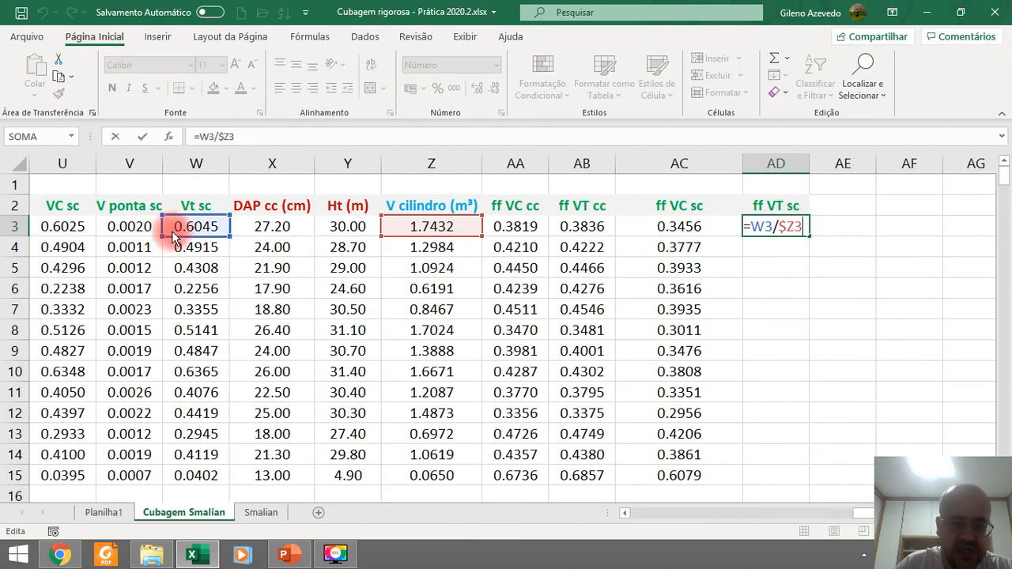
pyautogui.press('Return')
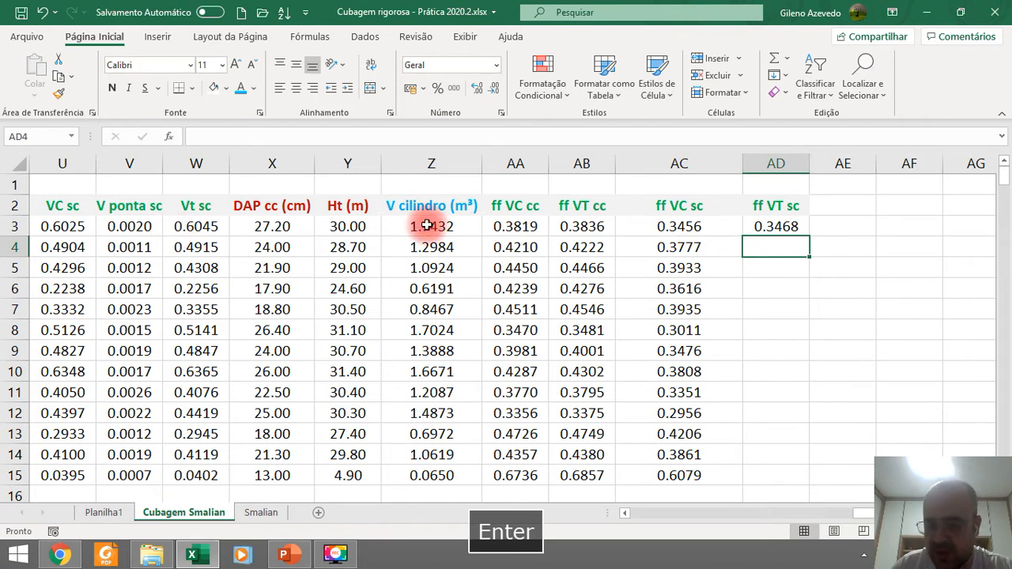
# Step: Fill the AD3 formula down the ff VT sc column to AD15
pyautogui.click(785, 227)
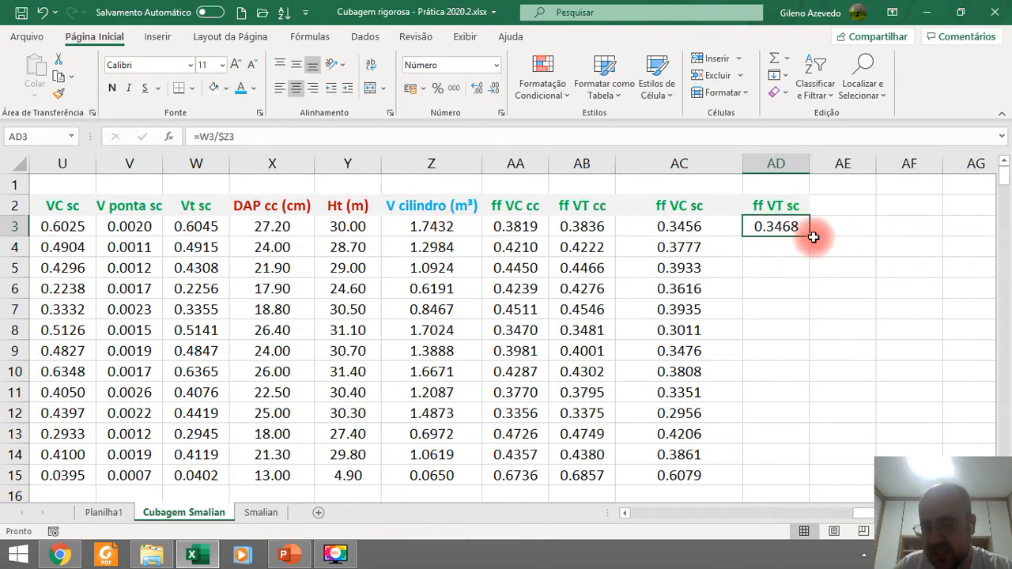
pyautogui.doubleClick(812, 237)
pyautogui.click(897, 255)
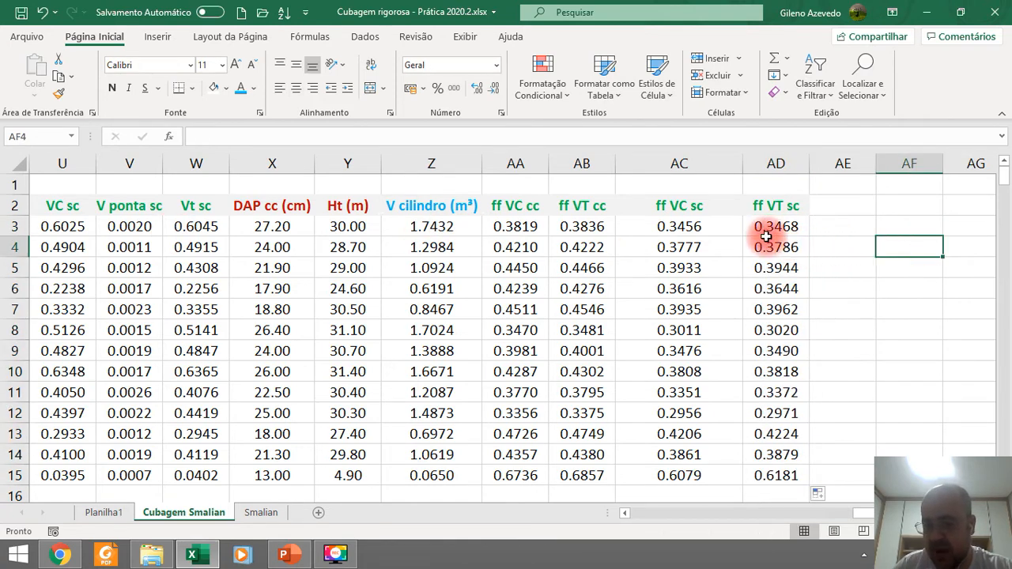
# Step: Compare the without-bark form factor formulas in AC3 and AD3, and look over the form factor columns down to the last row
pyautogui.click(662, 224)
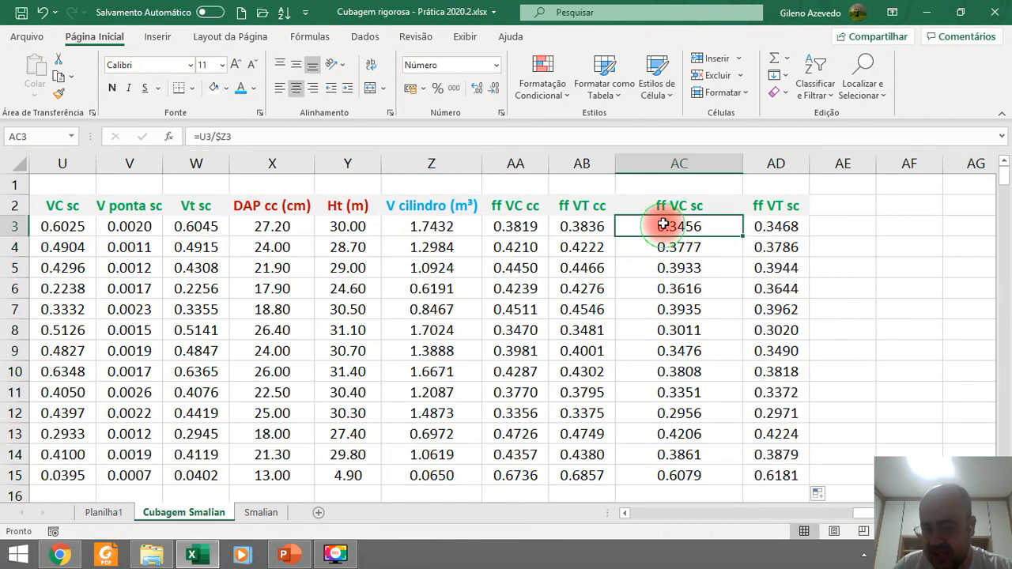
pyautogui.click(784, 226)
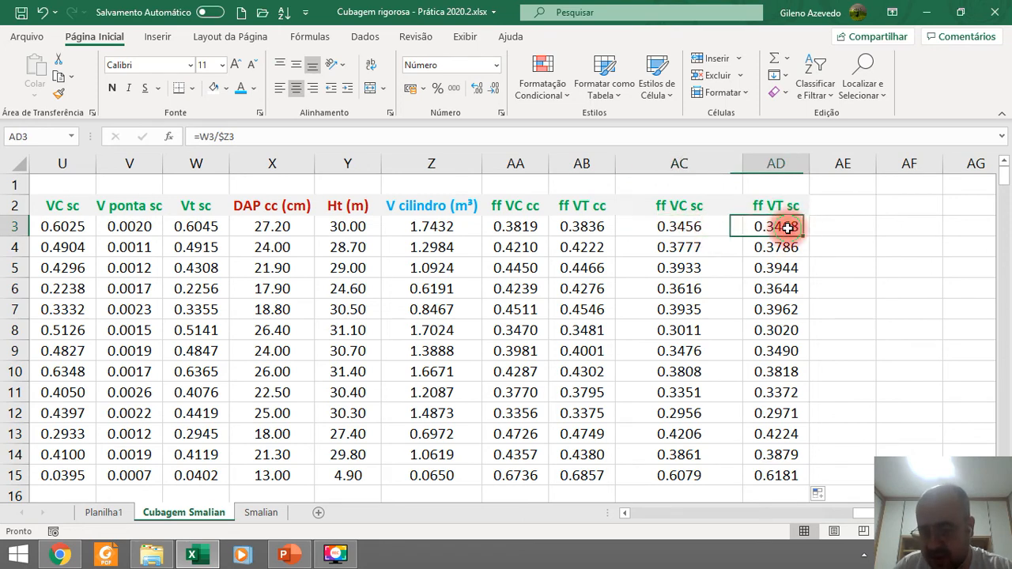
pyautogui.click(678, 224)
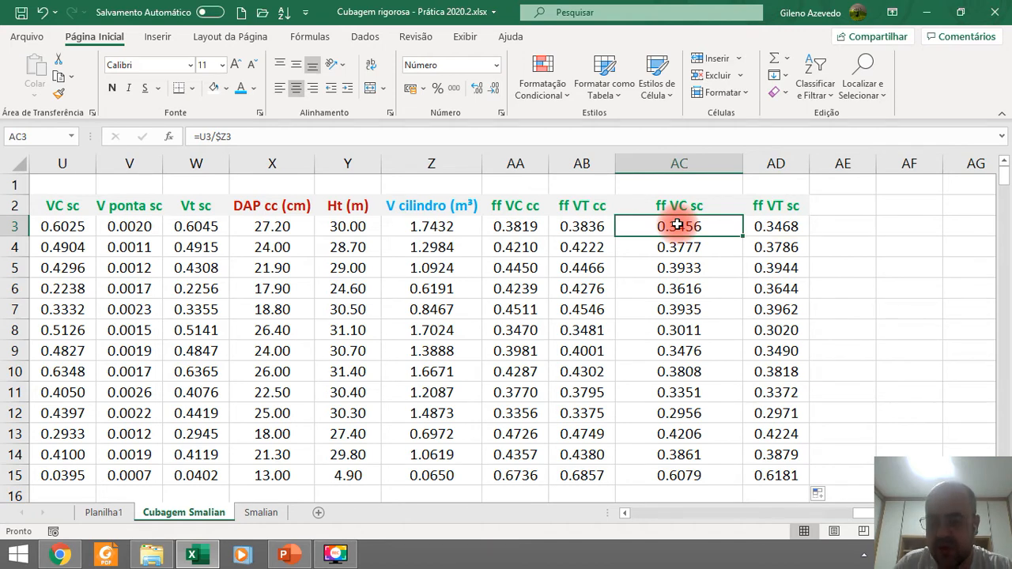
pyautogui.moveTo(663, 226); pyautogui.dragTo(791, 226)
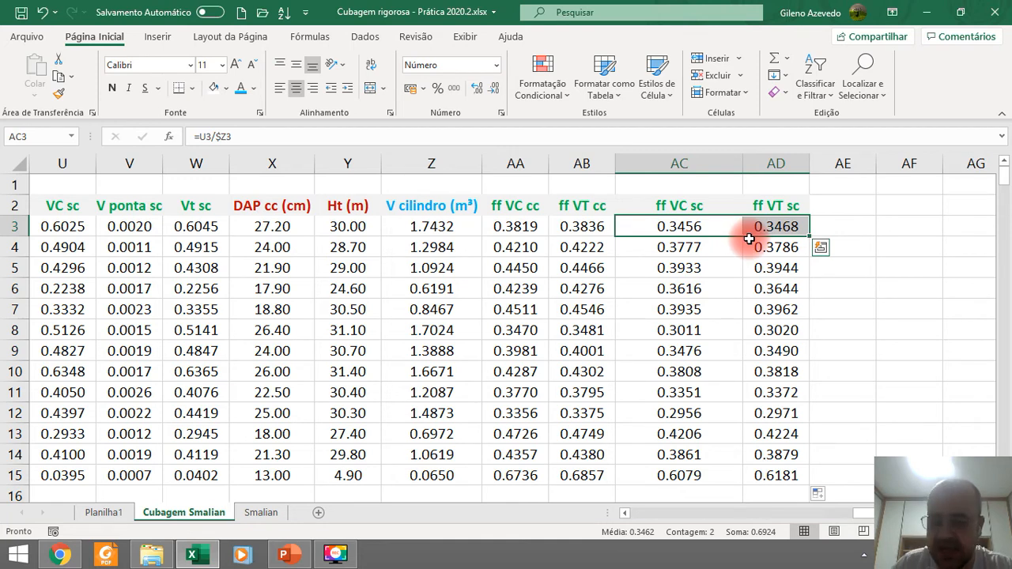
pyautogui.click(898, 205)
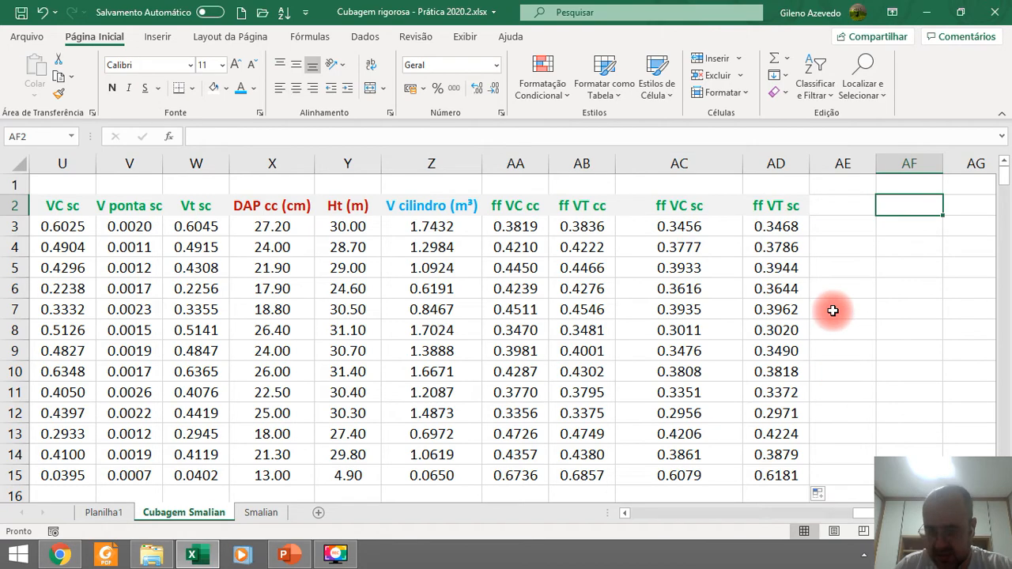
pyautogui.scroll(-2, 831, 253)
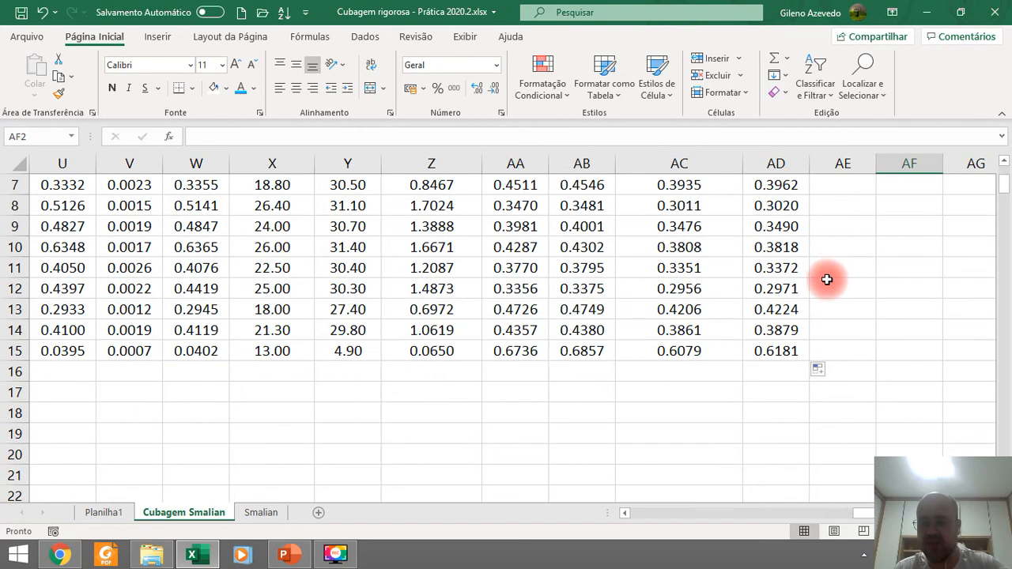
pyautogui.scroll(2, 828, 277)
pyautogui.scroll(-2, 822, 283)
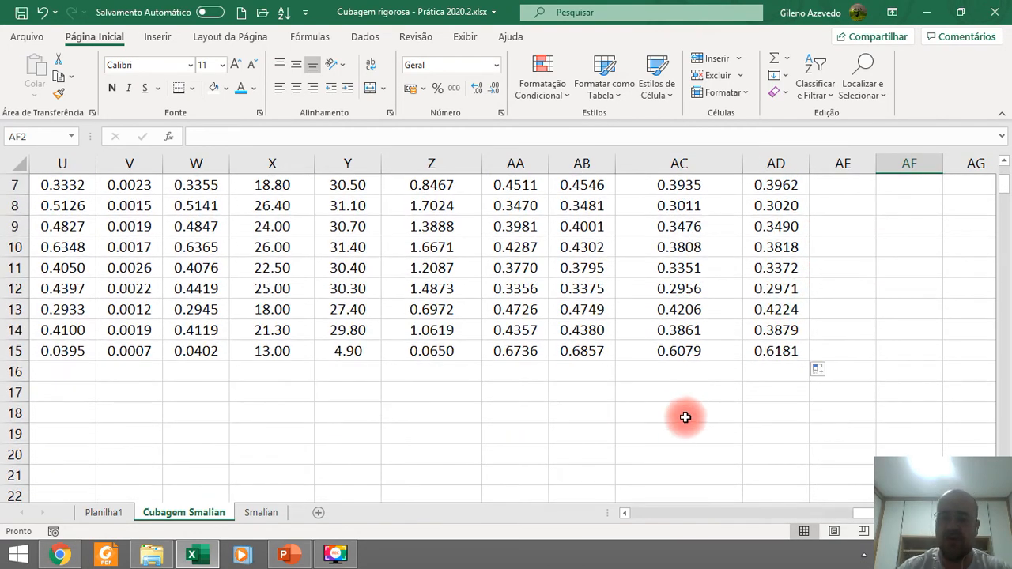
pyautogui.scroll(2, 696, 403)
pyautogui.scroll(-2, 703, 382)
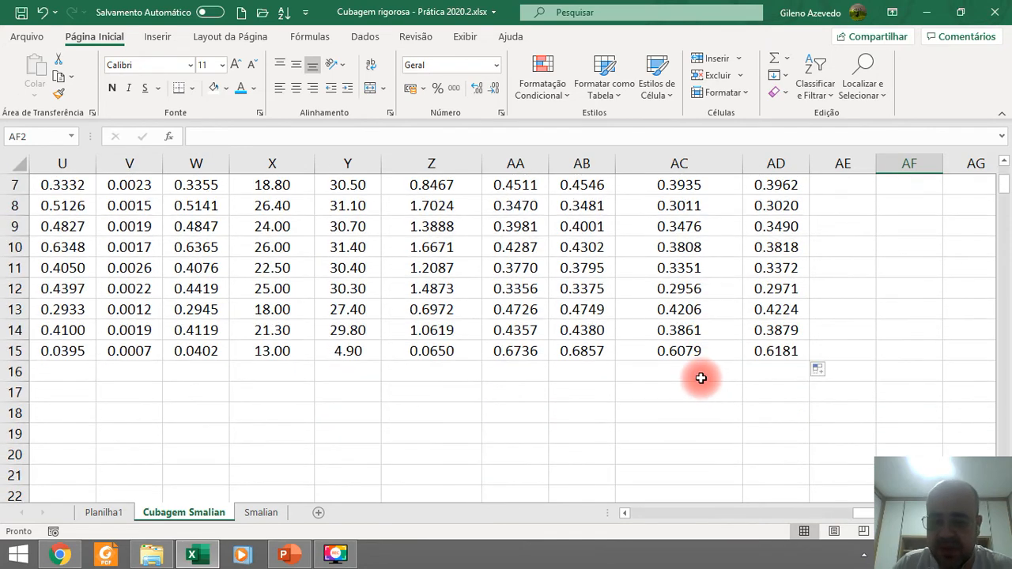
pyautogui.scroll(2, 720, 339)
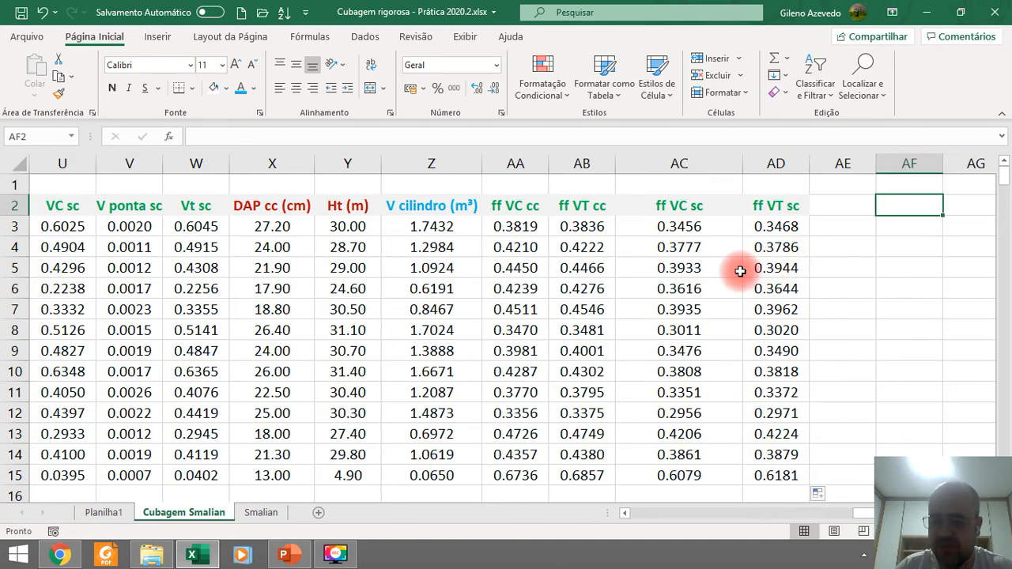
pyautogui.scroll(-4, 435, 269)
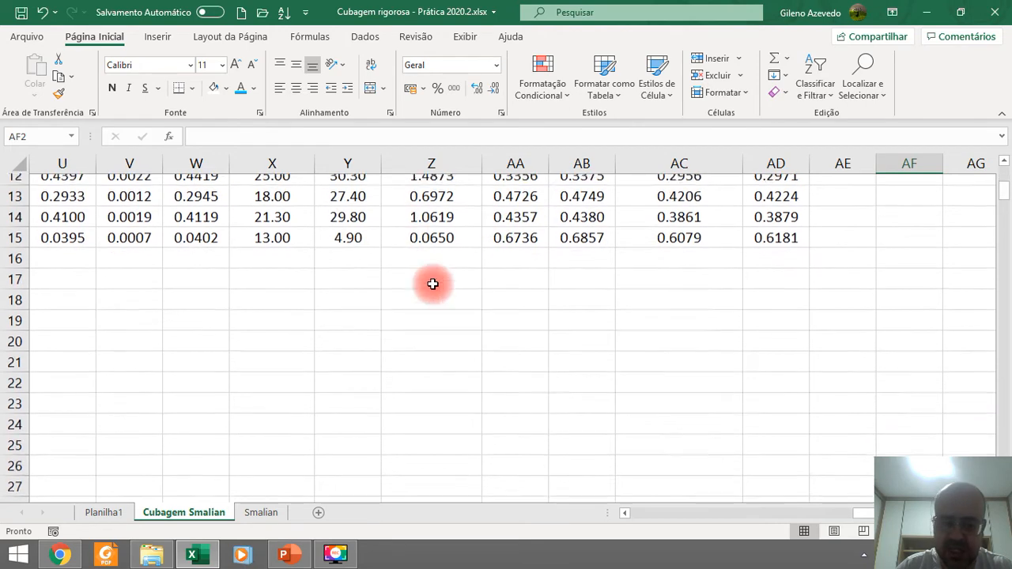
# Step: Clear the contents of the Exemplo row from R15 to AD15, keeping its label in column Q
pyautogui.click(626, 513)
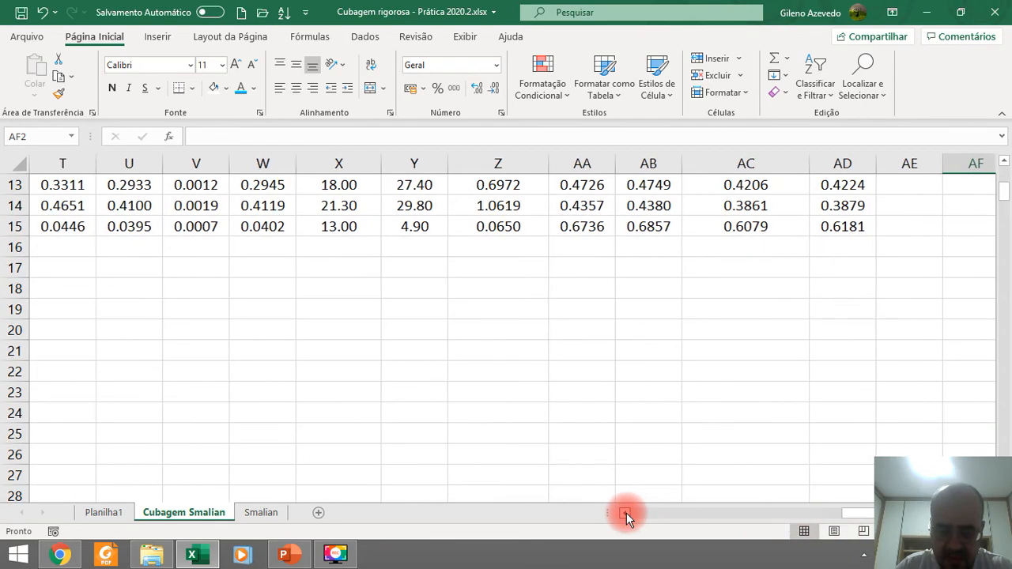
pyautogui.scroll(4, 387, 411)
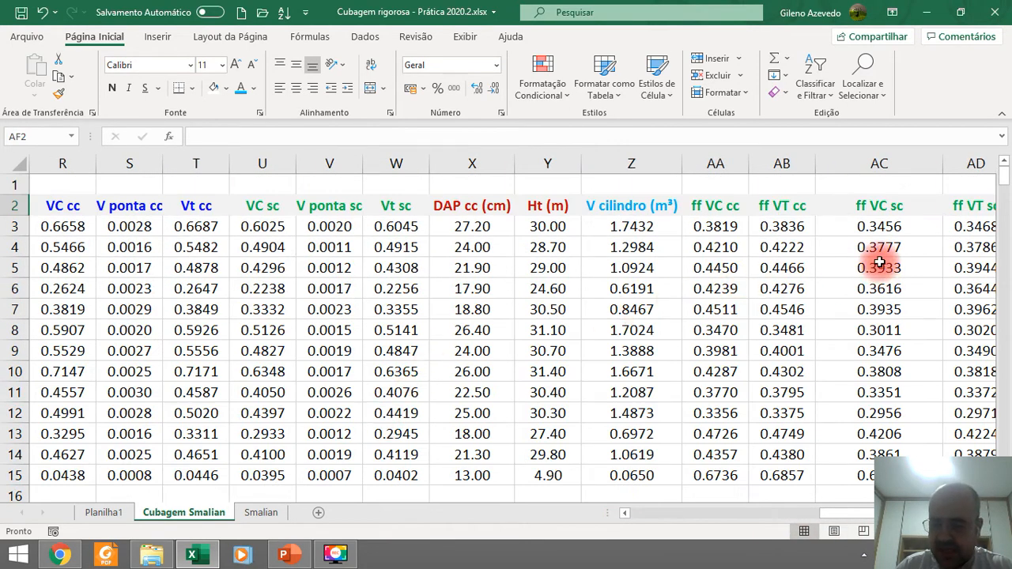
pyautogui.click(830, 229)
pyautogui.click(625, 511)
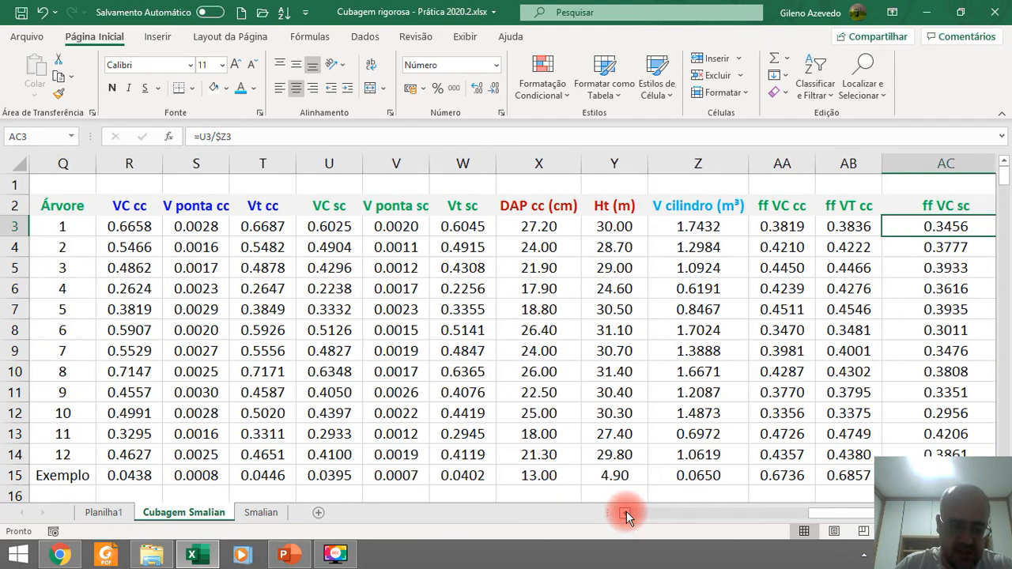
pyautogui.scroll(-2, 414, 332)
pyautogui.scroll(2, 320, 345)
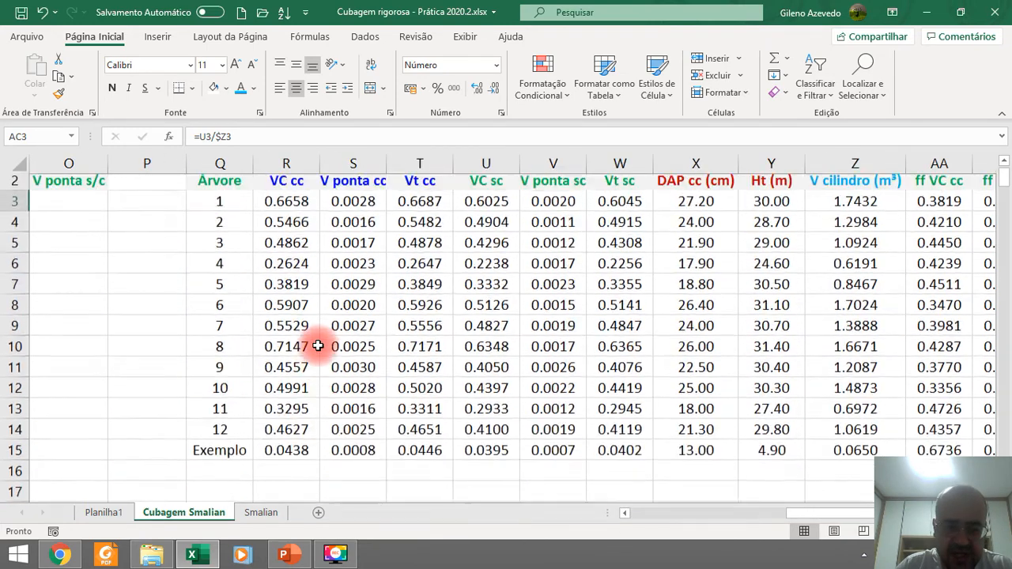
pyautogui.scroll(-2, 305, 345)
pyautogui.moveTo(272, 350); pyautogui.dragTo(847, 355)
pyautogui.press('Delete')
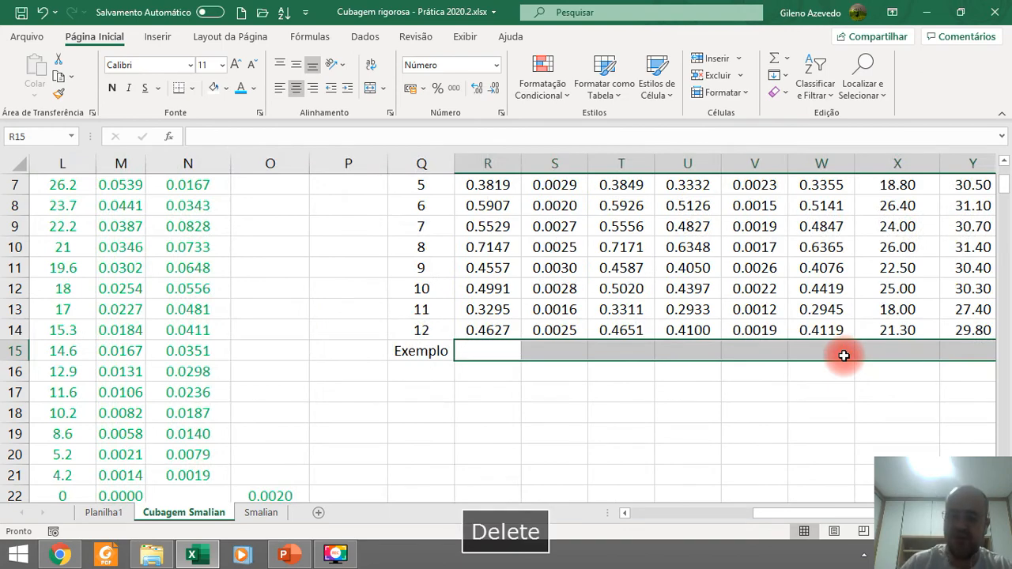
# Step: Average the ff VC cc values of trees 1 to 12 in AA17 with =MÉDIA(AA3:AA14)
pyautogui.scroll(2, 661, 396)
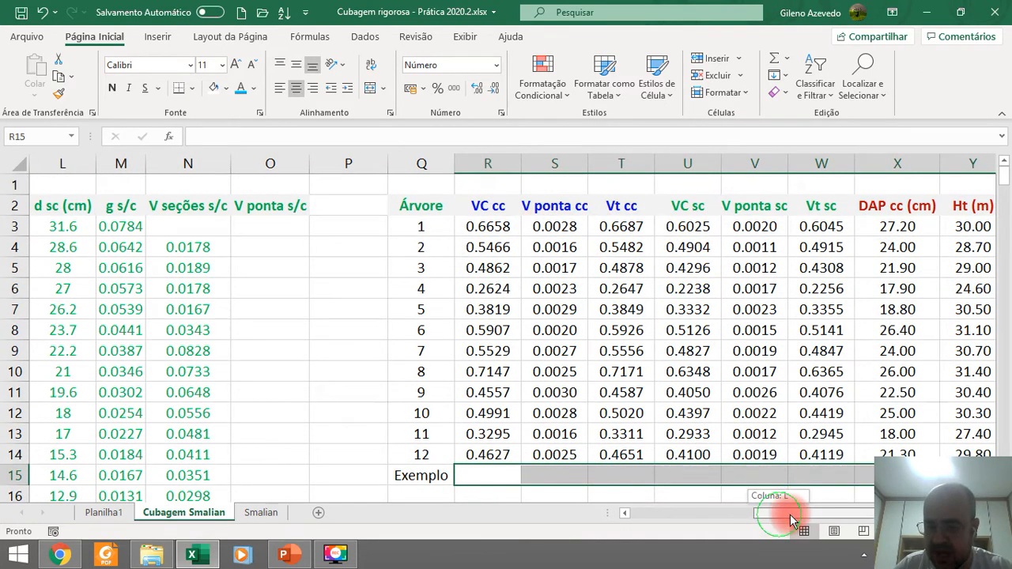
pyautogui.moveTo(790, 514); pyautogui.dragTo(889, 514)
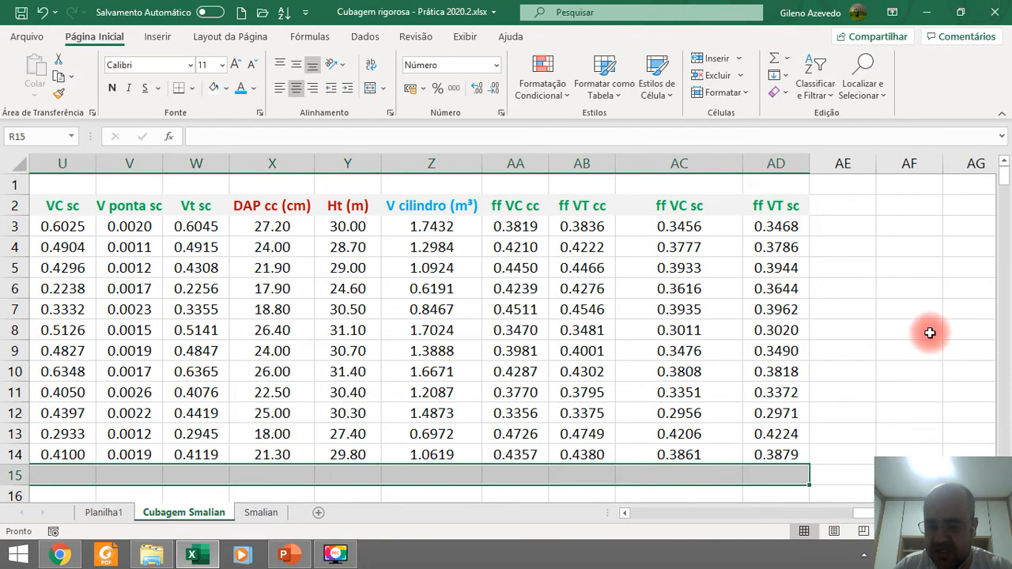
pyautogui.scroll(-2, 927, 333)
pyautogui.scroll(1, 612, 385)
pyautogui.scroll(2, 612, 385)
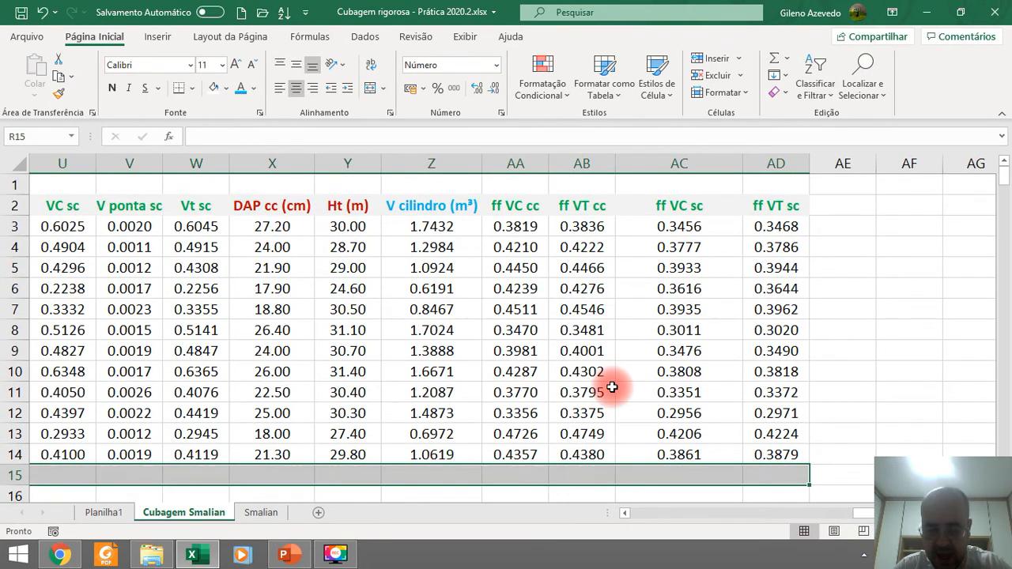
pyautogui.scroll(-2, 705, 339)
pyautogui.scroll(2, 728, 348)
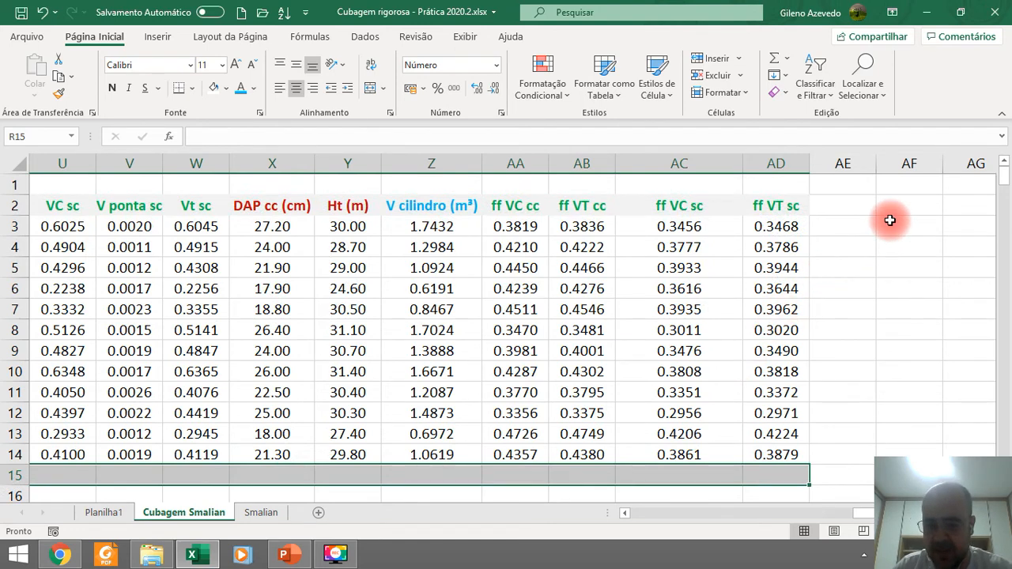
pyautogui.scroll(-2, 751, 301)
pyautogui.click(522, 396)
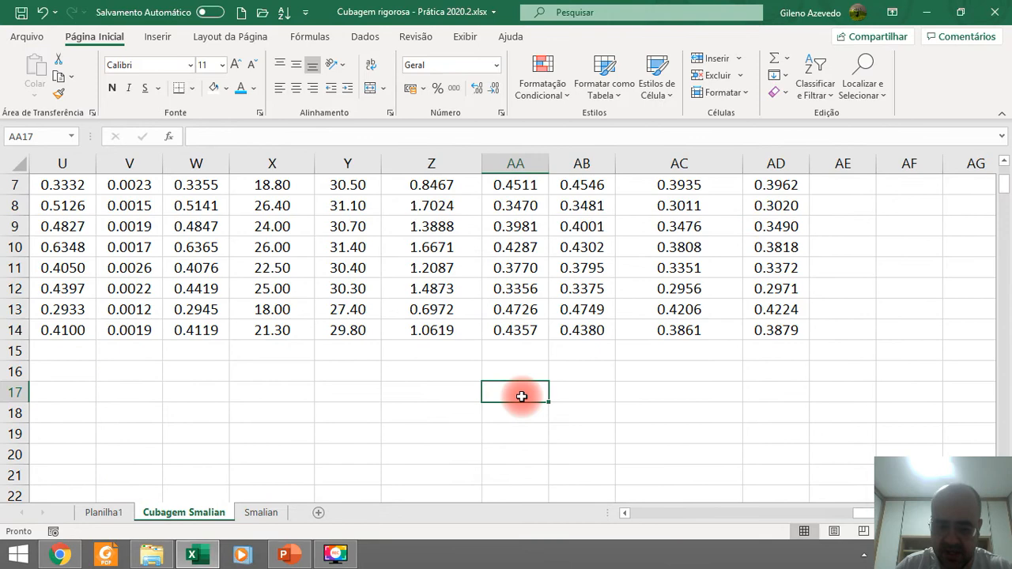
pyautogui.write('=méd')
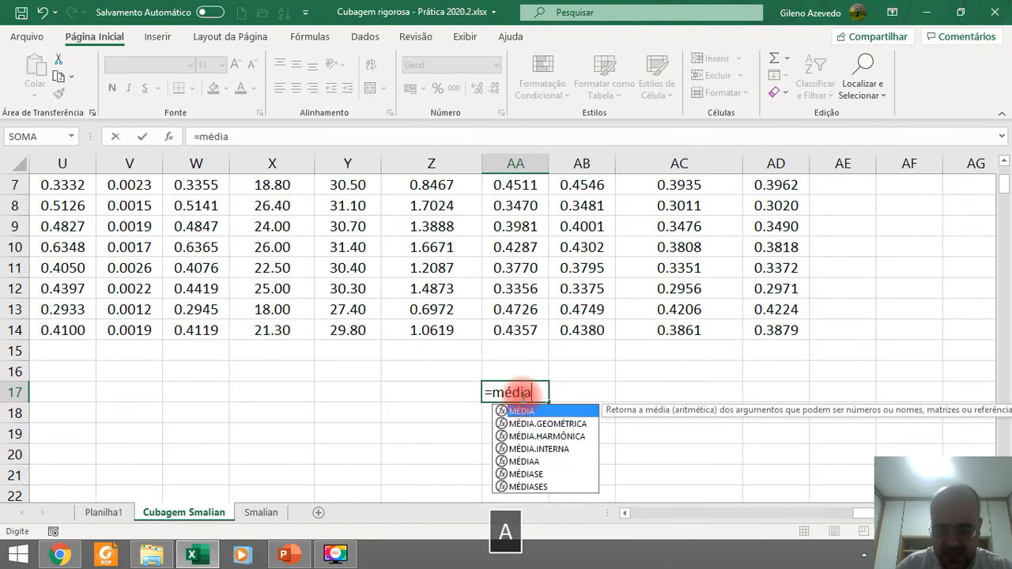
pyautogui.write('ia')
pyautogui.doubleClick(526, 412)
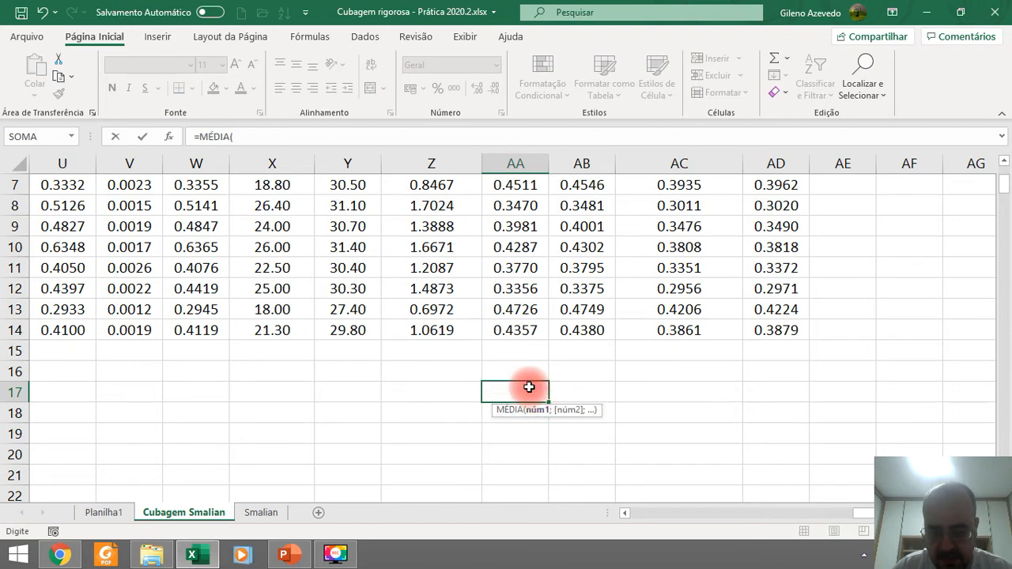
pyautogui.scroll(2, 511, 307)
pyautogui.moveTo(516, 226); pyautogui.dragTo(534, 452)
pyautogui.press('Return')
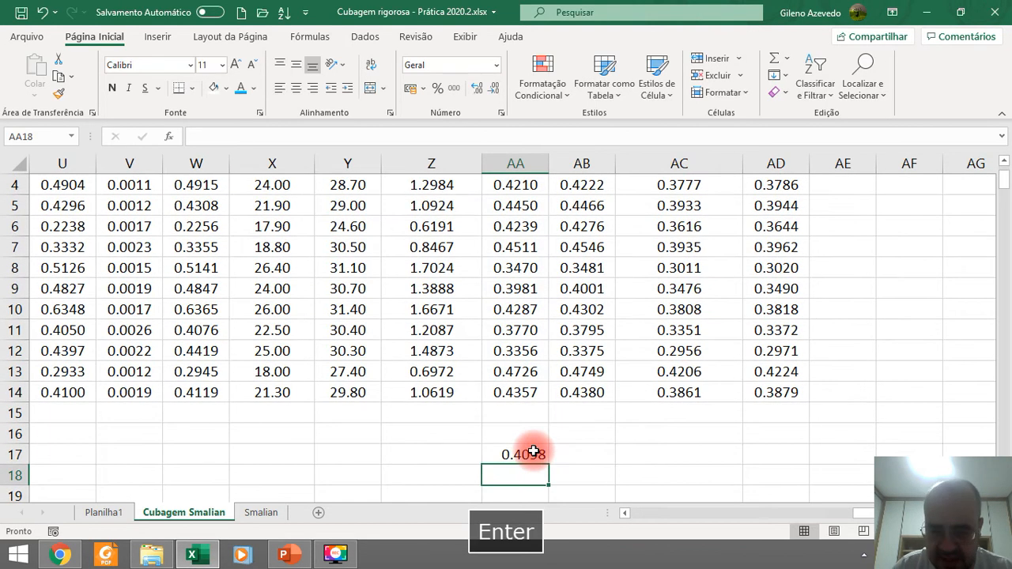
# Step: Centre the average in AA17 and fill its formula across to AD17 for the other form factors
pyautogui.click(531, 454)
pyautogui.click(296, 87)
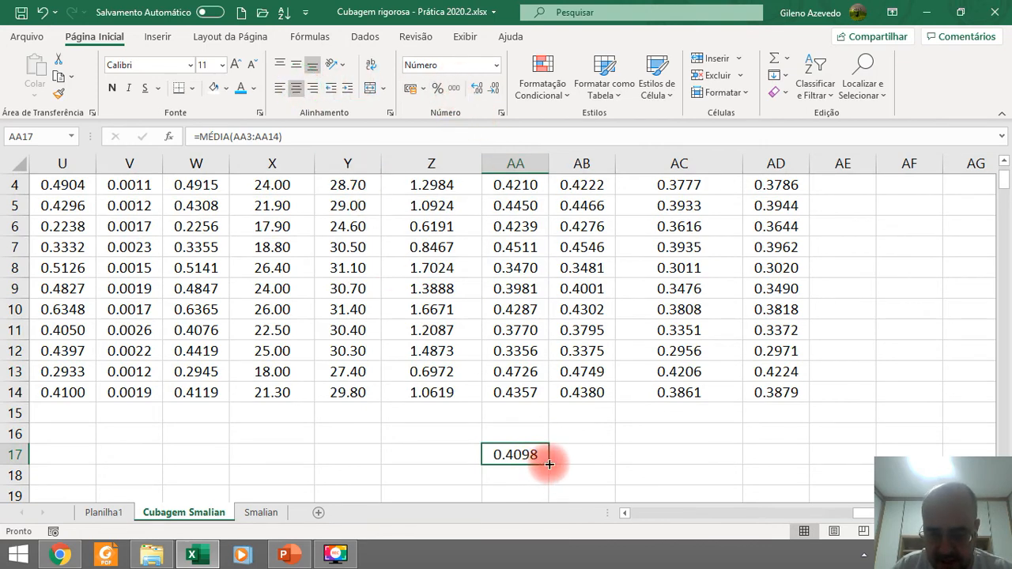
pyautogui.moveTo(549, 464); pyautogui.dragTo(823, 483)
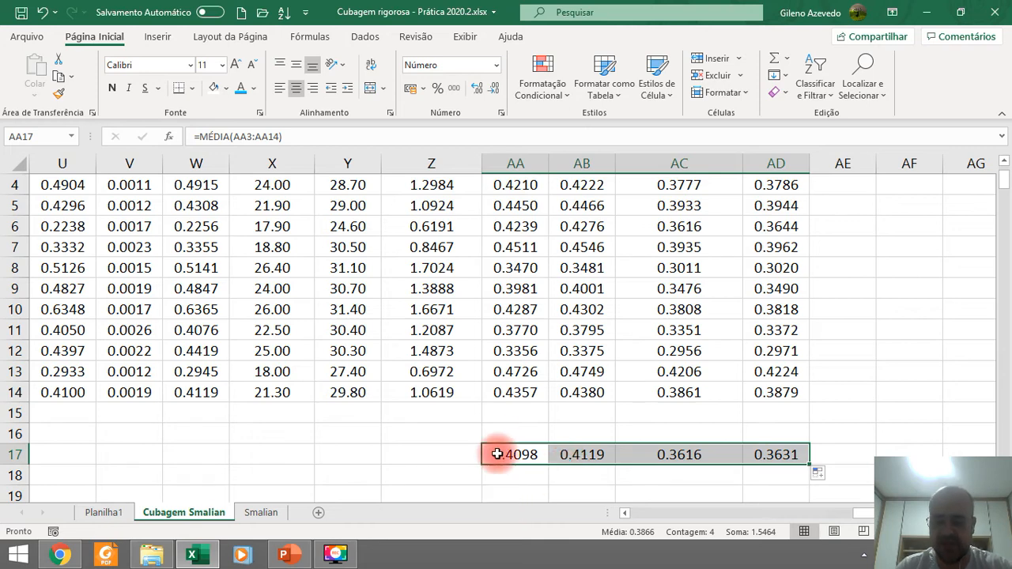
# Step: Compare the row 17 averages with their form factor headings and check the ranges averaged in AA17 and AB17
pyautogui.scroll(1, 503, 467)
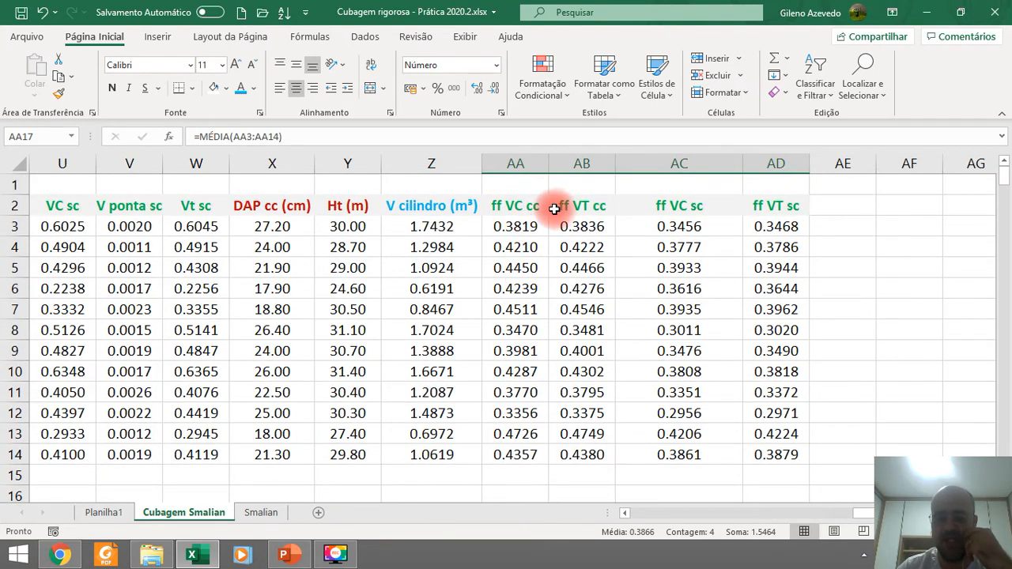
pyautogui.scroll(-2, 550, 229)
pyautogui.click(517, 391)
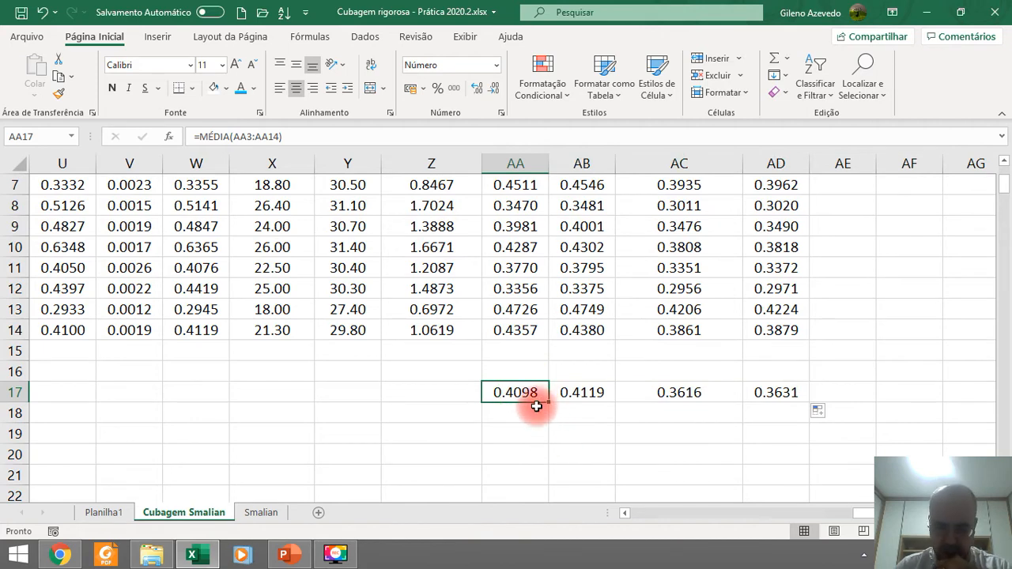
pyautogui.click(603, 431)
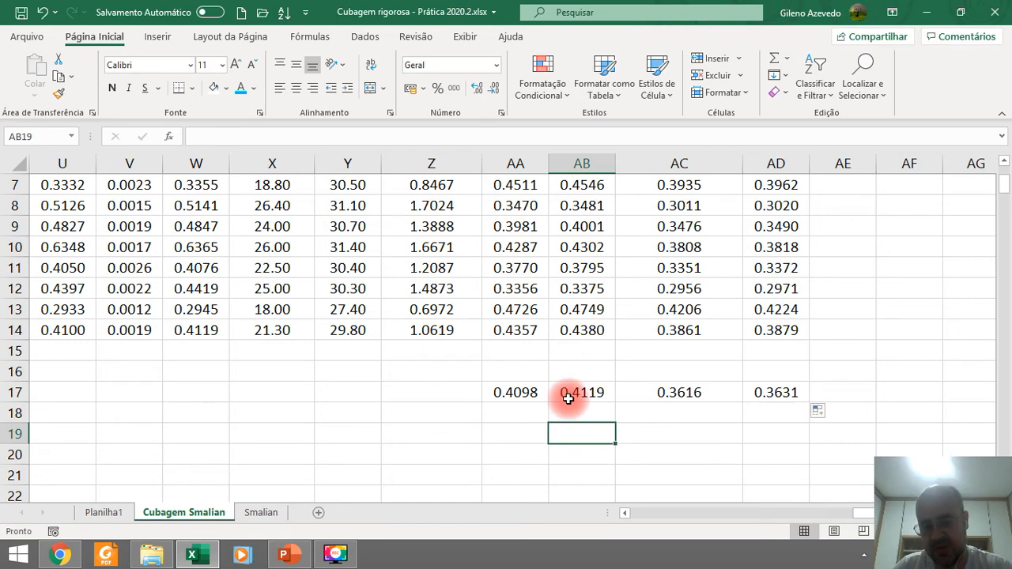
pyautogui.scroll(2, 586, 258)
pyautogui.scroll(-4, 583, 229)
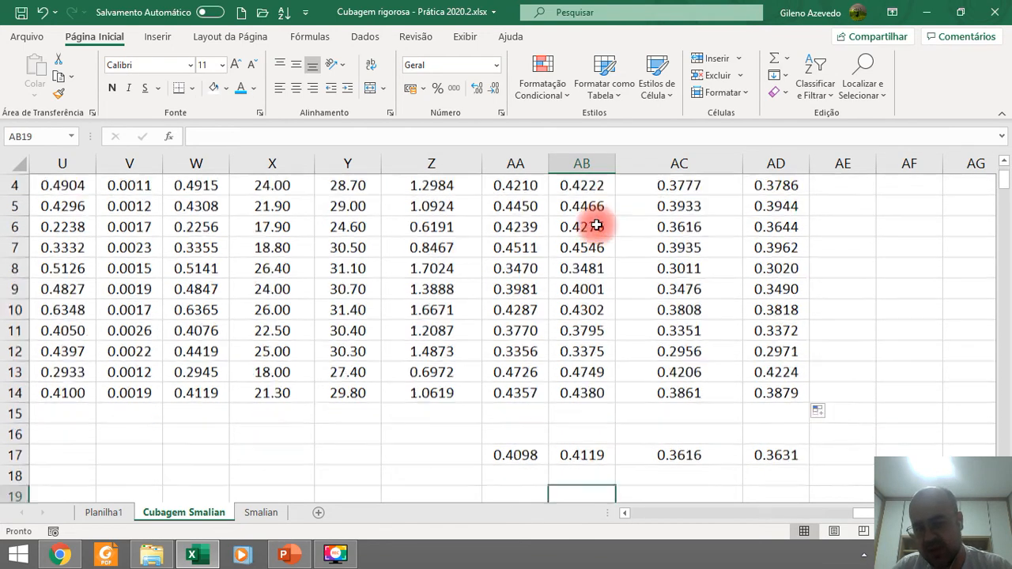
pyautogui.click(587, 268)
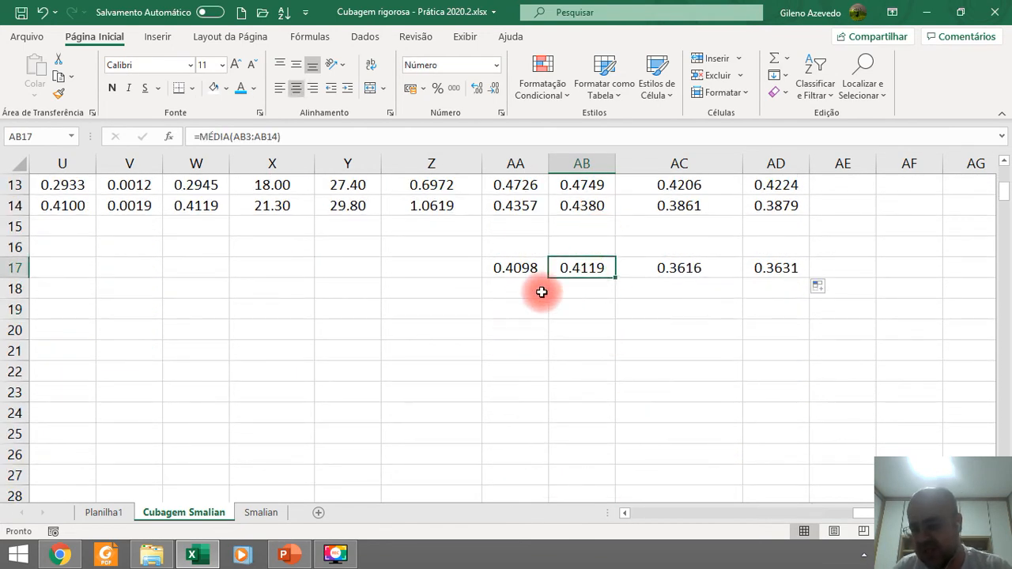
pyautogui.scroll(4, 894, 402)
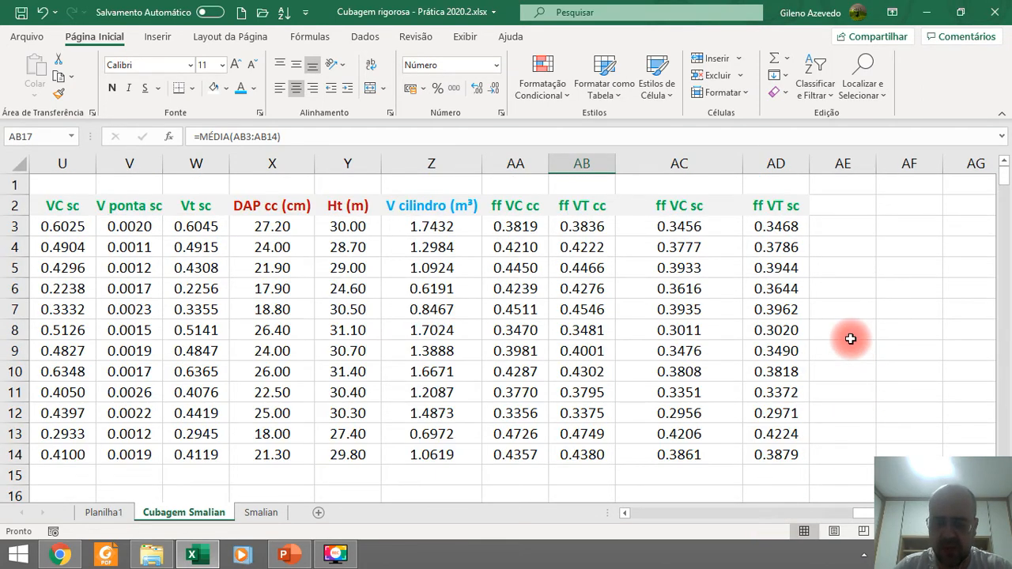
# Step: Enter the heading "V casca" in AF2, leaving column AE empty after the form factor columns
pyautogui.click(872, 241)
pyautogui.click(874, 223)
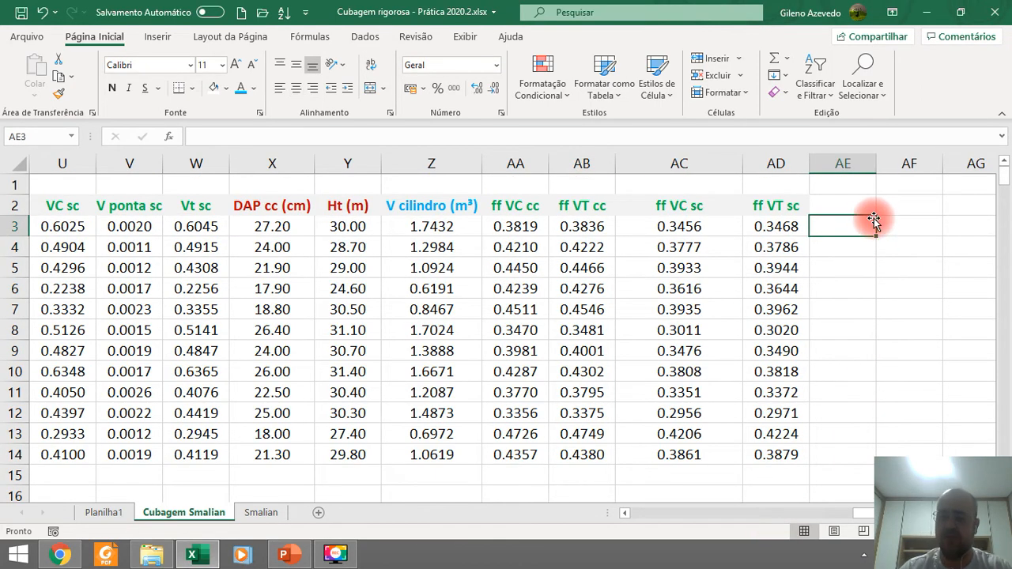
pyautogui.click(886, 204)
pyautogui.scroll(-4, 874, 236)
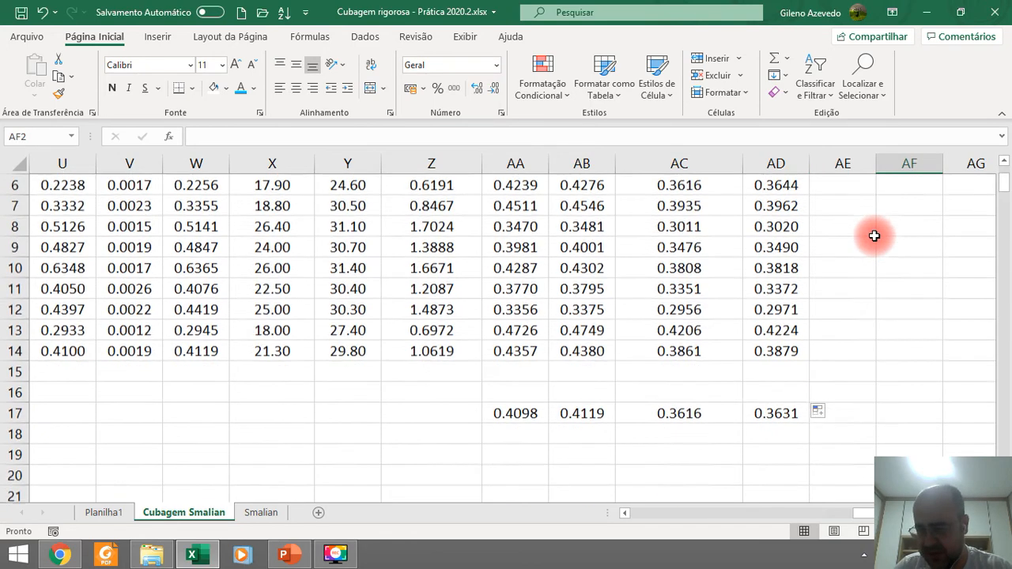
pyautogui.scroll(2, 877, 236)
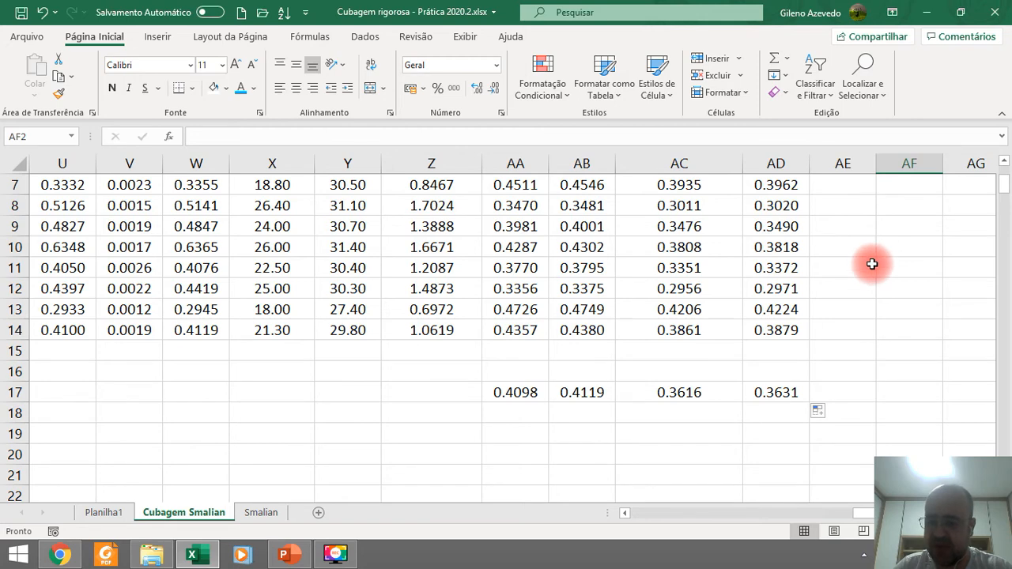
pyautogui.scroll(2, 872, 264)
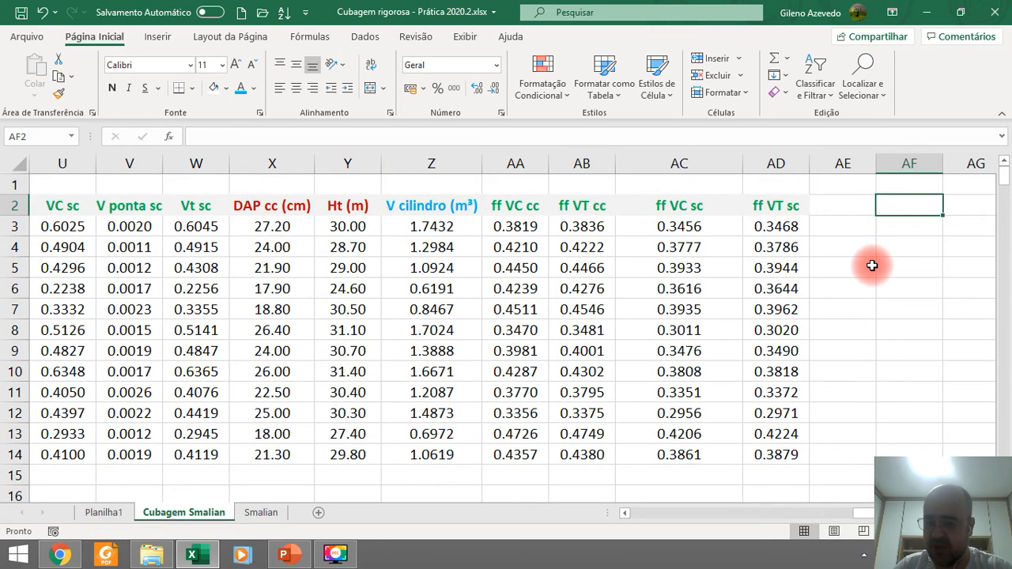
pyautogui.click(859, 205)
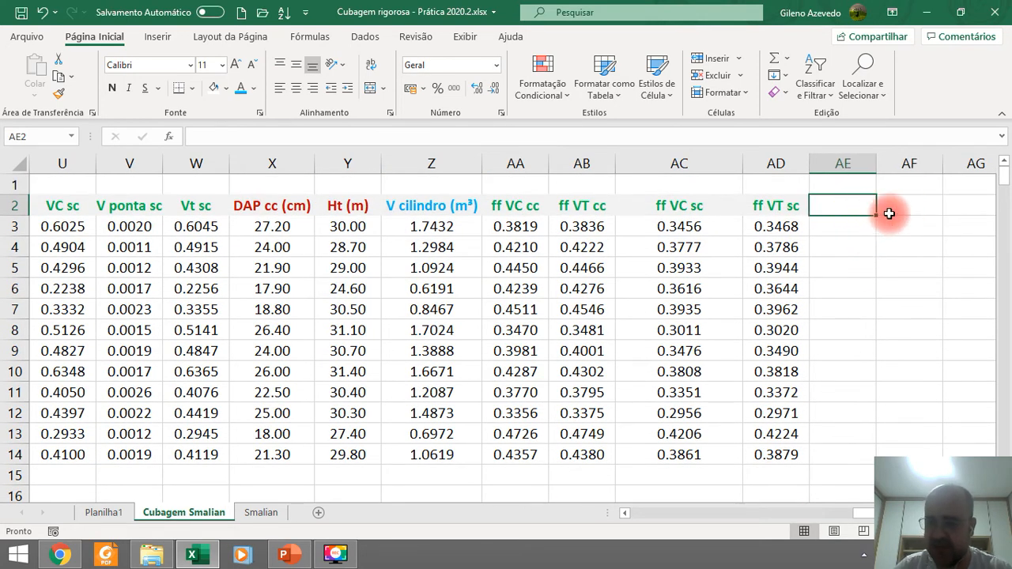
pyautogui.click(889, 210)
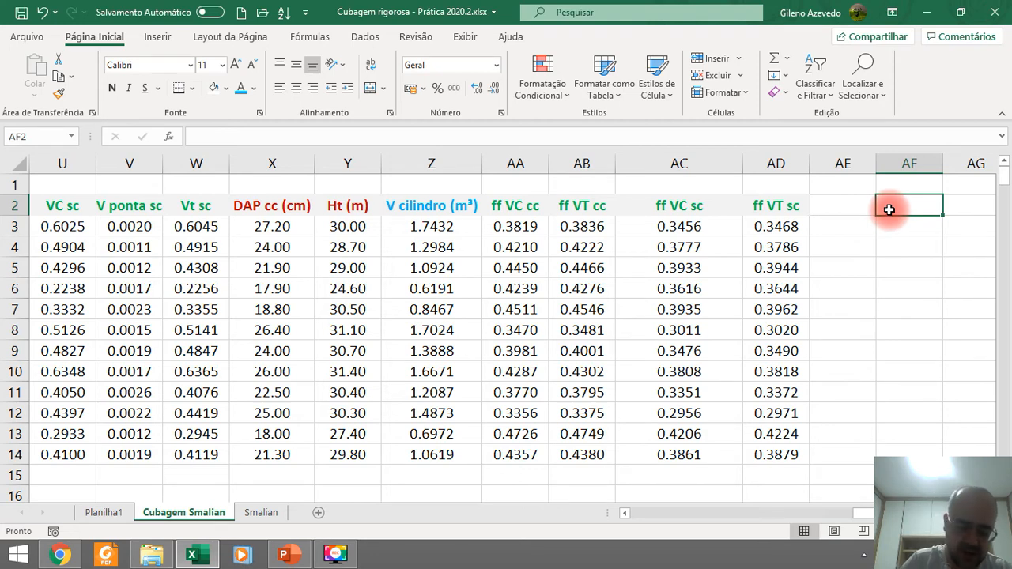
pyautogui.write('V casca')
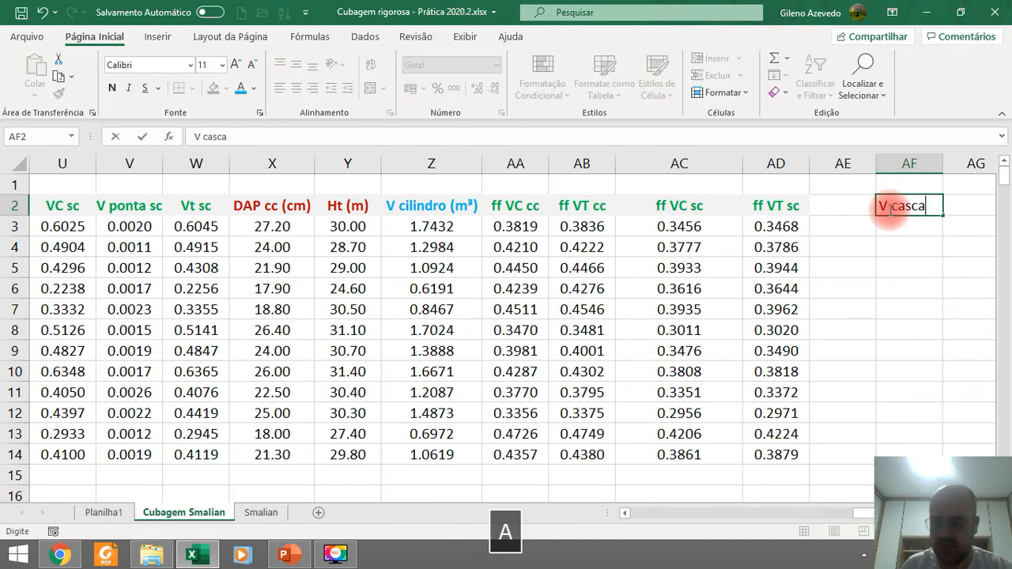
pyautogui.press('Return')
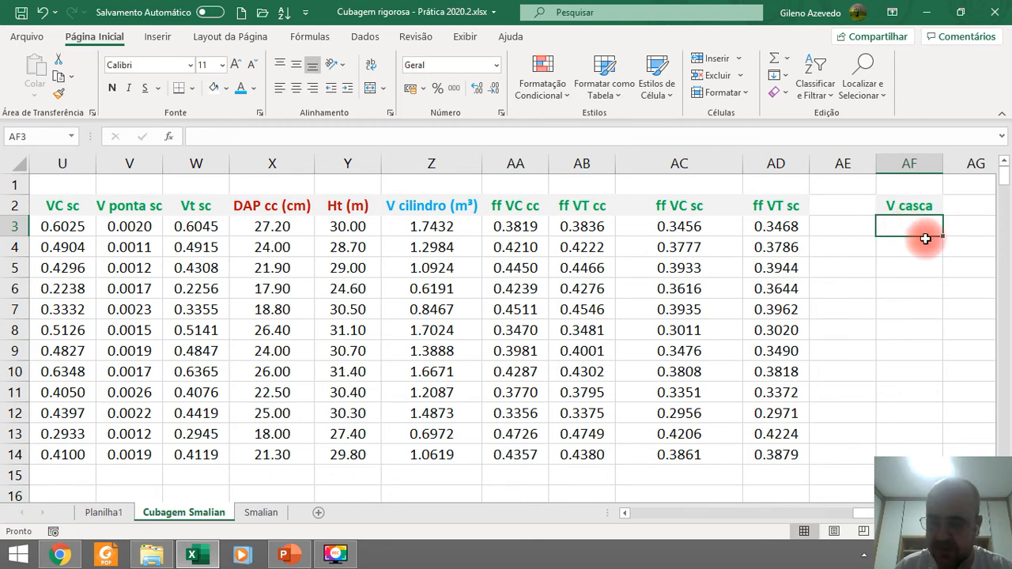
# Step: Calculate the first tree's bark volume in AF3 as Vt cc minus Vt sc, using =T3-W3, and centre the cell
pyautogui.write('=')
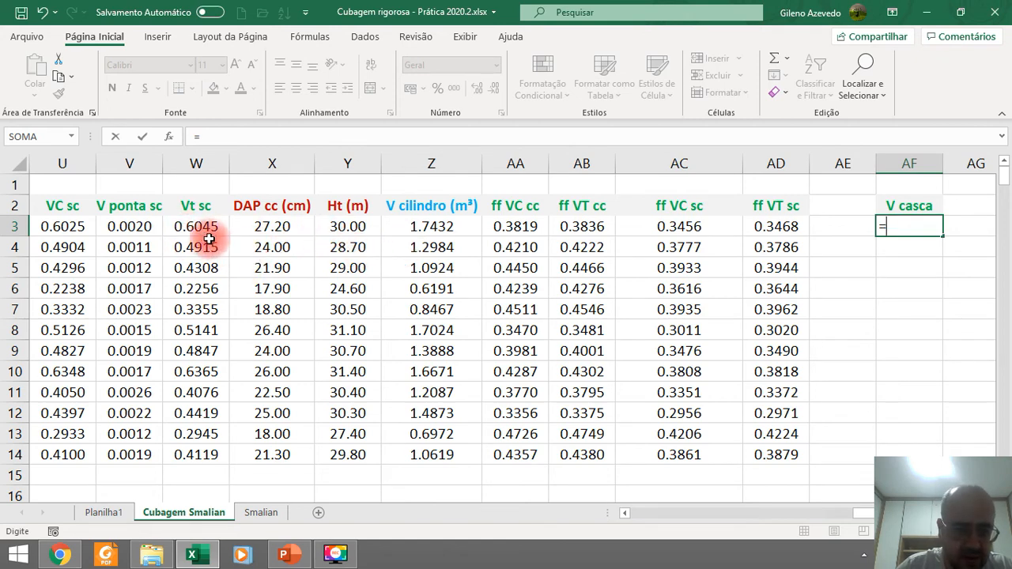
pyautogui.click(624, 515)
pyautogui.click(624, 515)
pyautogui.click(624, 515)
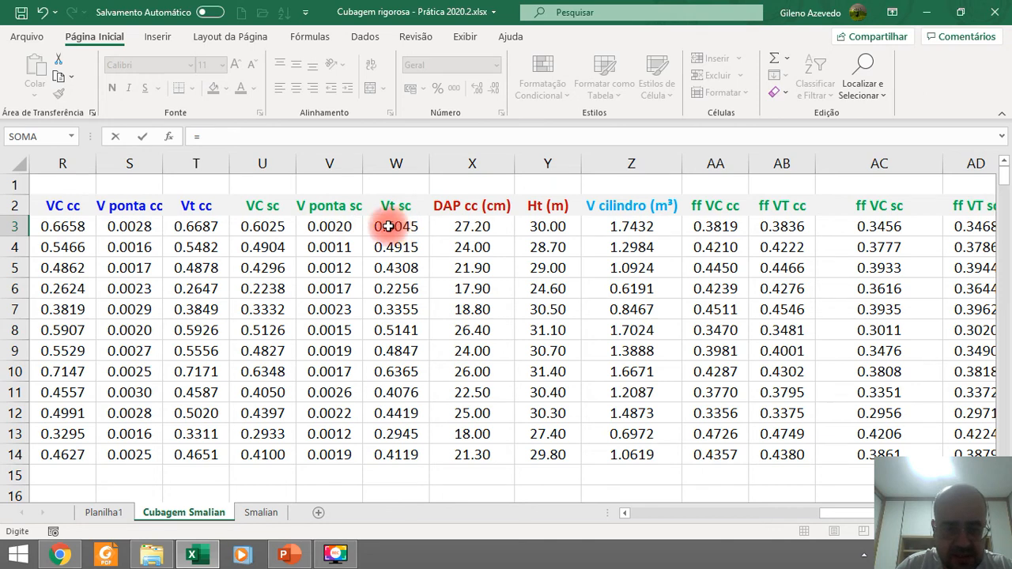
pyautogui.click(194, 227)
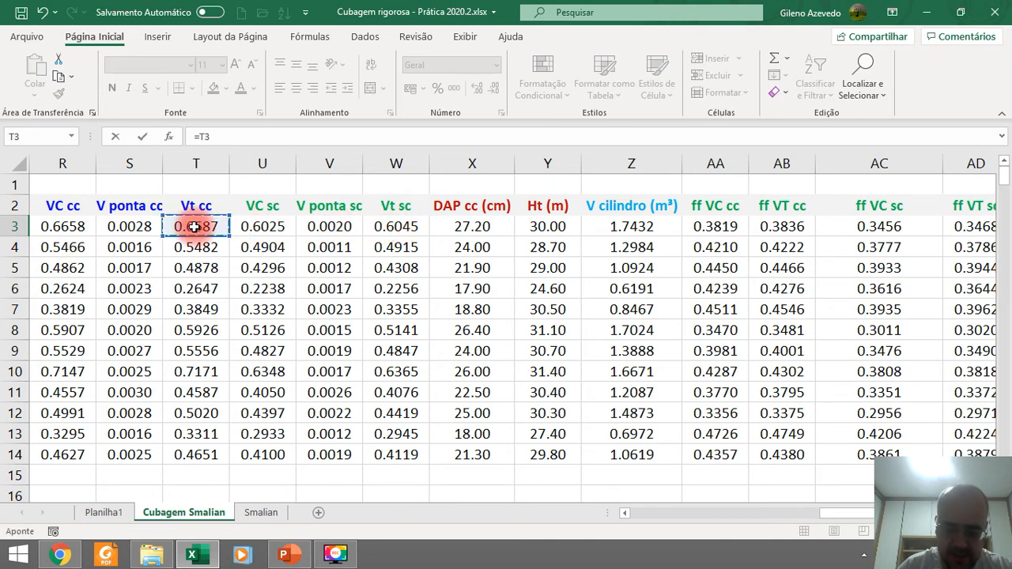
pyautogui.write('-')
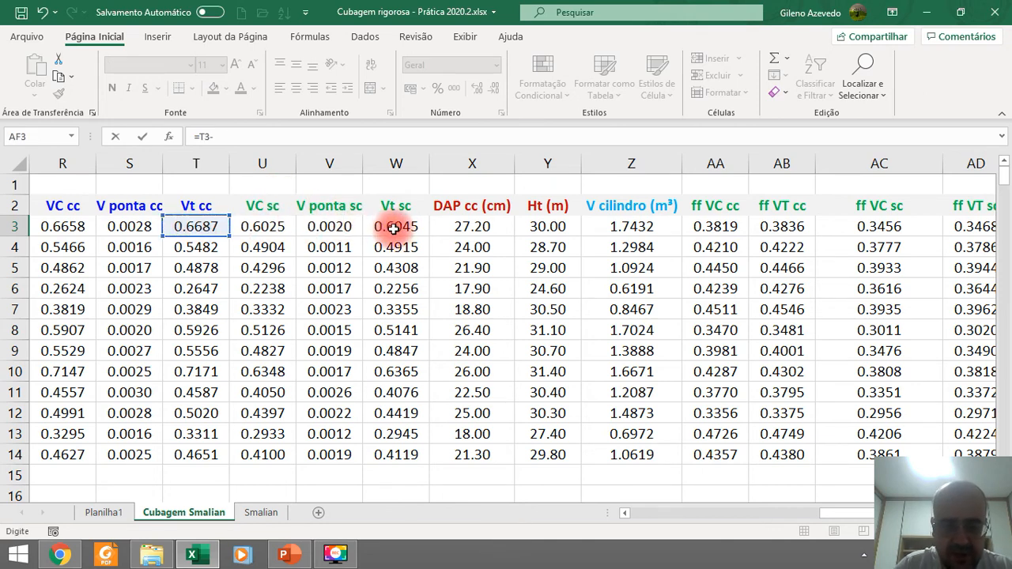
pyautogui.click(393, 228)
pyautogui.press('Return')
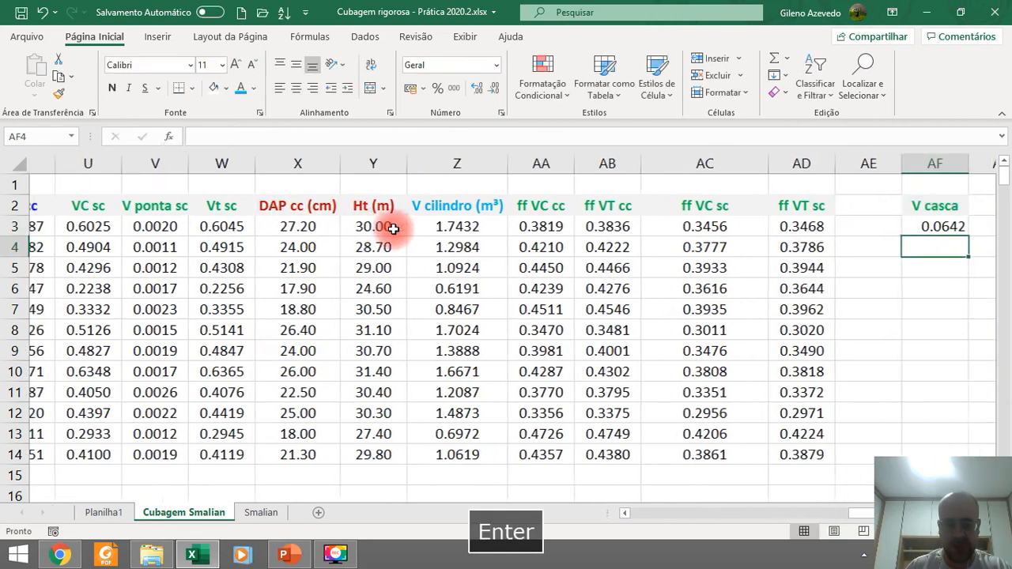
pyautogui.click(914, 230)
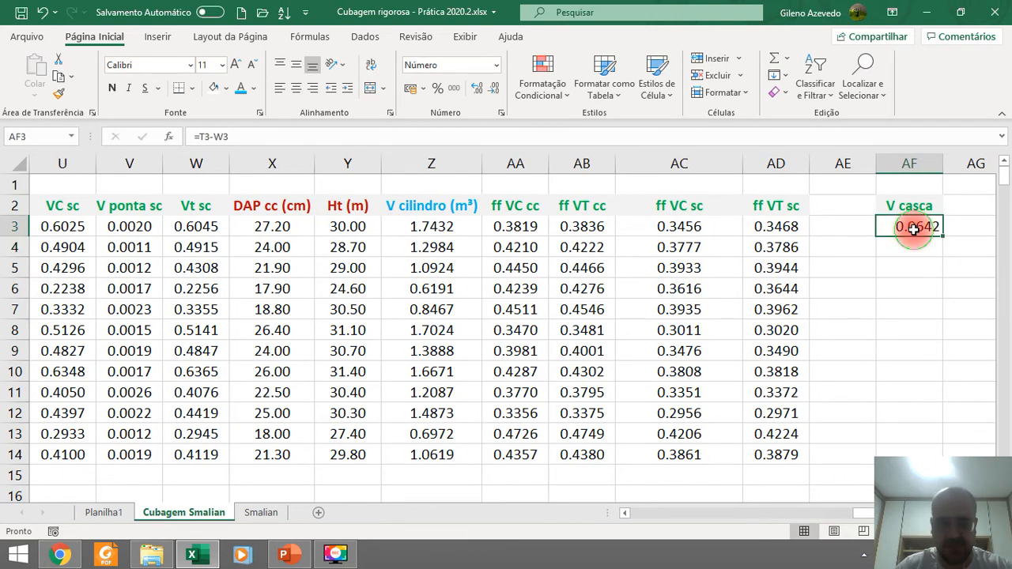
pyautogui.click(297, 89)
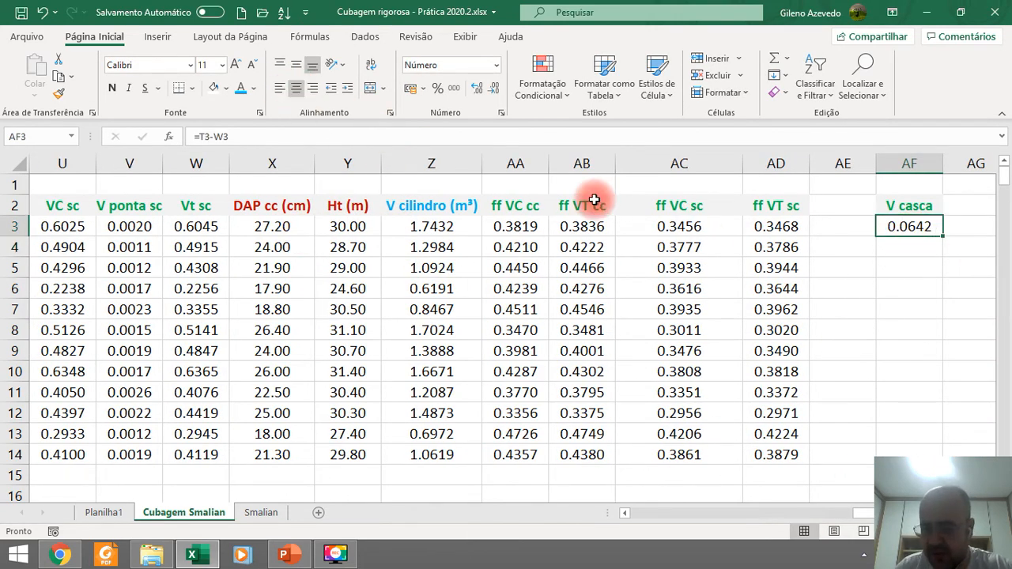
# Step: Check the cells referenced by the AF3 bark volume formula, and fill it down the V casca column to AF14
pyautogui.doubleClick(919, 228)
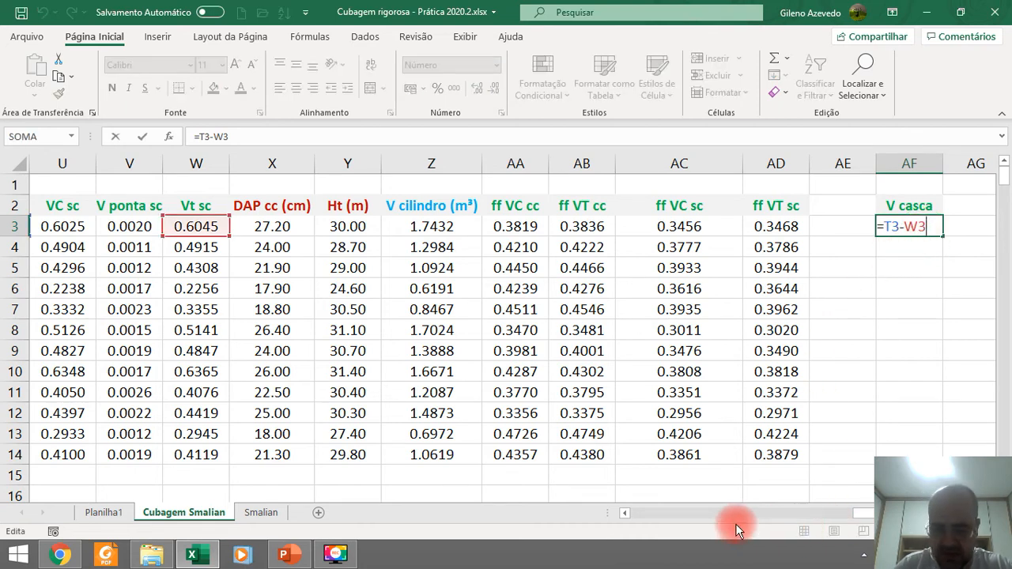
pyautogui.click(625, 513)
pyautogui.click(628, 513)
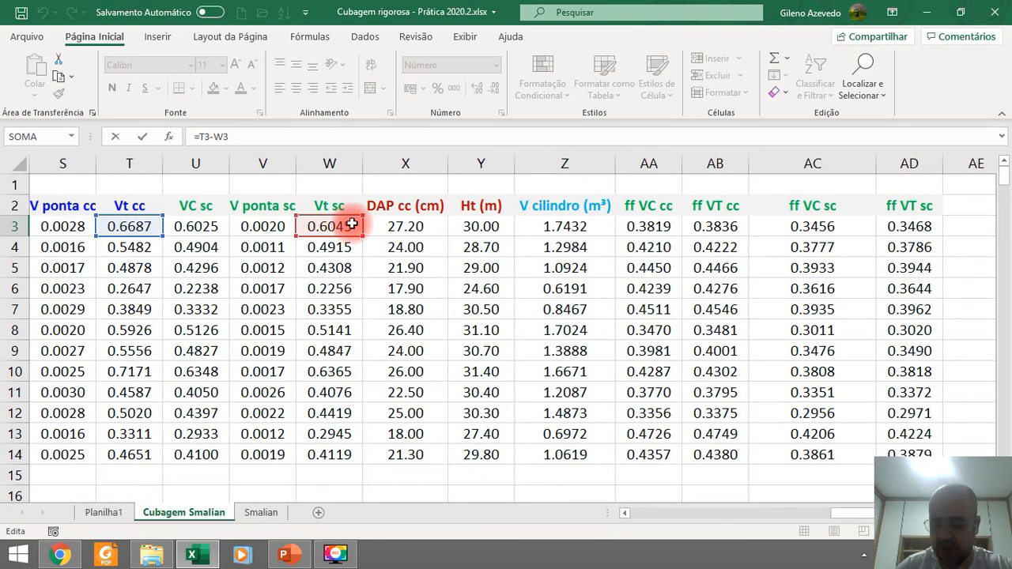
pyautogui.press('Return')
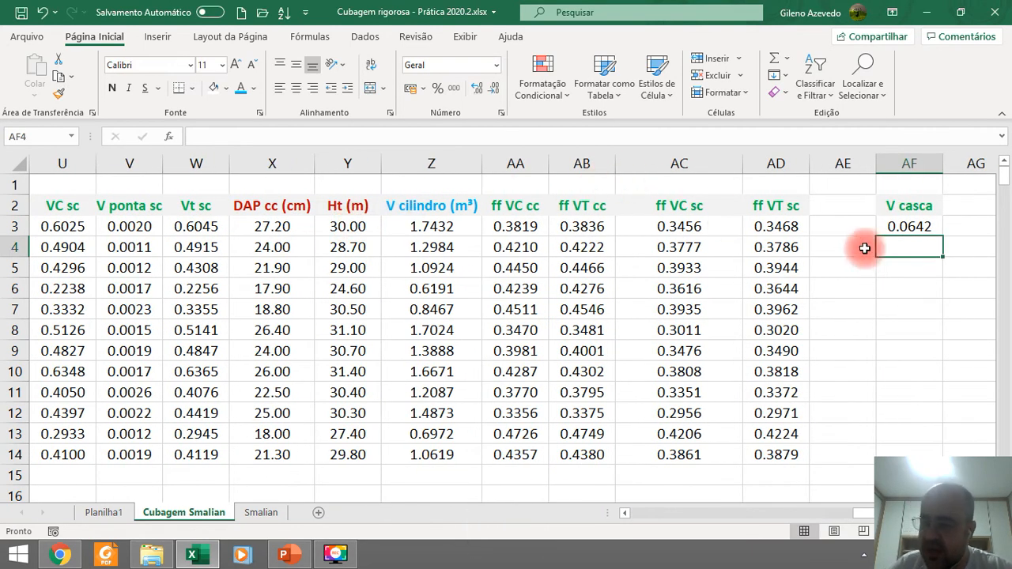
pyautogui.click(904, 228)
pyautogui.moveTo(943, 236); pyautogui.dragTo(934, 457)
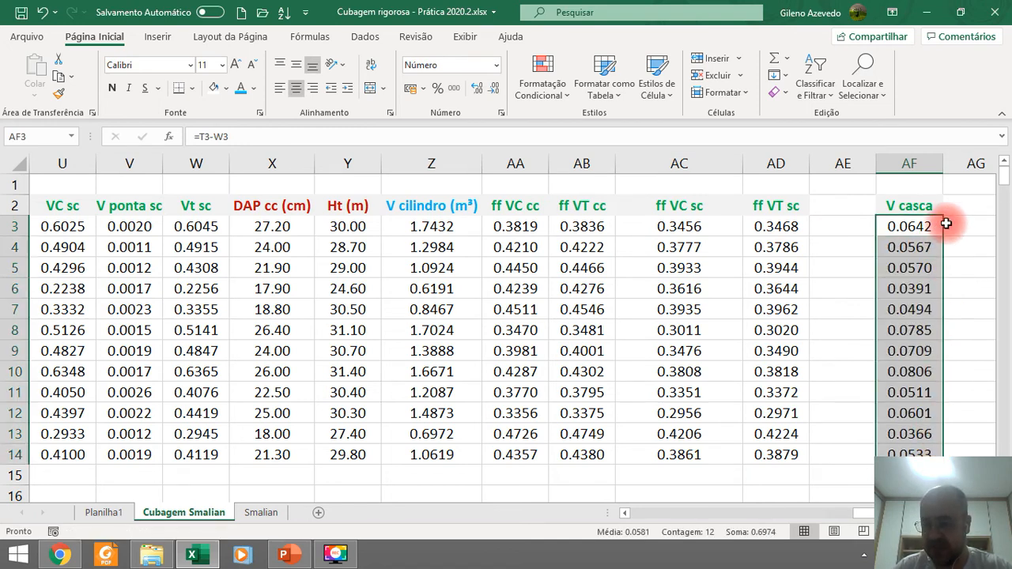
# Step: Enter the heading "ff CASCA" in AG2, beside the V casca column
pyautogui.click(968, 205)
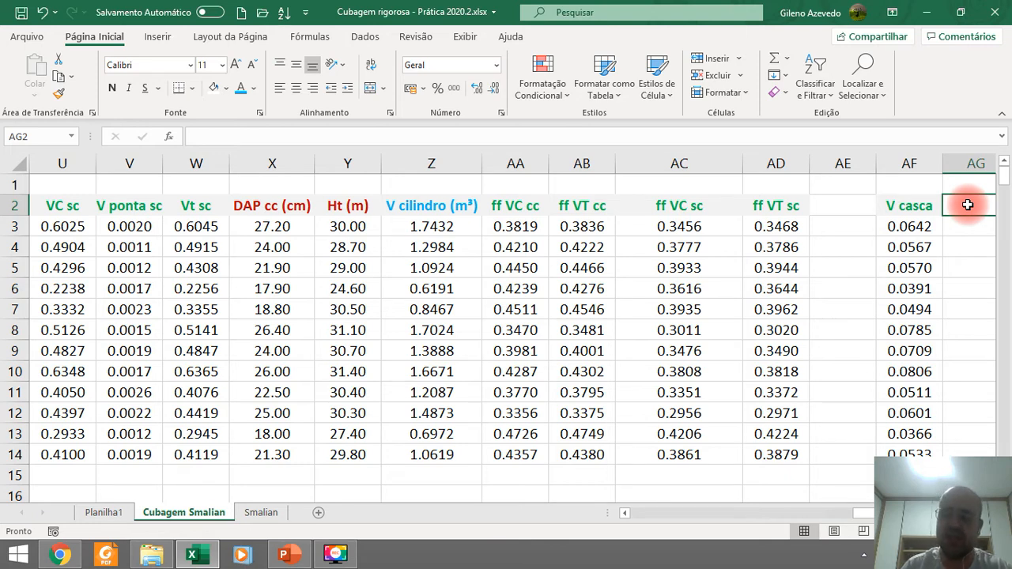
pyautogui.write('ff CASCA')
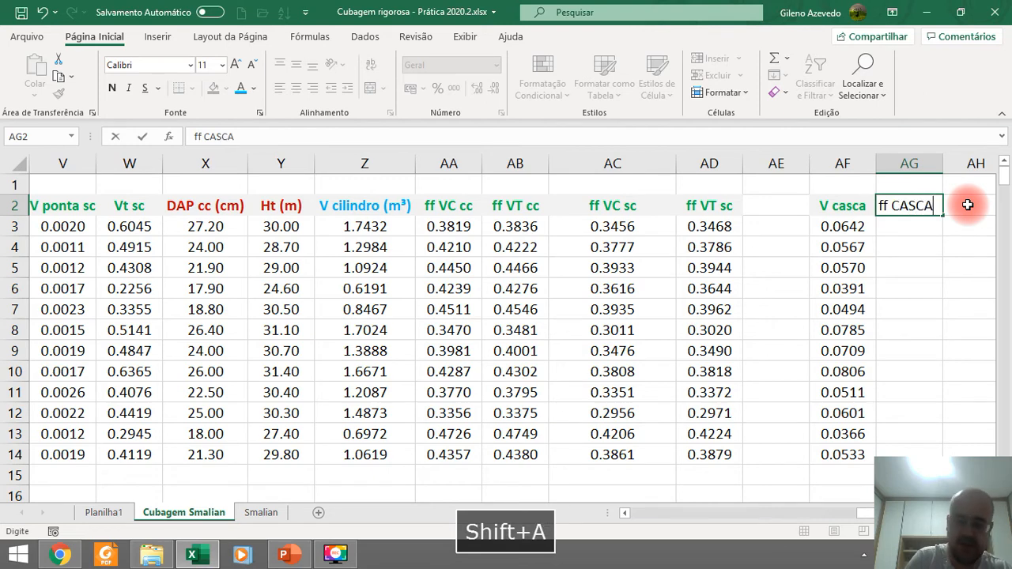
pyautogui.press('Return')
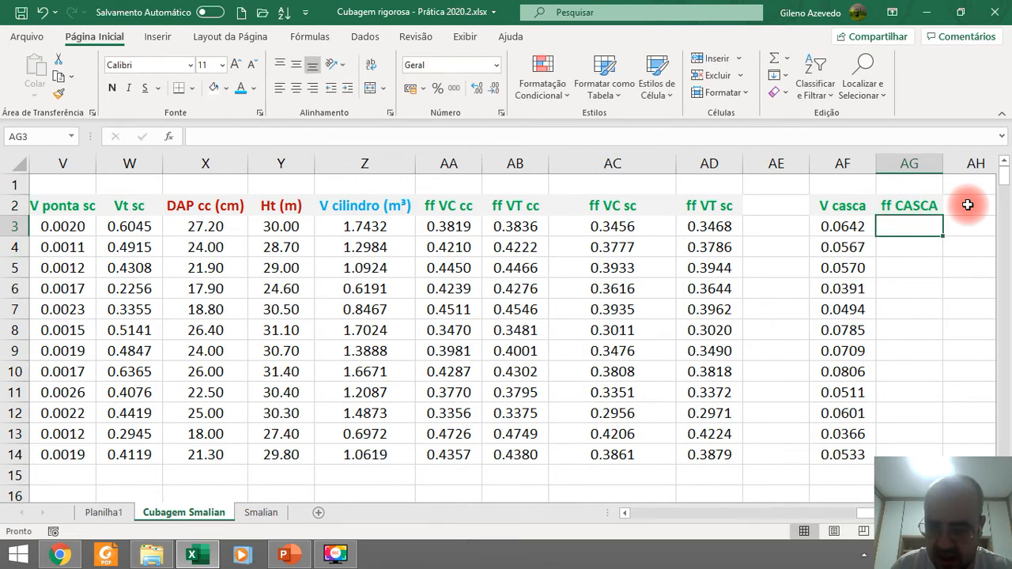
# Step: Calculate the first tree's bark form factor in AG3 as V casca over V cilindro, using =AF3/Z3, and fill it down to AG14
pyautogui.write('=')
pyautogui.click(840, 226)
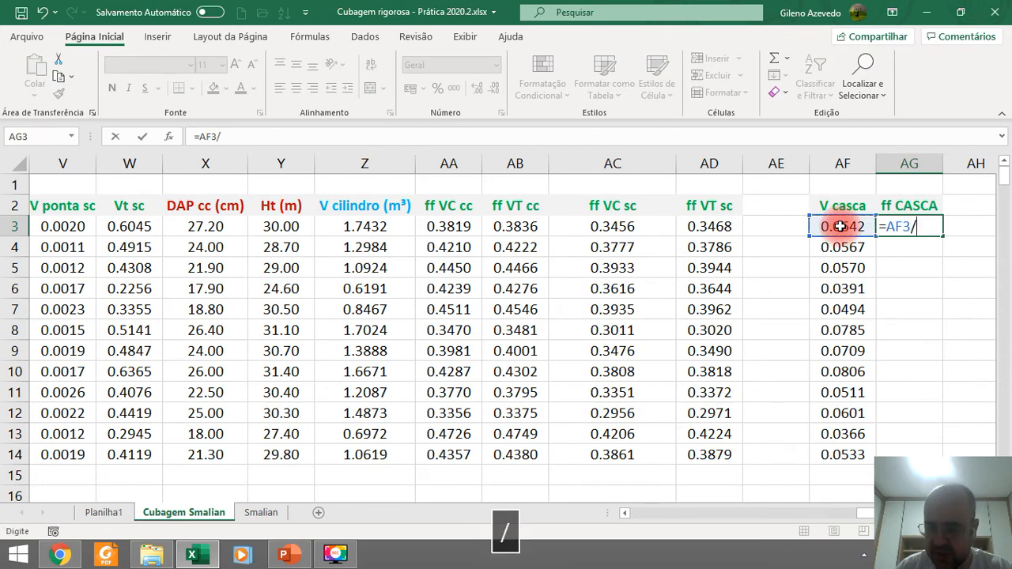
pyautogui.write('/')
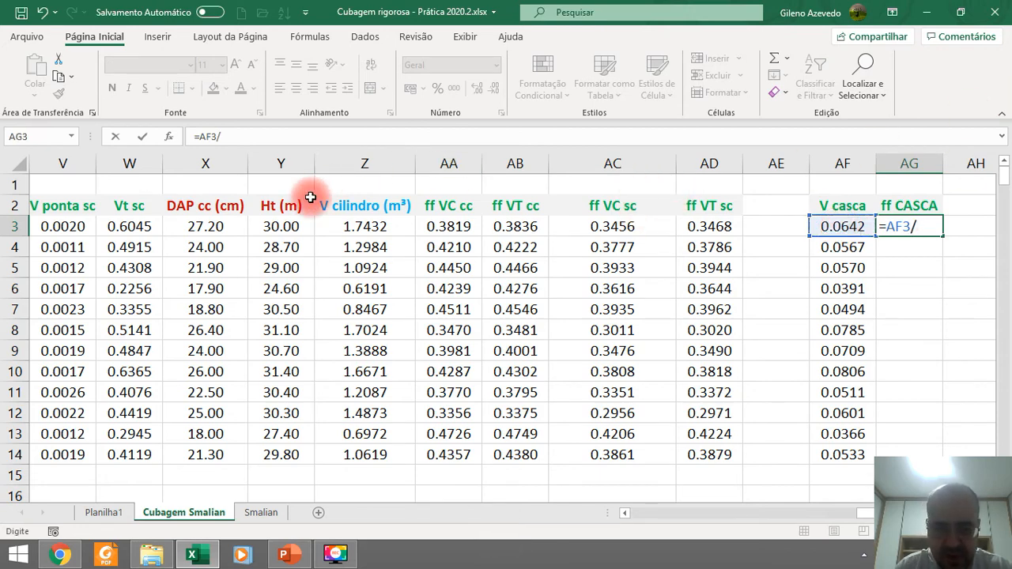
pyautogui.click(374, 226)
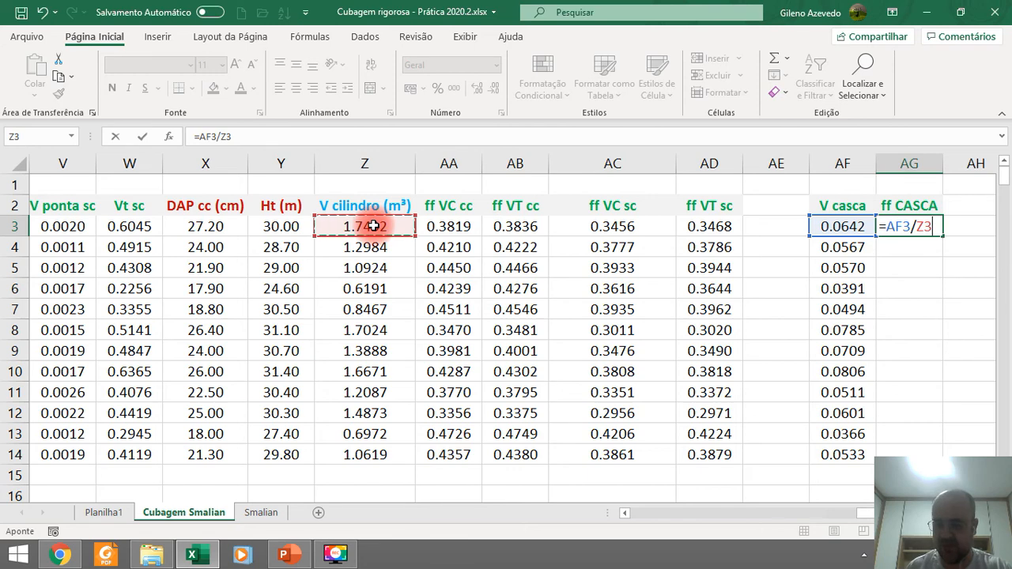
pyautogui.press('Return')
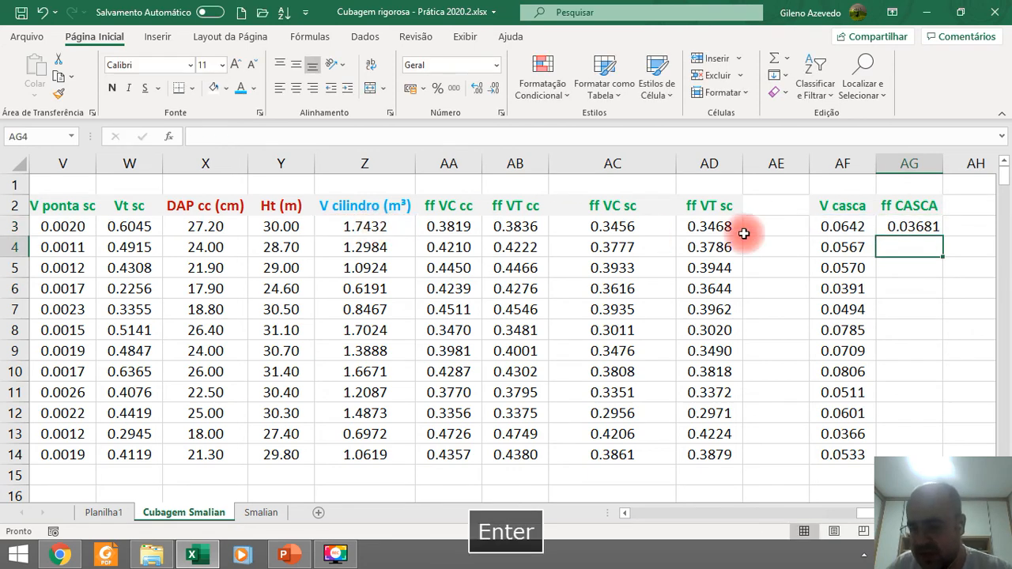
pyautogui.click(910, 231)
pyautogui.moveTo(944, 236); pyautogui.dragTo(959, 454)
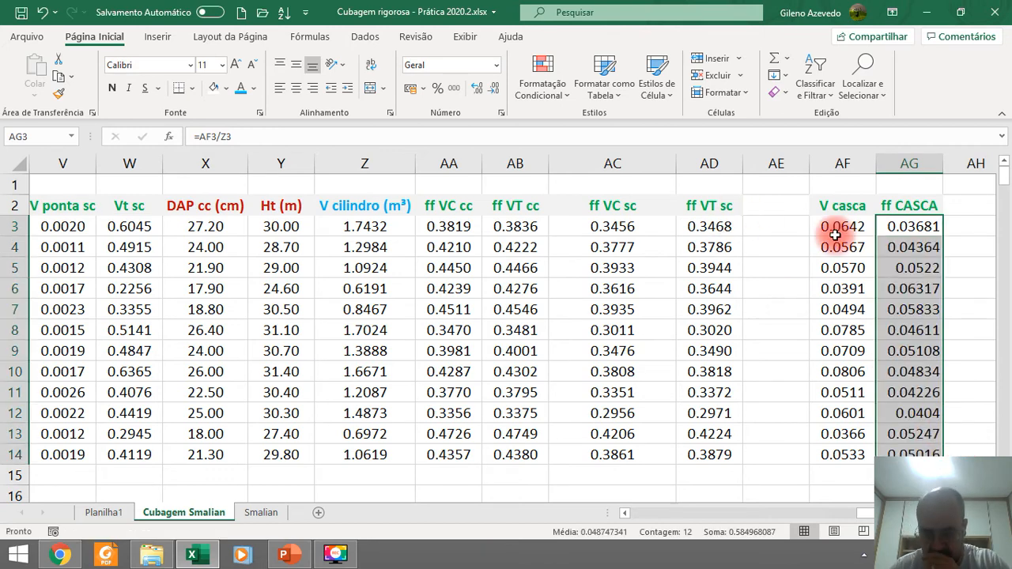
# Step: Format the V casca and ff CASCA values in AF3:AG14 with three decimal places and centre them
pyautogui.moveTo(834, 229); pyautogui.dragTo(902, 455)
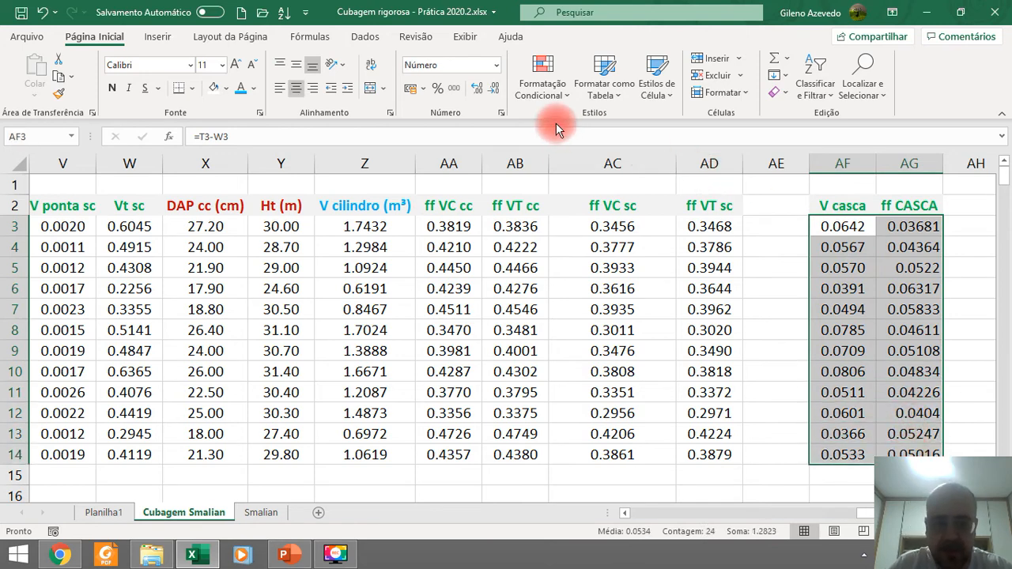
pyautogui.click(494, 89)
pyautogui.click(495, 88)
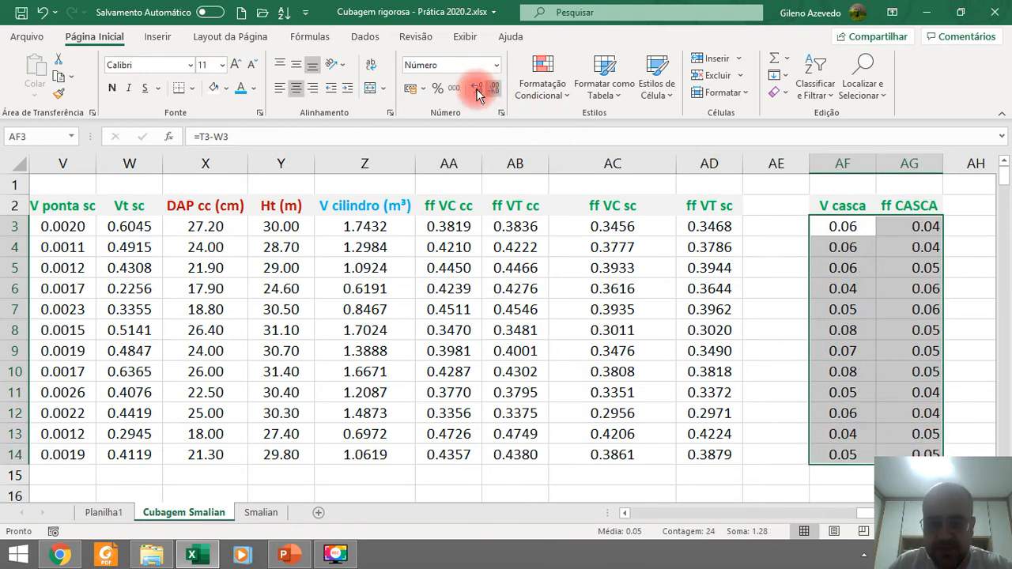
pyautogui.click(479, 89)
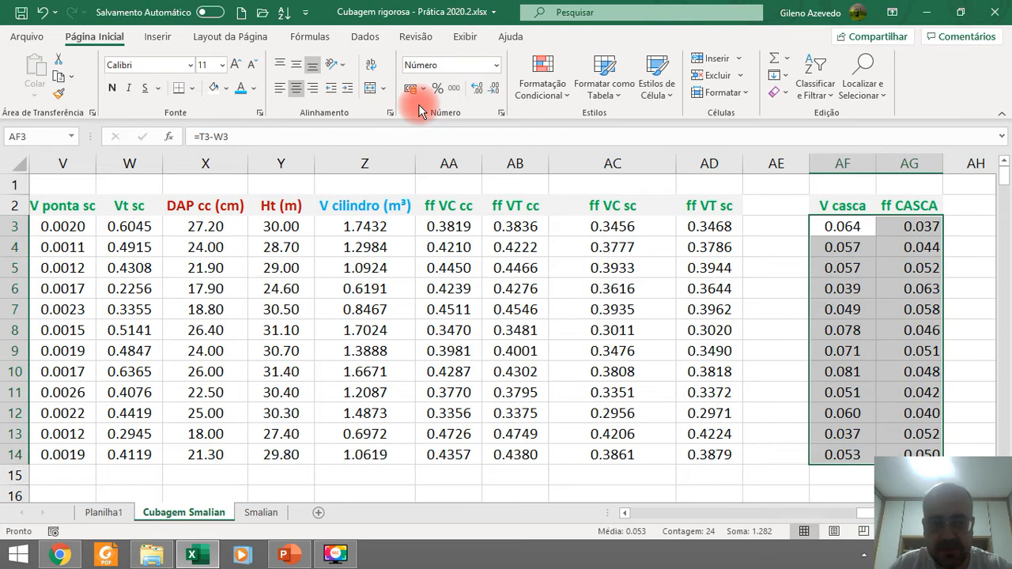
pyautogui.click(296, 89)
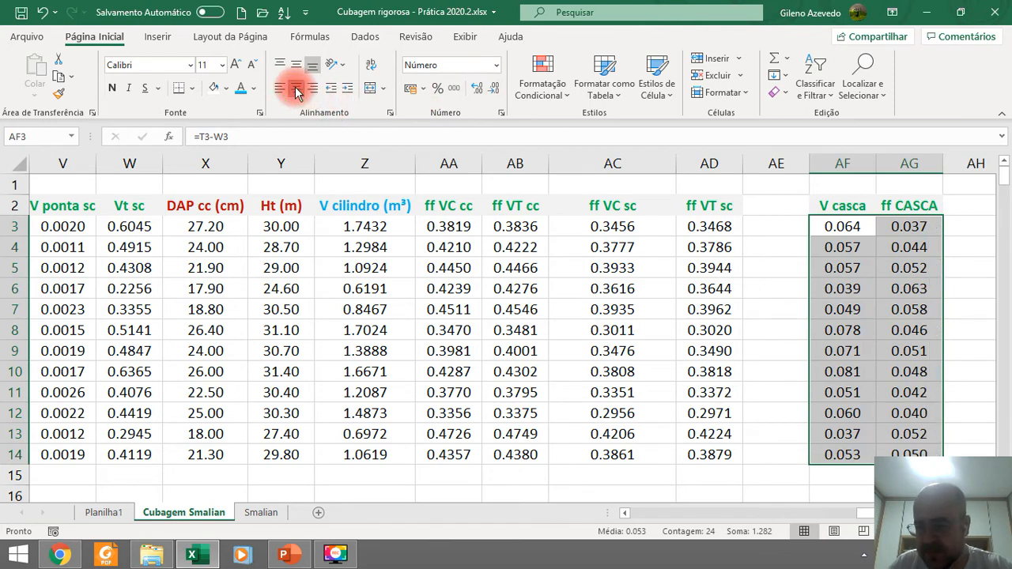
# Step: Average the ff CASCA values in AG17 by copying the average formula from AD17
pyautogui.click(927, 311)
pyautogui.moveTo(923, 227); pyautogui.dragTo(930, 452)
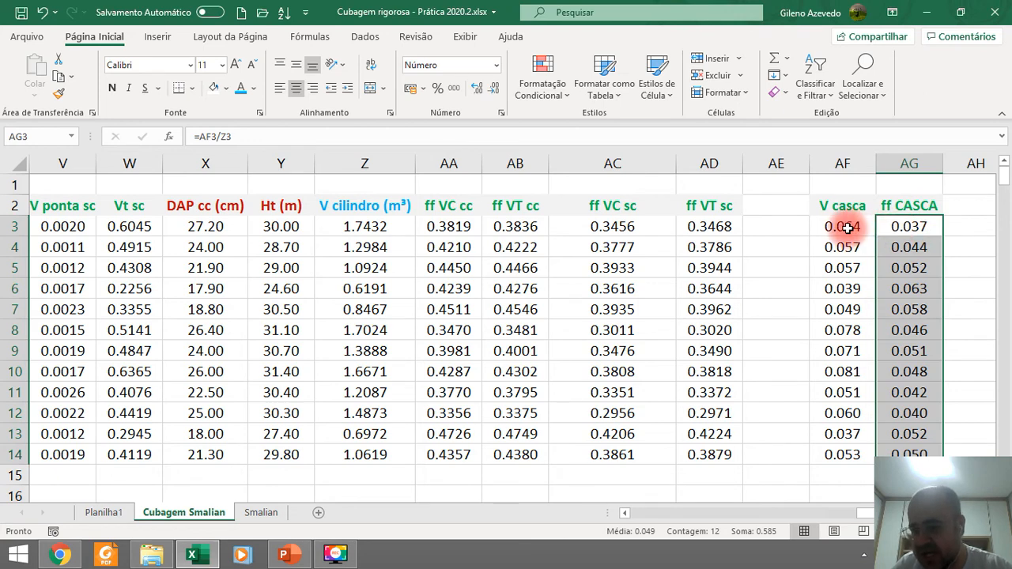
pyautogui.scroll(-2, 843, 230)
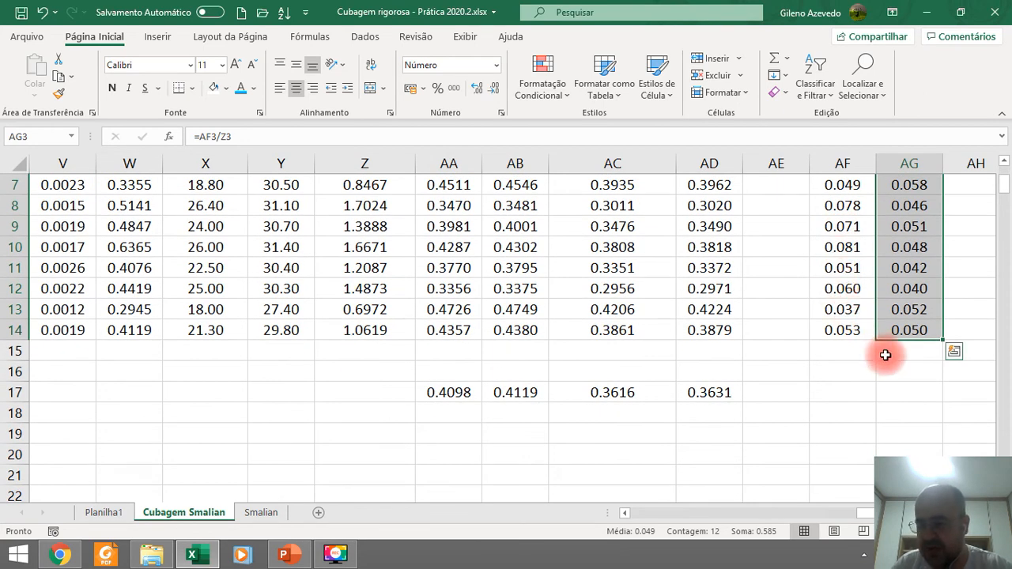
pyautogui.click(710, 397)
pyautogui.hotkey('ctrl', 'c')
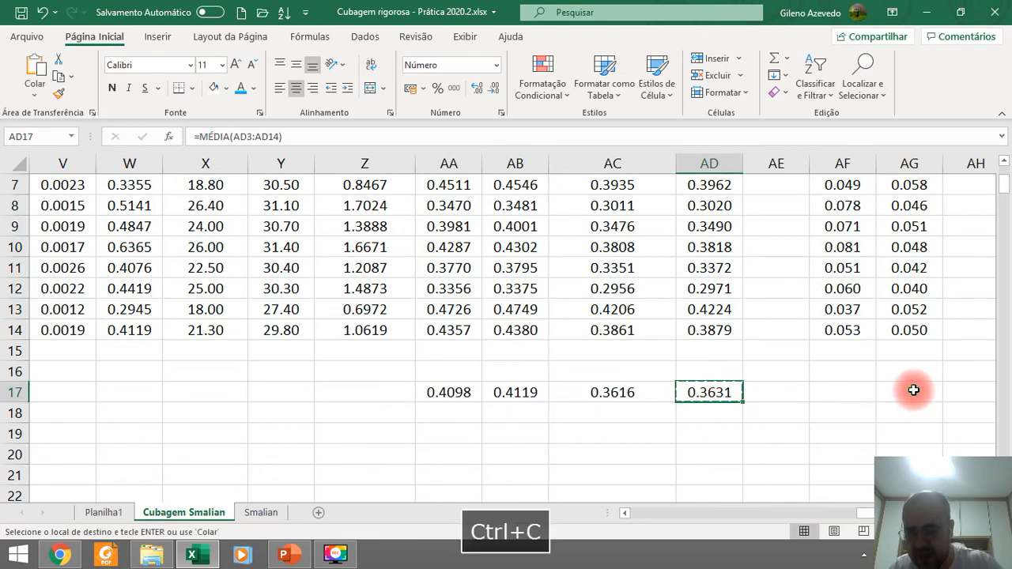
pyautogui.click(914, 395)
pyautogui.hotkey('ctrl', 'v')
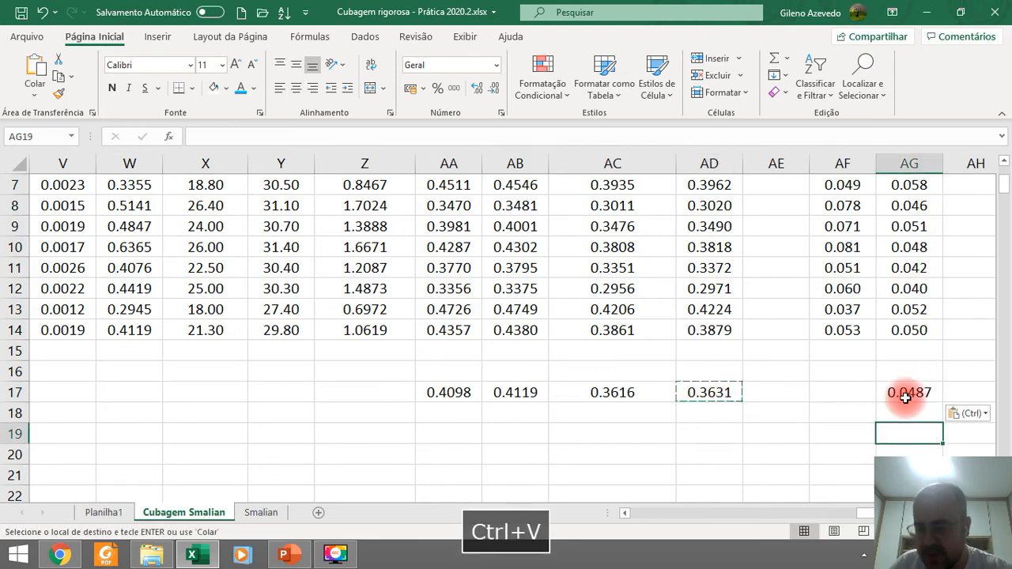
# Step: Check the range averaged in AG17 against the values and heading of the ff CASCA column
pyautogui.click(906, 433)
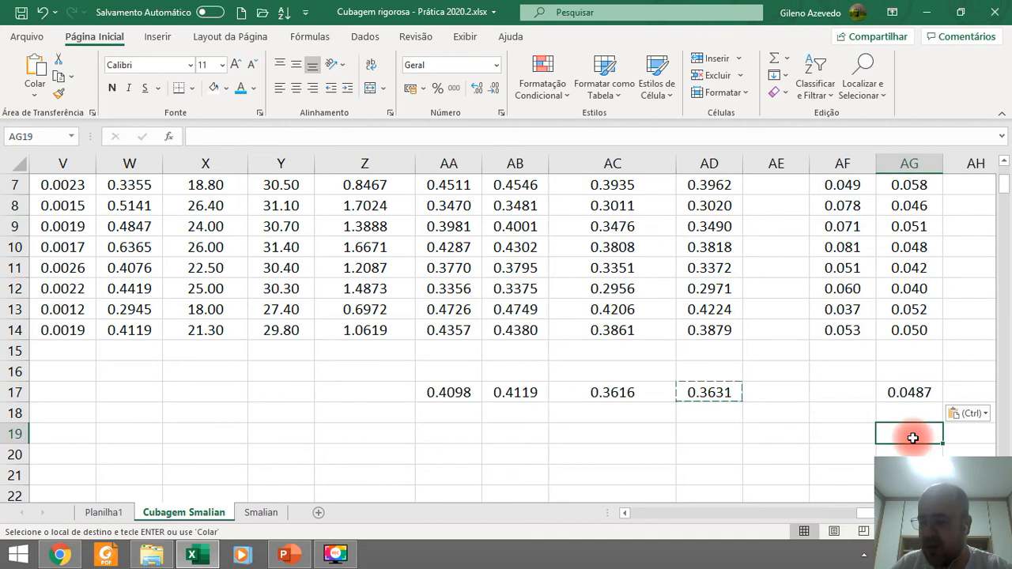
pyautogui.click(911, 392)
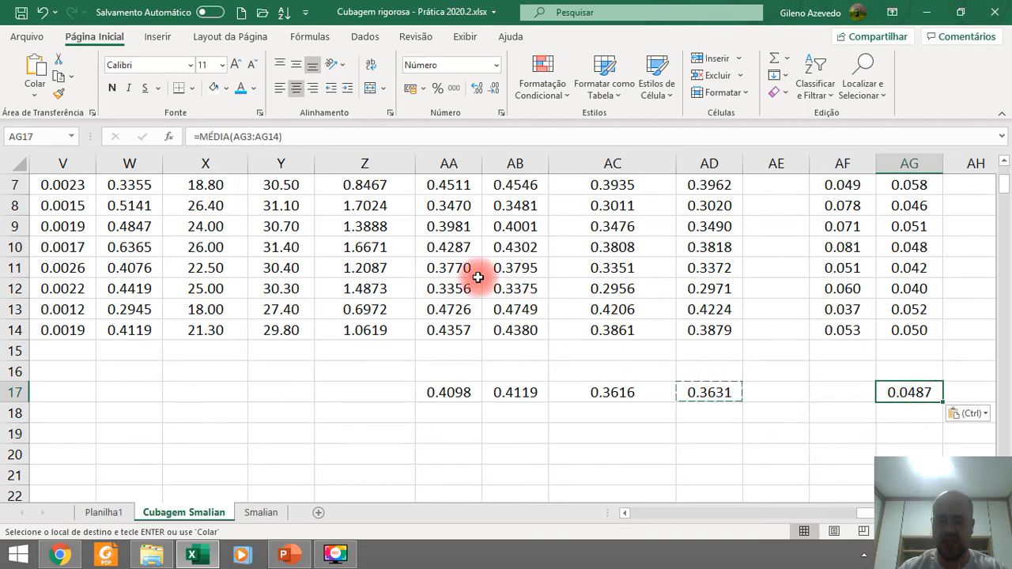
pyautogui.scroll(2, 406, 256)
pyautogui.scroll(-2, 843, 294)
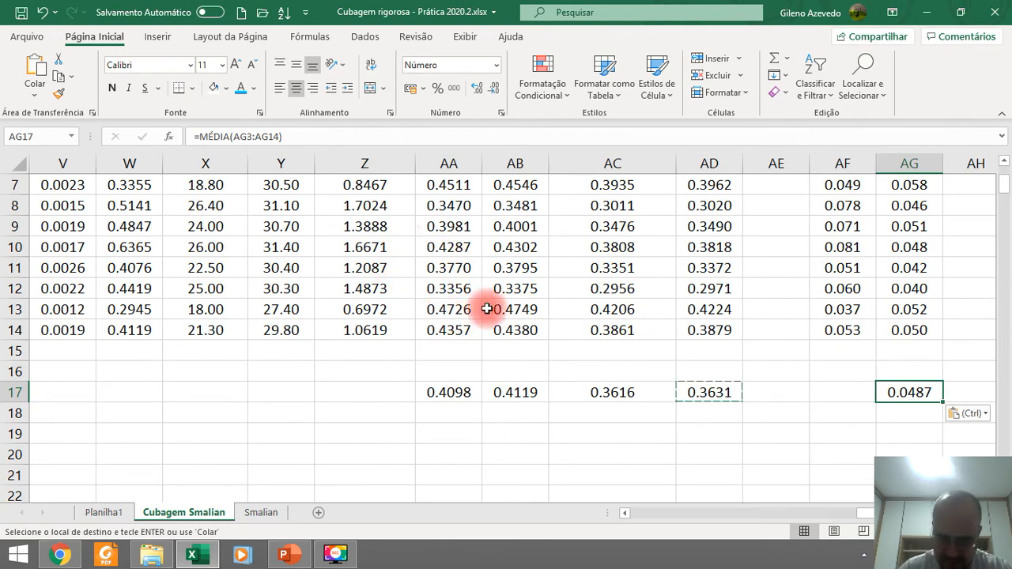
pyautogui.click(909, 415)
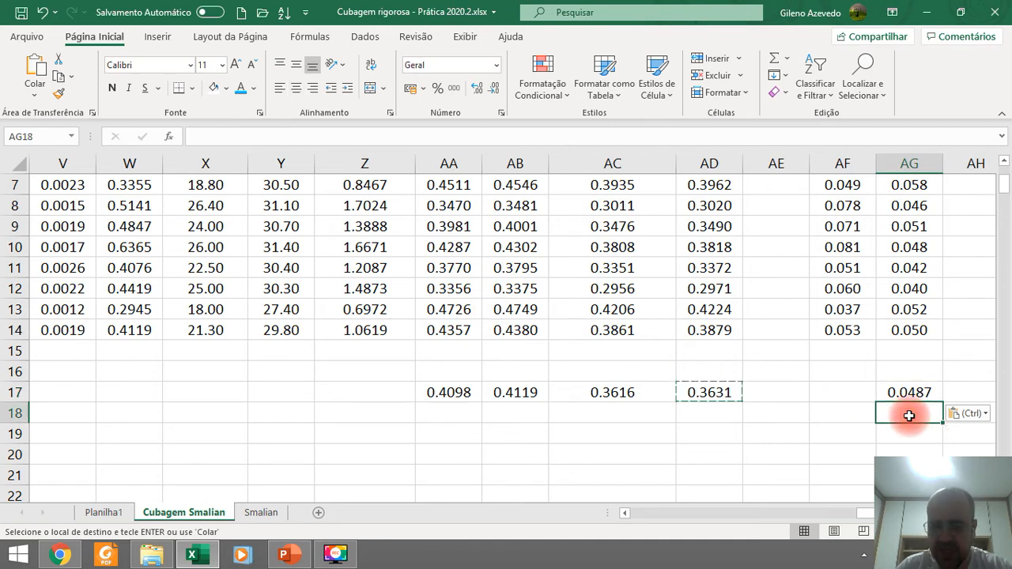
pyautogui.click(904, 393)
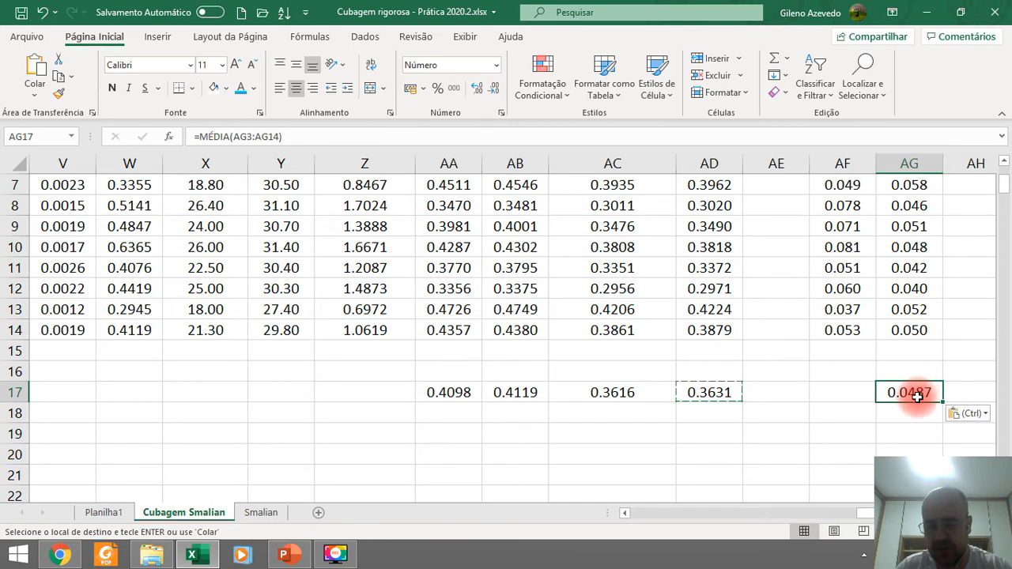
pyautogui.scroll(2, 919, 397)
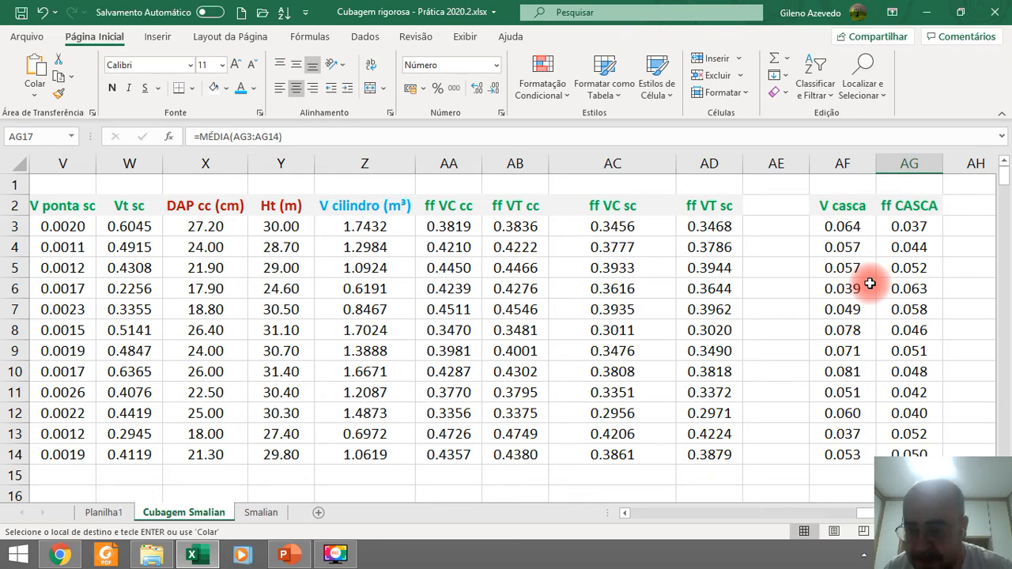
# Step: Review the bark volume formula in AF3, the bark form factor formulas in AG3 and AG14, and the average in AG17
pyautogui.click(844, 227)
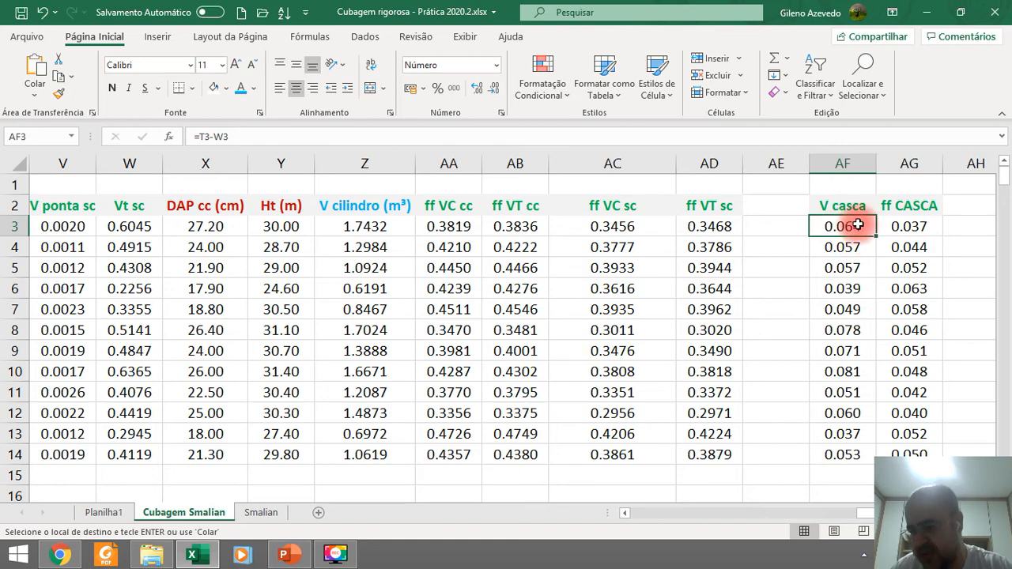
pyautogui.scroll(-2, 906, 233)
pyautogui.scroll(2, 909, 236)
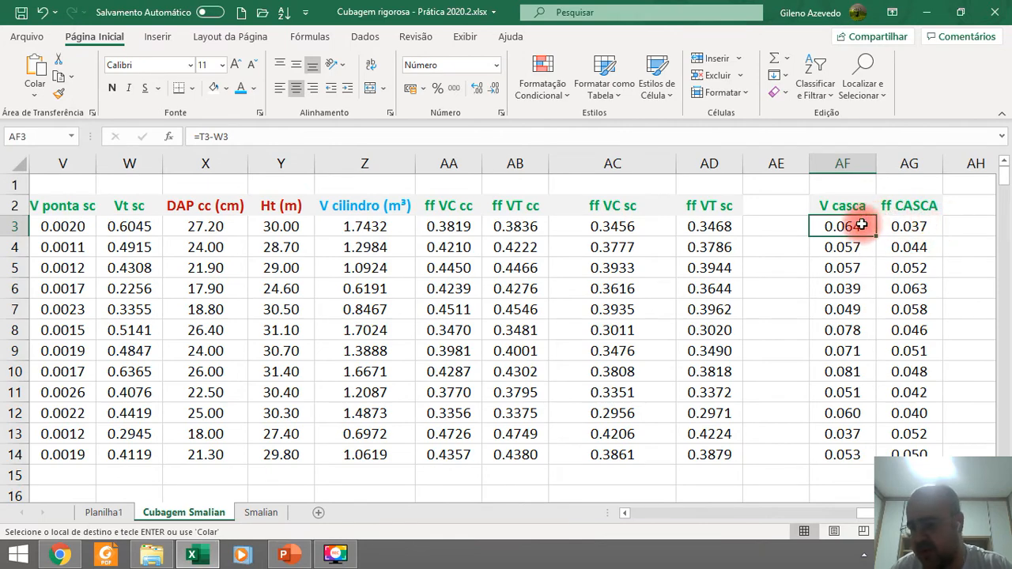
pyautogui.click(911, 228)
pyautogui.scroll(-2, 870, 316)
pyautogui.click(915, 329)
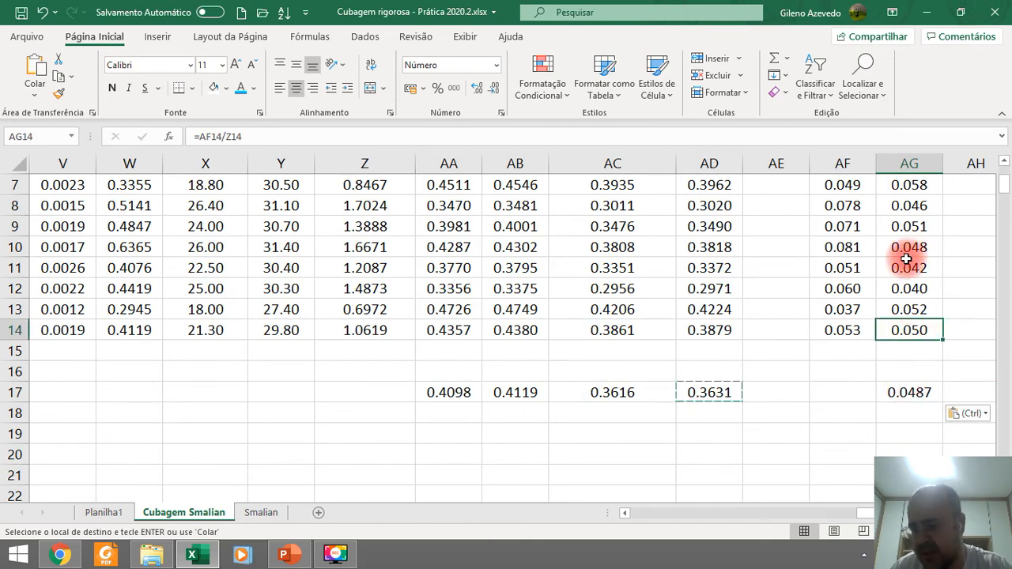
pyautogui.click(909, 392)
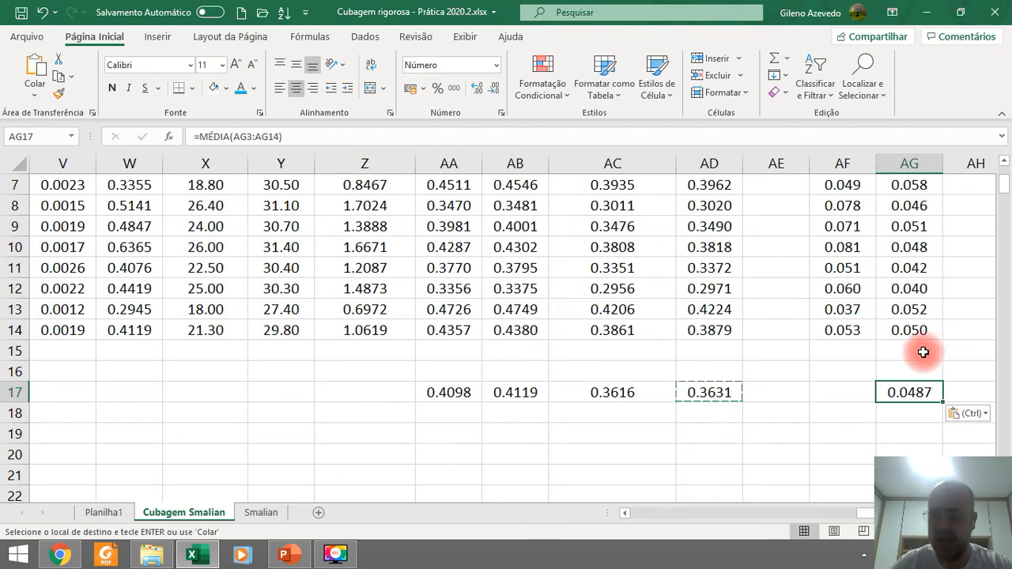
pyautogui.scroll(2, 802, 295)
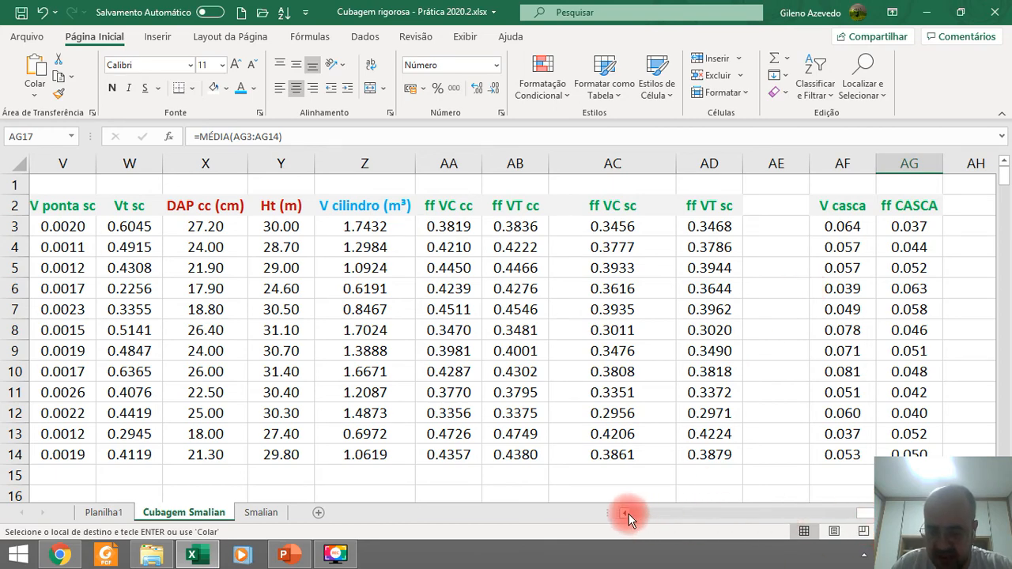
# Step: Fit the width of column AC to its ff VC sc contents
pyautogui.hscroll(-2, 627, 517)
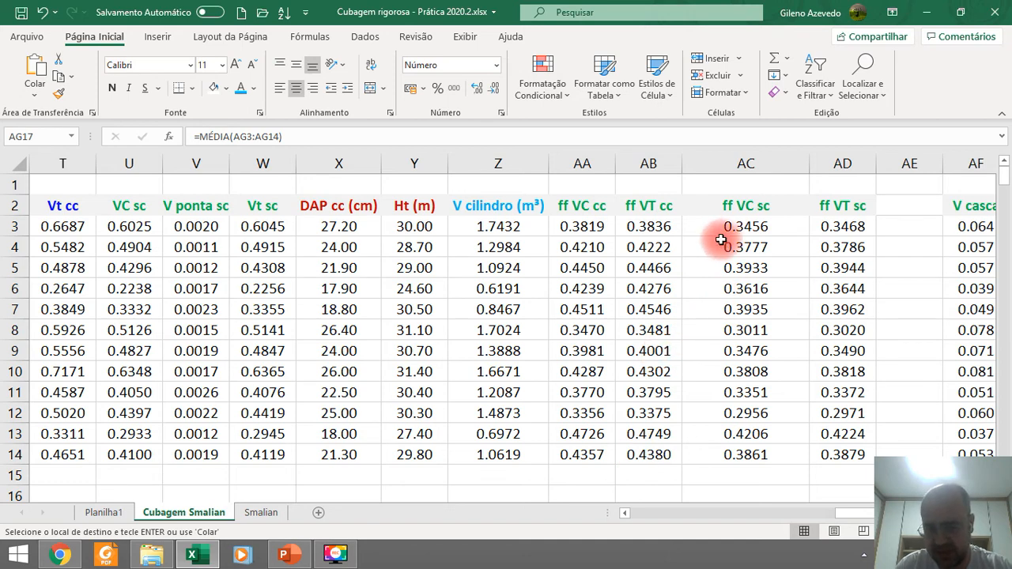
pyautogui.click(708, 228)
pyautogui.doubleClick(809, 162)
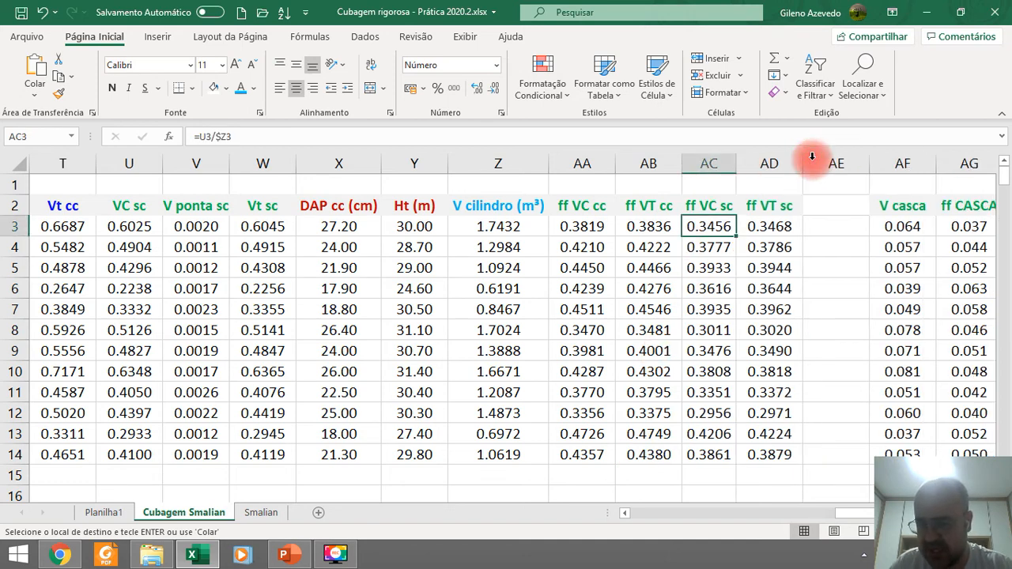
pyautogui.click(827, 230)
# Step: Label the row 17 averages by entering "Fatores de form amédio" in AA16
pyautogui.click(923, 305)
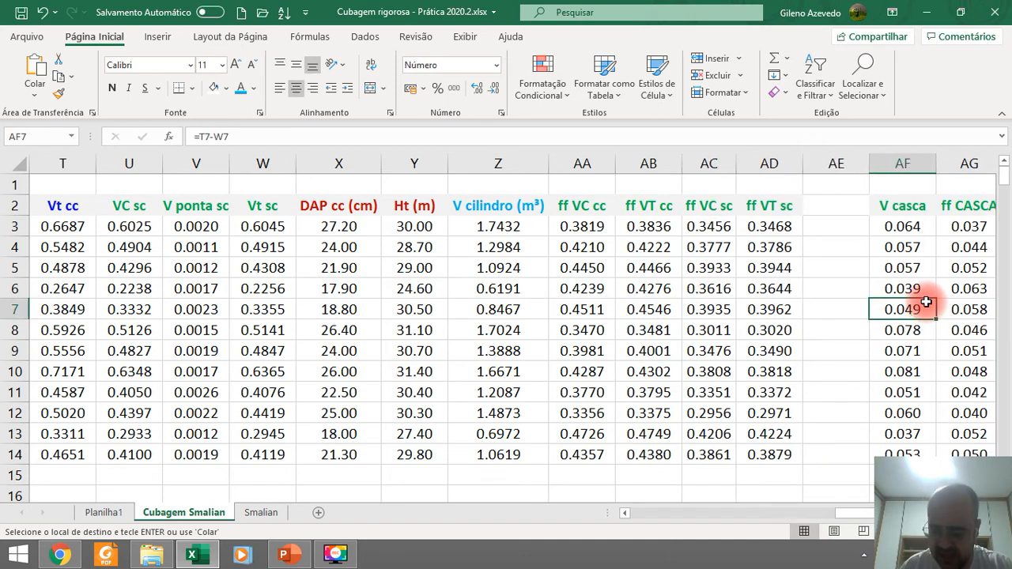
pyautogui.press('Down')
pyautogui.press('Down')
pyautogui.press('Down')
pyautogui.press('Down')
pyautogui.press('Down')
pyautogui.press('Down')
pyautogui.press('Down')
pyautogui.press('Down')
pyautogui.press('Down')
pyautogui.press('Down')
pyautogui.press('Down')
pyautogui.press('Down')
pyautogui.press('Down')
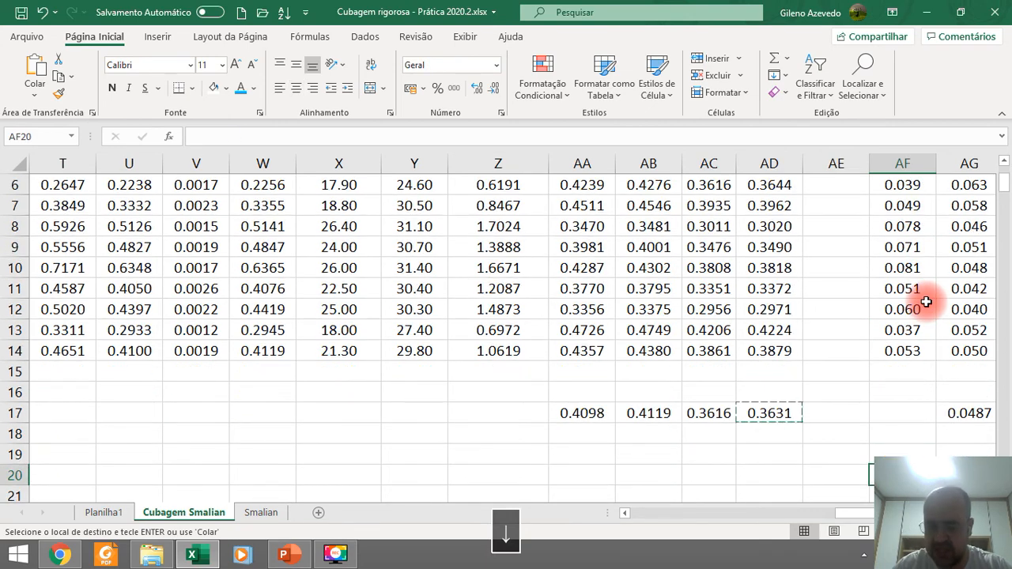
pyautogui.scroll(2, 881, 312)
pyautogui.scroll(-4, 705, 388)
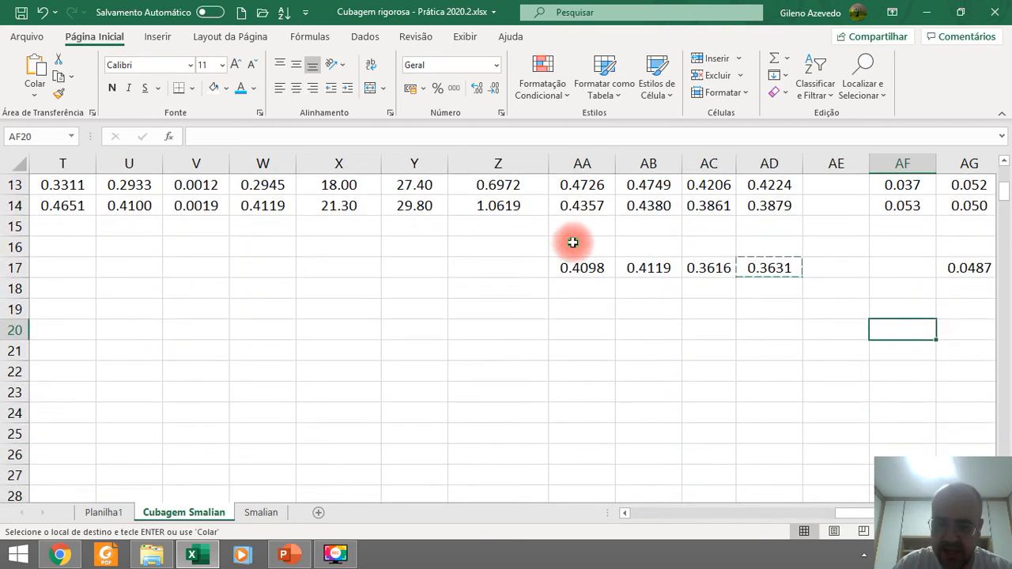
pyautogui.click(585, 246)
pyautogui.write('Fatores de for')
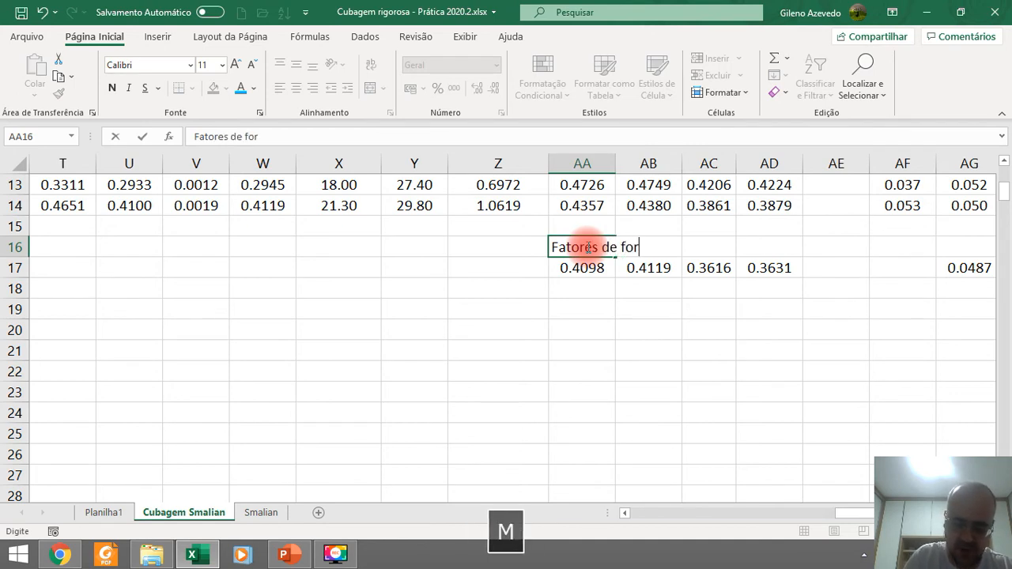
pyautogui.write('io')
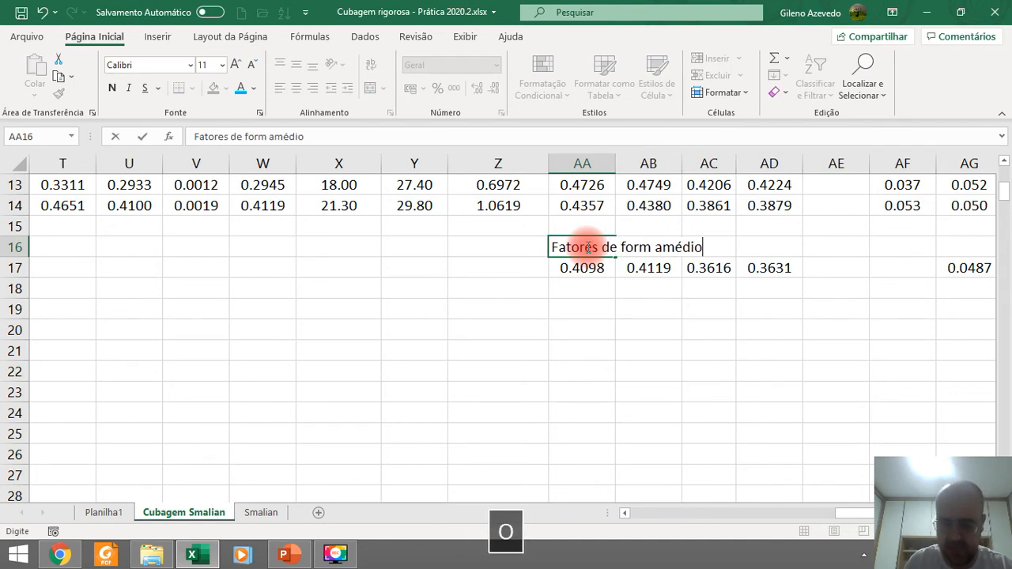
pyautogui.press('Return')
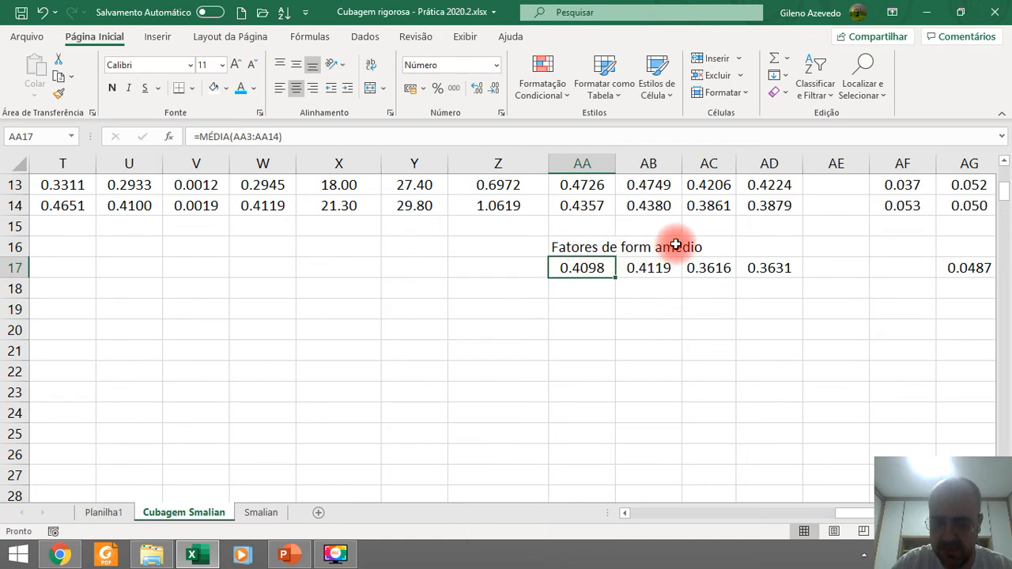
# Step: Correct the label in AA16 to read "Fatores de forma médio"
pyautogui.click(674, 245)
pyautogui.doubleClick(667, 247)
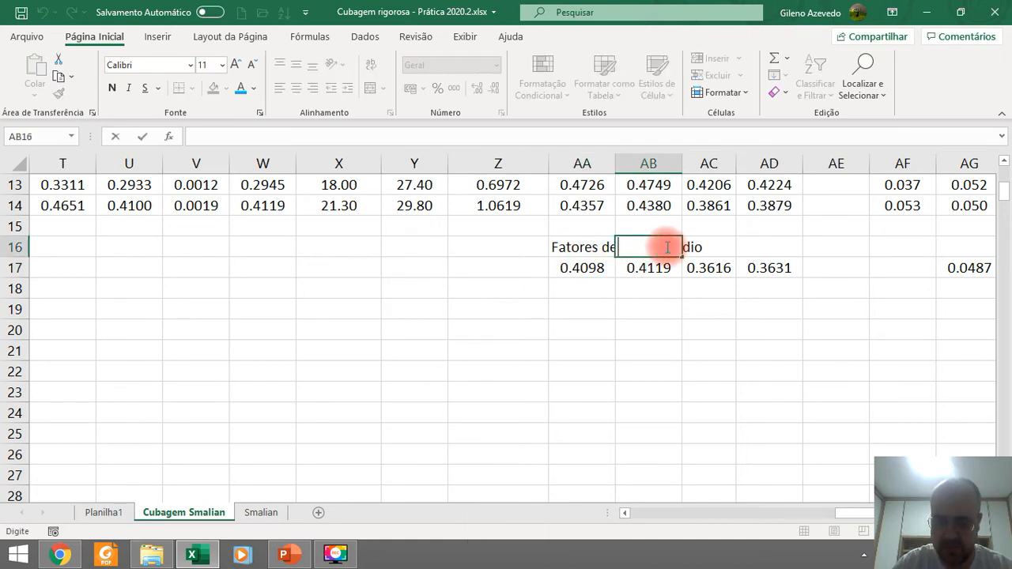
pyautogui.click(581, 248)
pyautogui.doubleClick(655, 247)
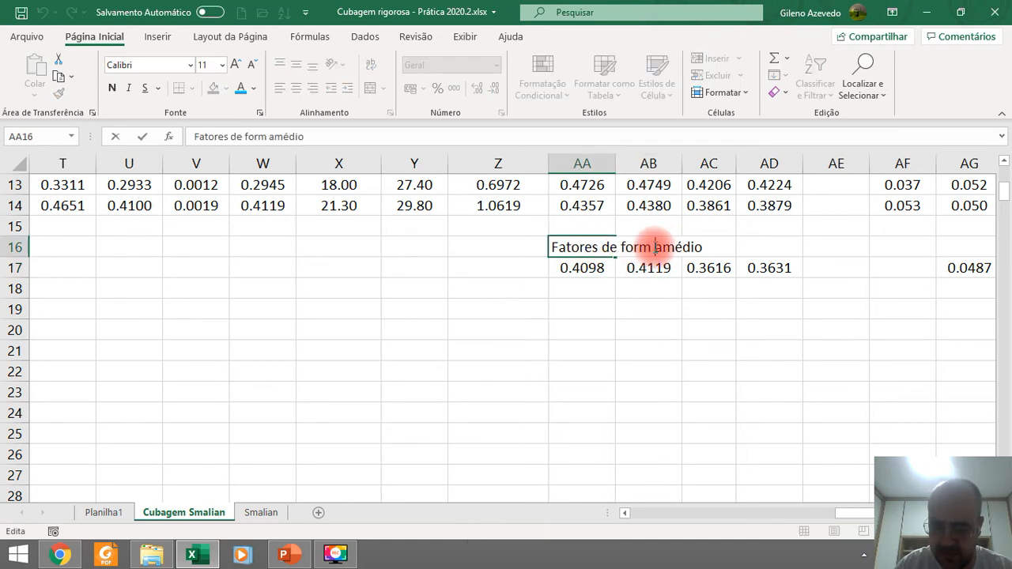
pyautogui.press('BackSpace')
pyautogui.press('Right')
pyautogui.press('Return')
pyautogui.click(639, 309)
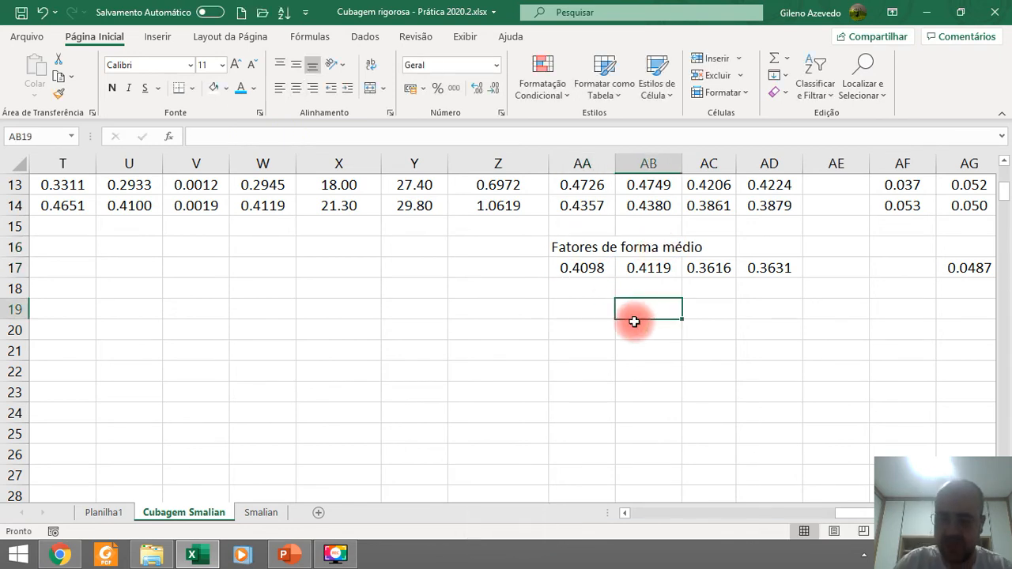
# Step: Enter the note "Não podemps generalizar" in AA19, beneath the average form factors
pyautogui.moveTo(576, 265); pyautogui.dragTo(784, 269)
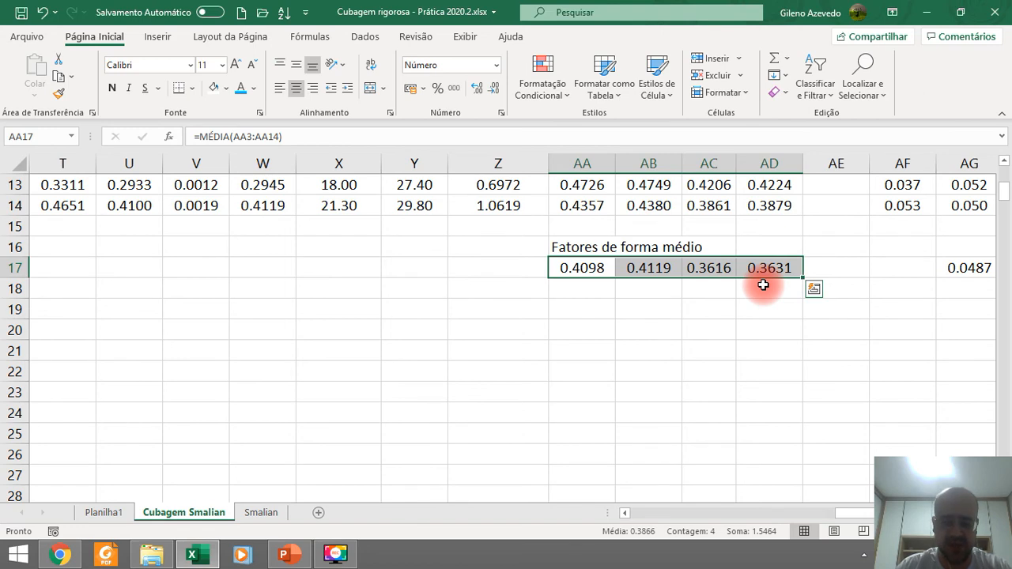
pyautogui.click(586, 314)
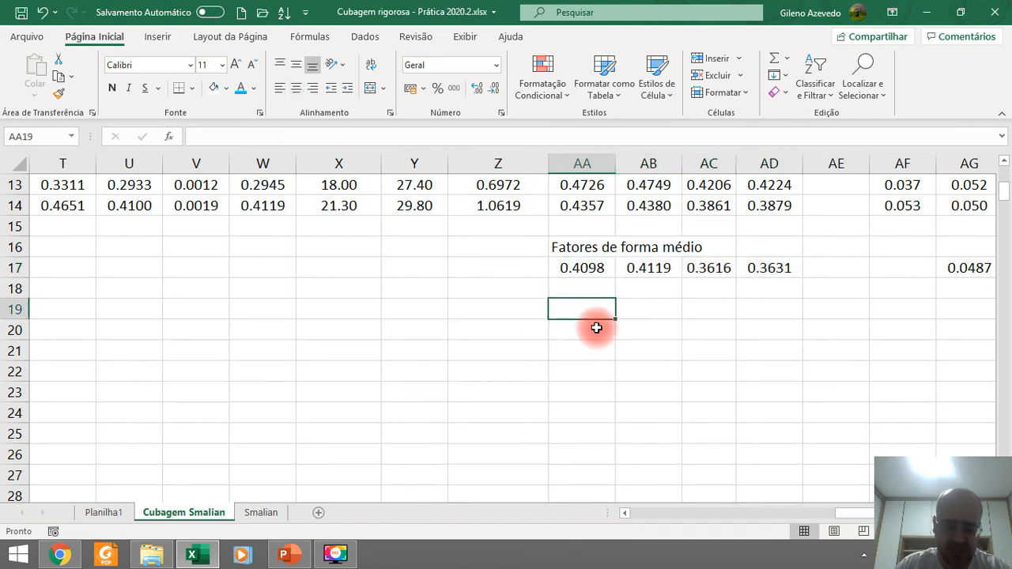
pyautogui.write('Nãp')
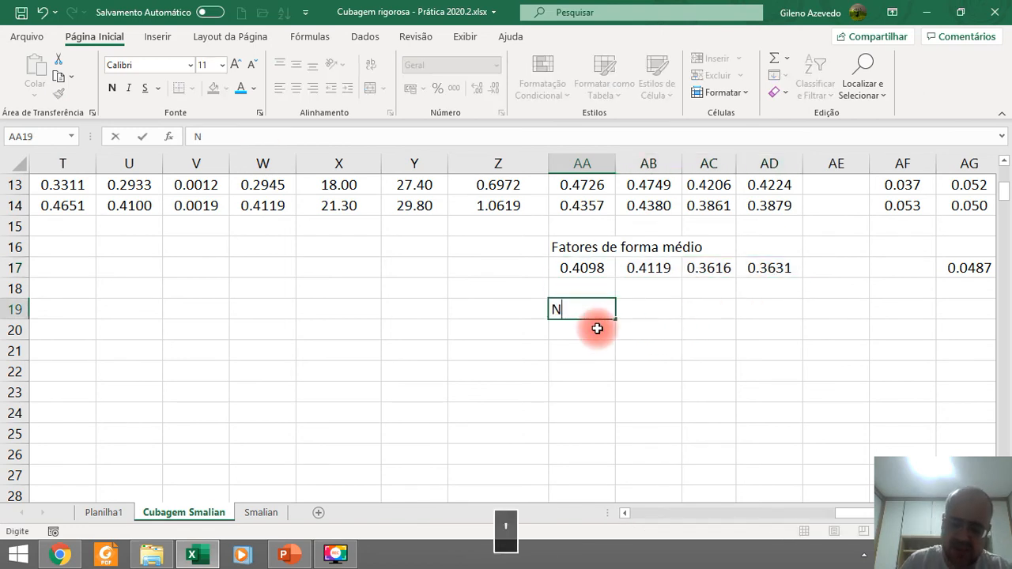
pyautogui.press('BackSpace')
pyautogui.write('p')
pyautogui.press('BackSpace')
pyautogui.press('BackSpace')
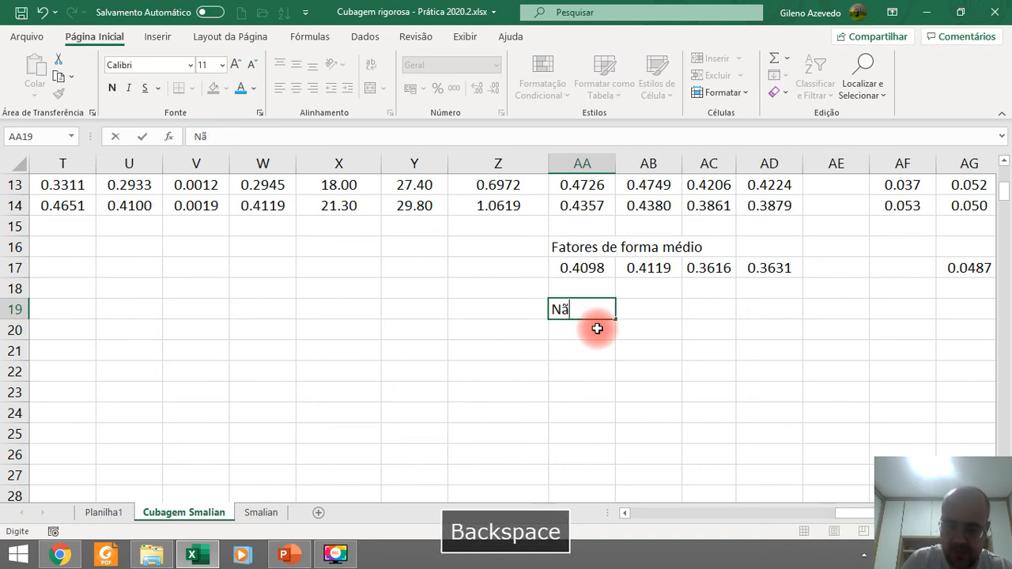
pyautogui.write('o podeo')
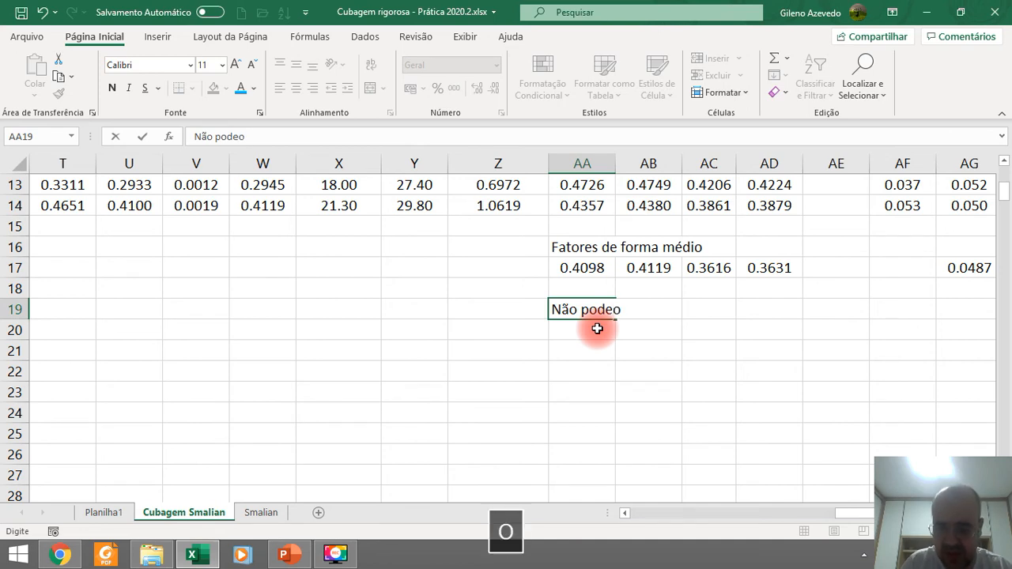
pyautogui.press('BackSpace')
pyautogui.write('mps gemer')
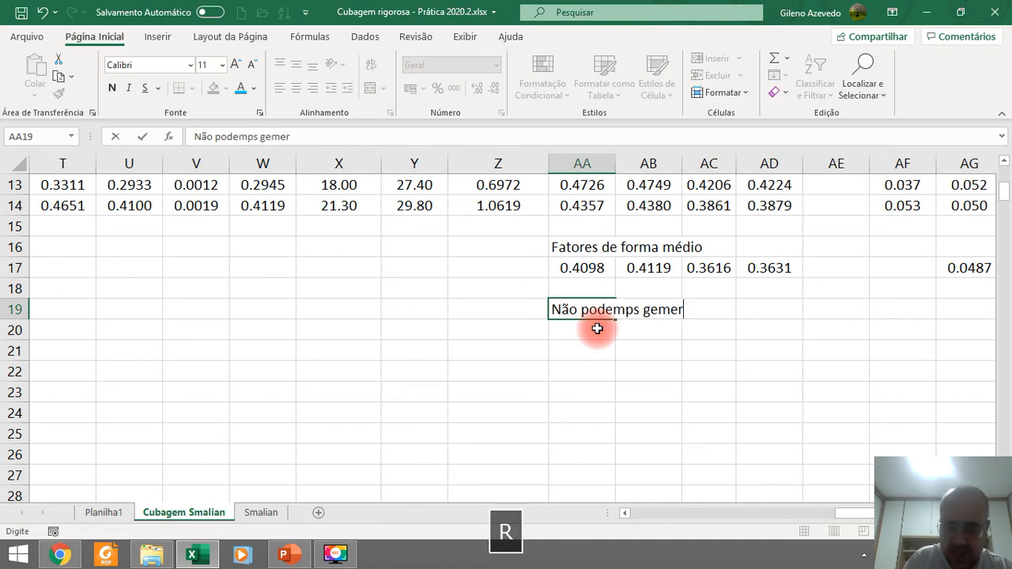
pyautogui.press('BackSpace')
pyautogui.press('BackSpace')
pyautogui.press('BackSpace')
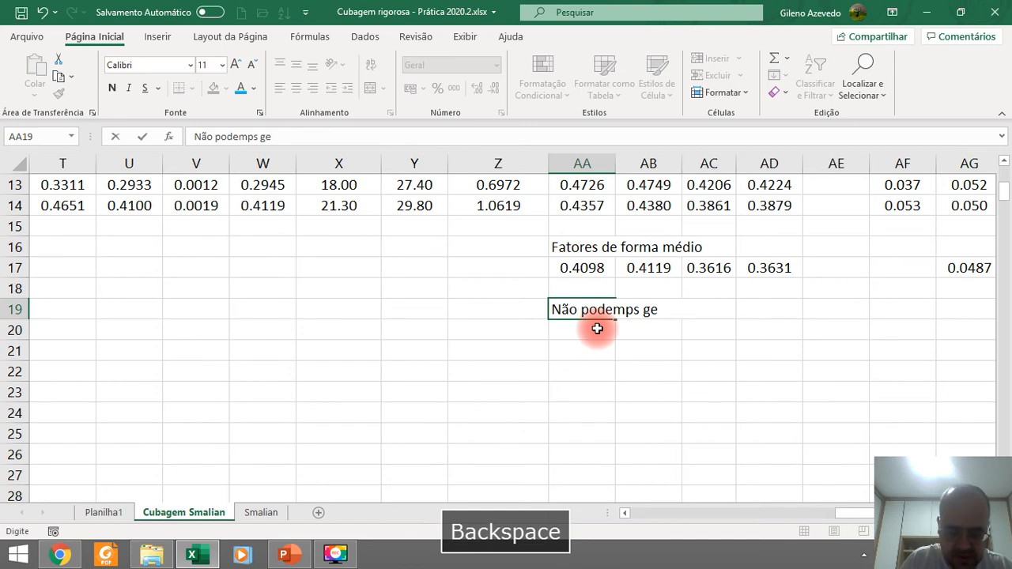
pyautogui.write('neralizar')
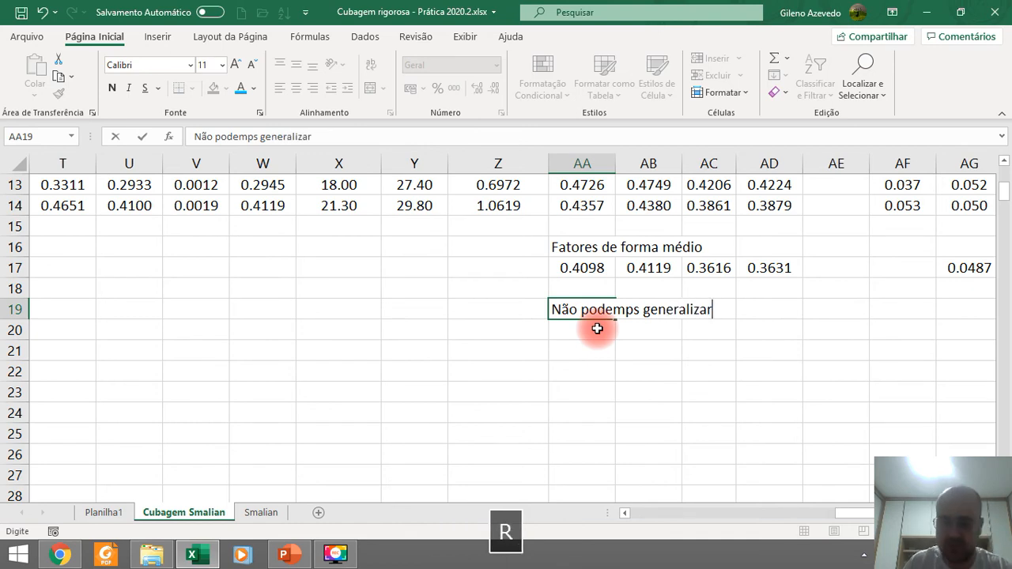
pyautogui.press('Return')
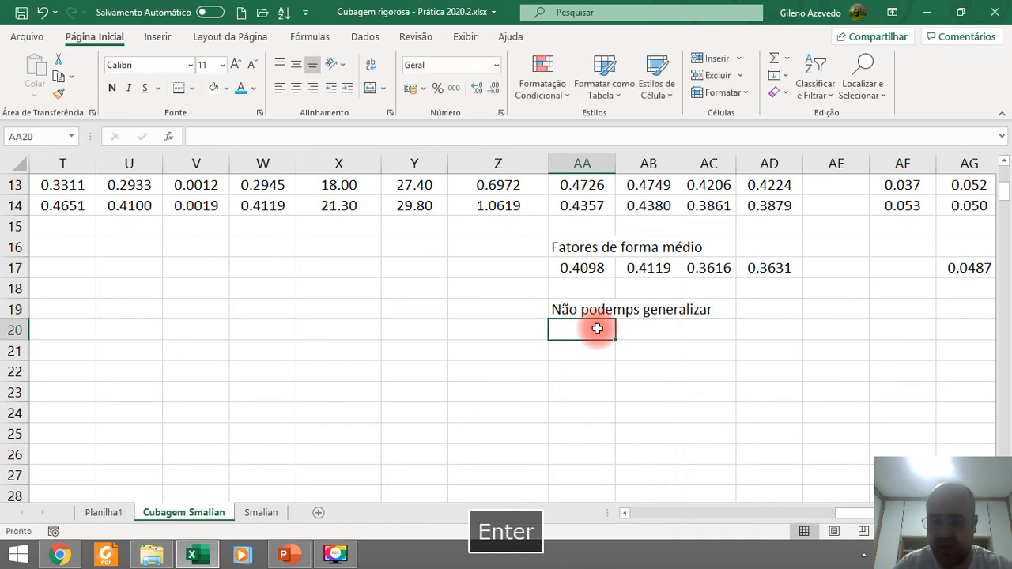
# Step: Fix the spelling of the note in AA19 so it reads "Não podemos generalizar"
pyautogui.click(593, 308)
pyautogui.doubleClick(584, 309)
pyautogui.click(635, 310)
pyautogui.press('BackSpace')
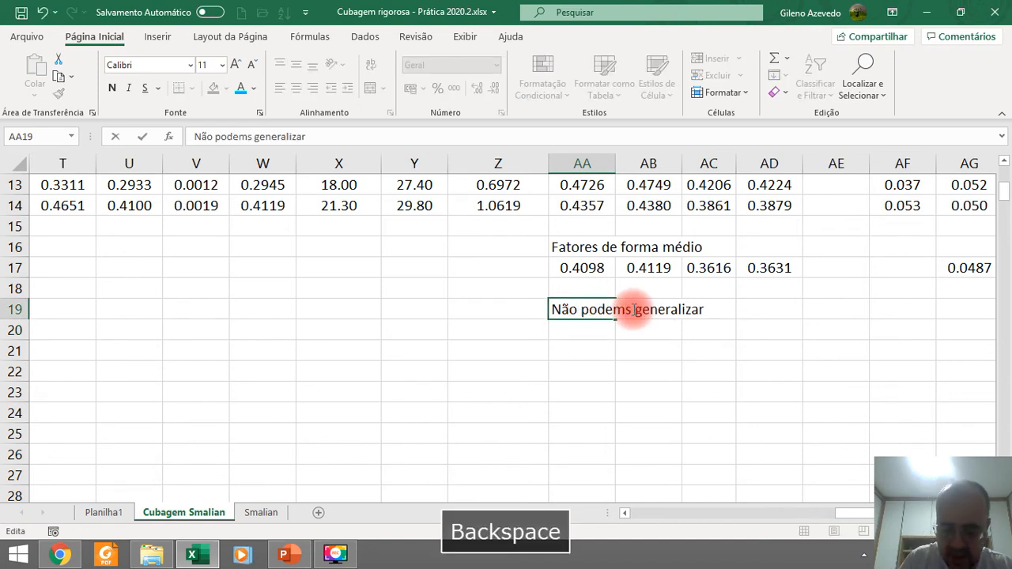
pyautogui.write('o')
pyautogui.press('Return')
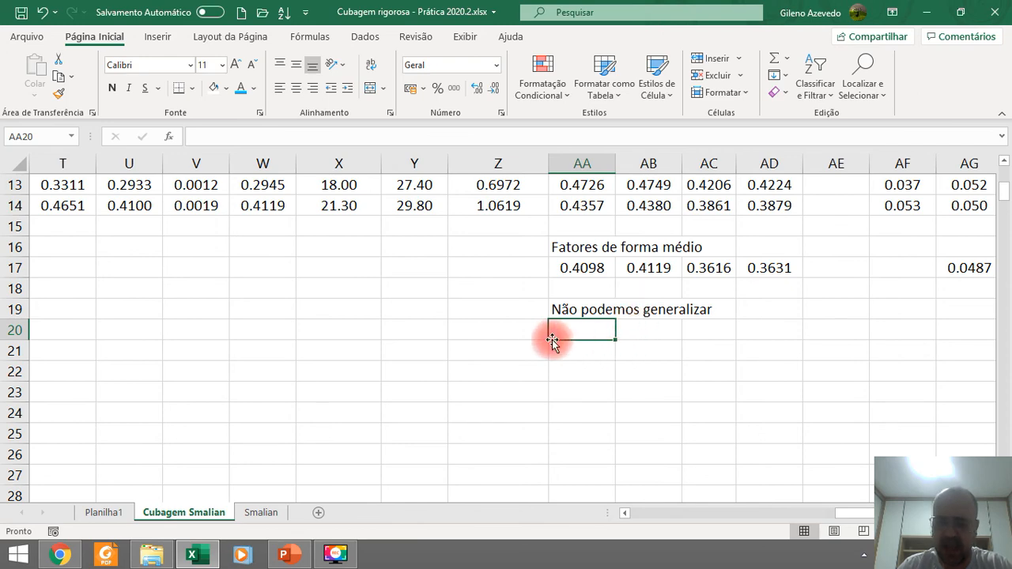
# Step: Format the AA19 note in bold with a red font colour
pyautogui.scroll(4, 546, 340)
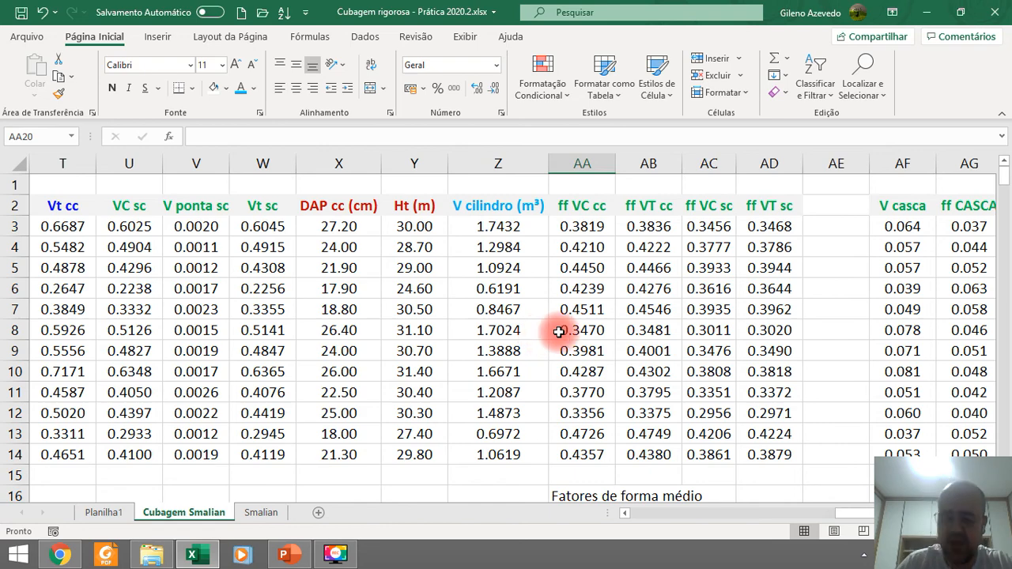
pyautogui.scroll(-4, 565, 327)
pyautogui.click(645, 339)
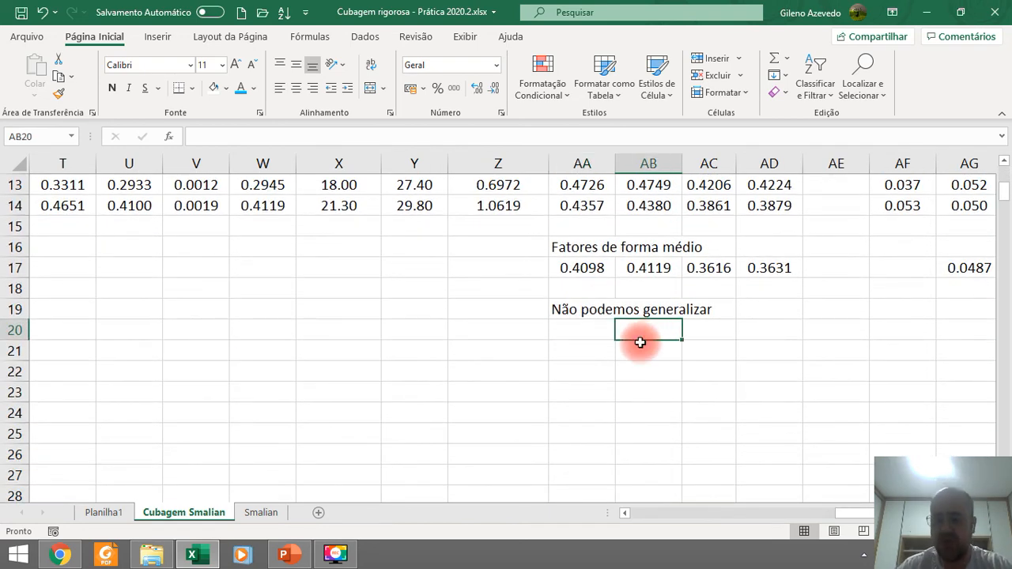
pyautogui.click(554, 311)
pyautogui.click(112, 88)
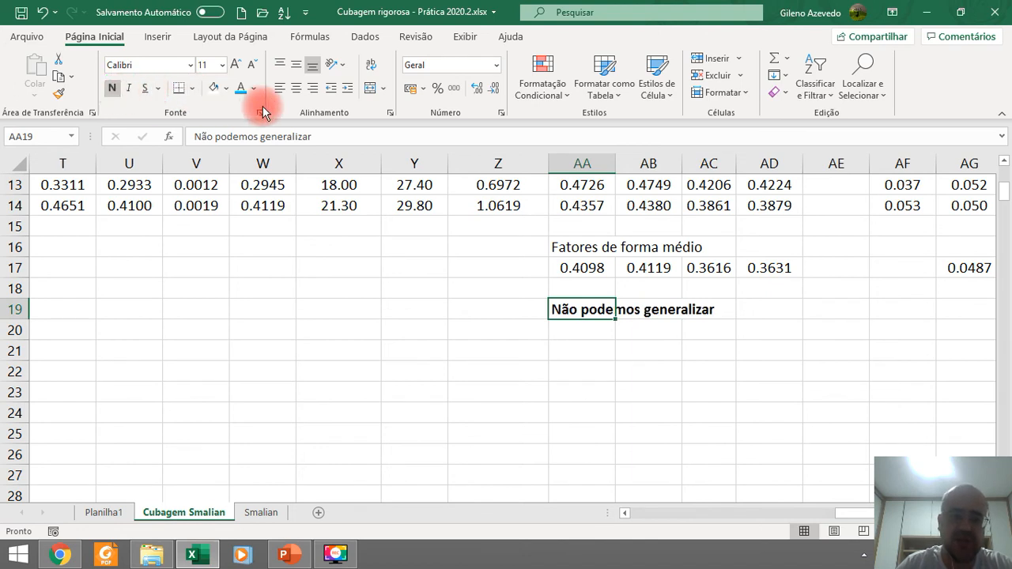
pyautogui.click(254, 87)
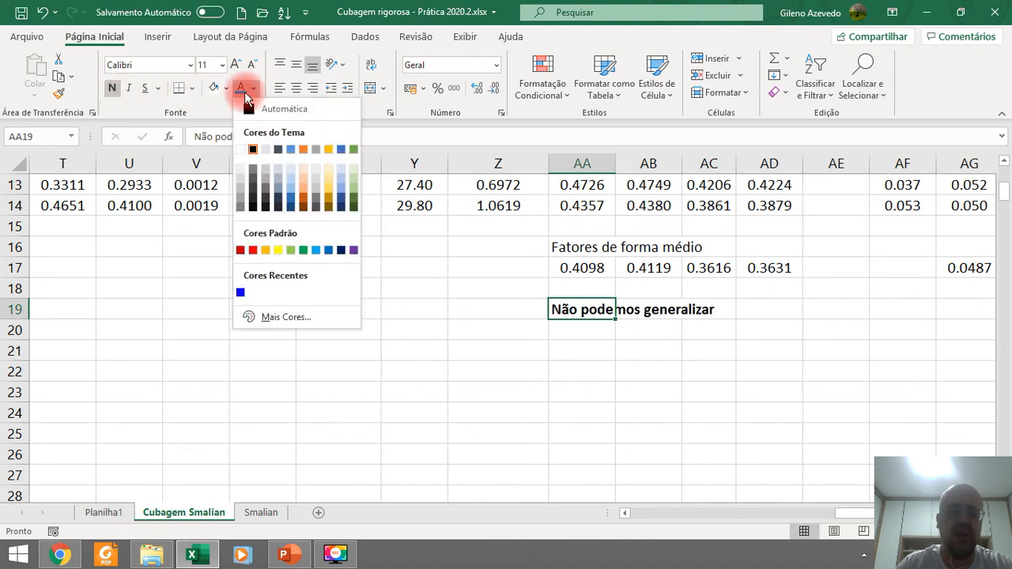
pyautogui.click(253, 250)
pyautogui.click(648, 372)
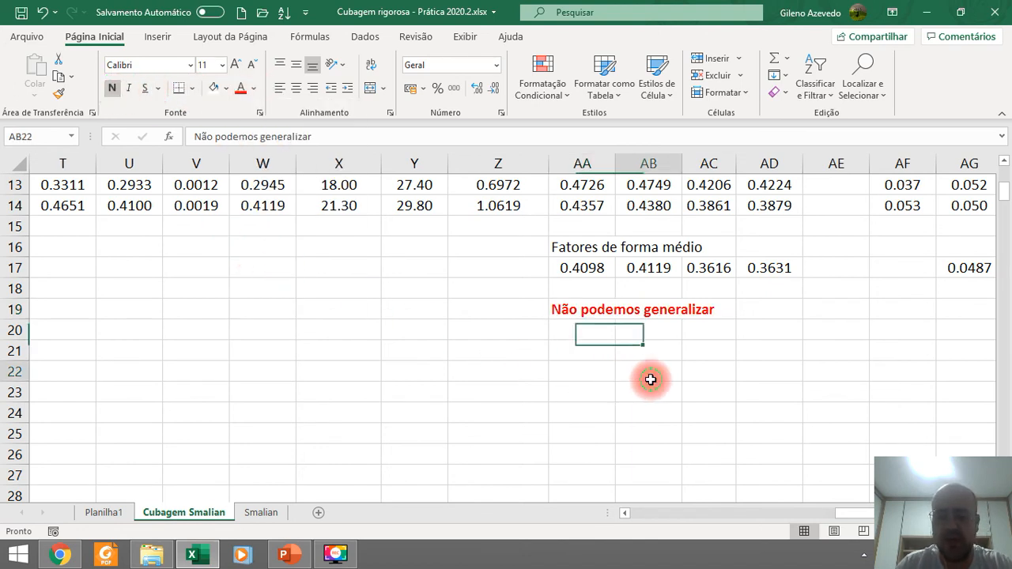
pyautogui.click(580, 311)
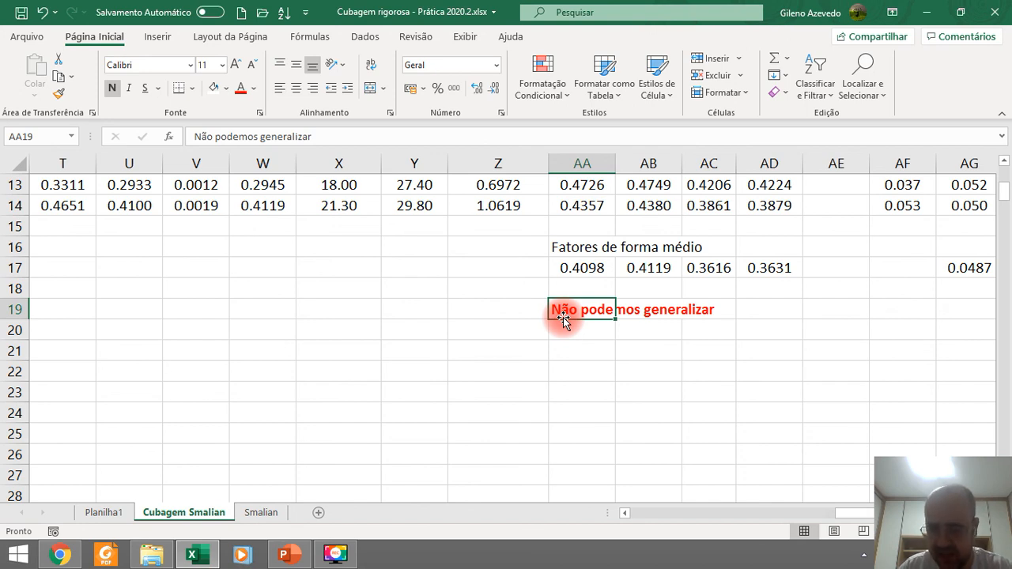
pyautogui.click(601, 348)
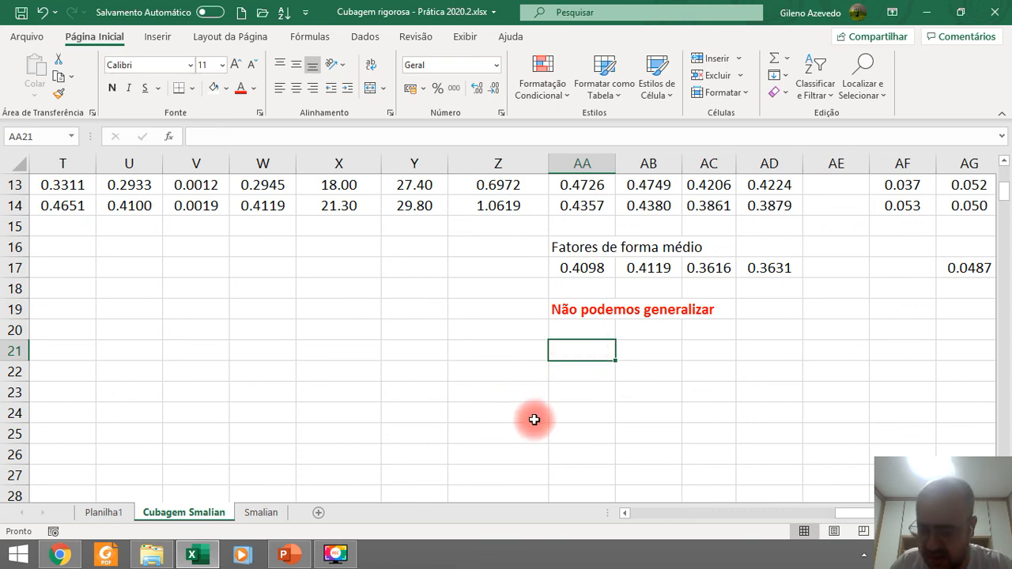
pyautogui.scroll(4, 538, 418)
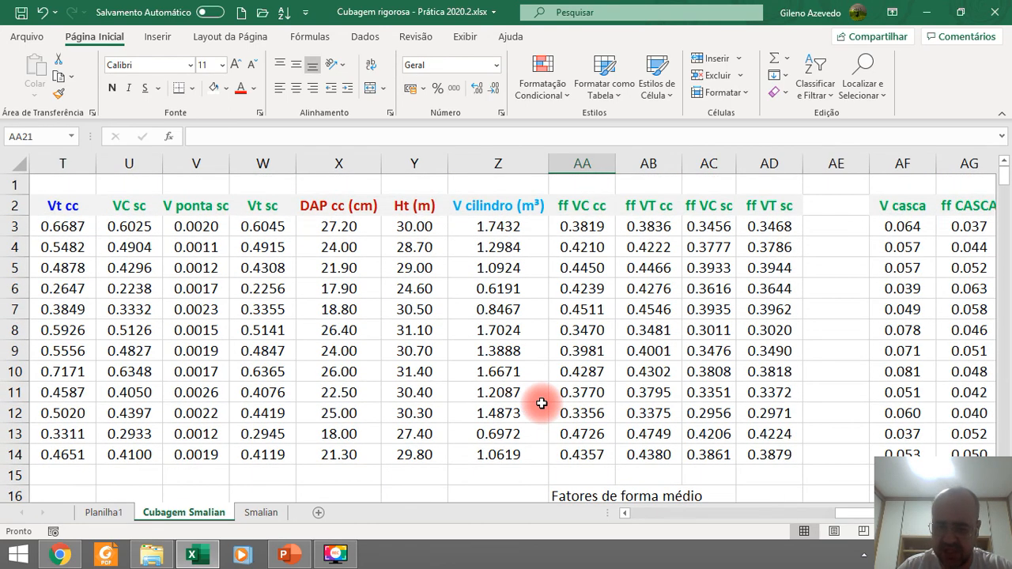
pyautogui.scroll(-2, 564, 379)
pyautogui.click(689, 410)
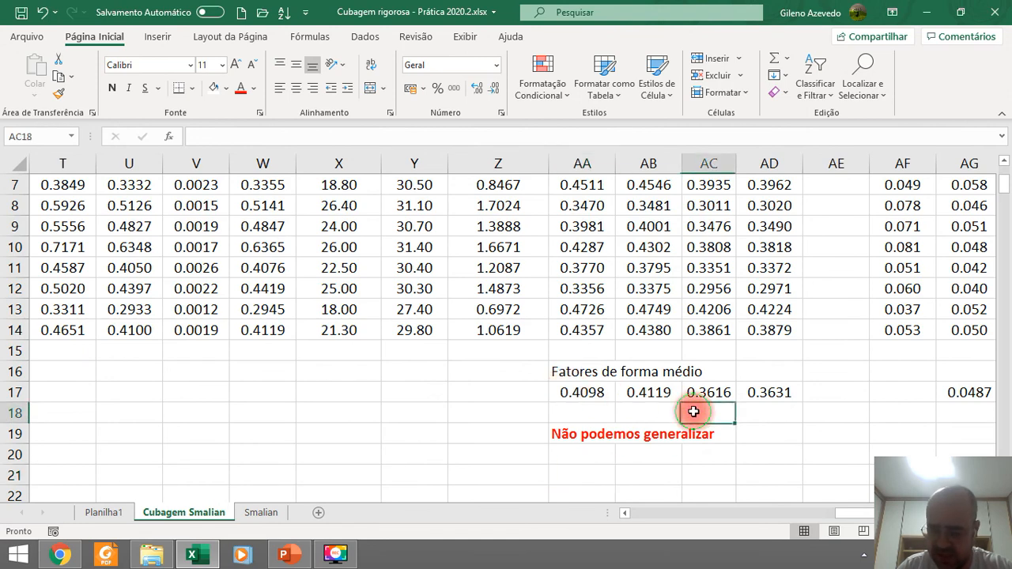
pyautogui.click(789, 427)
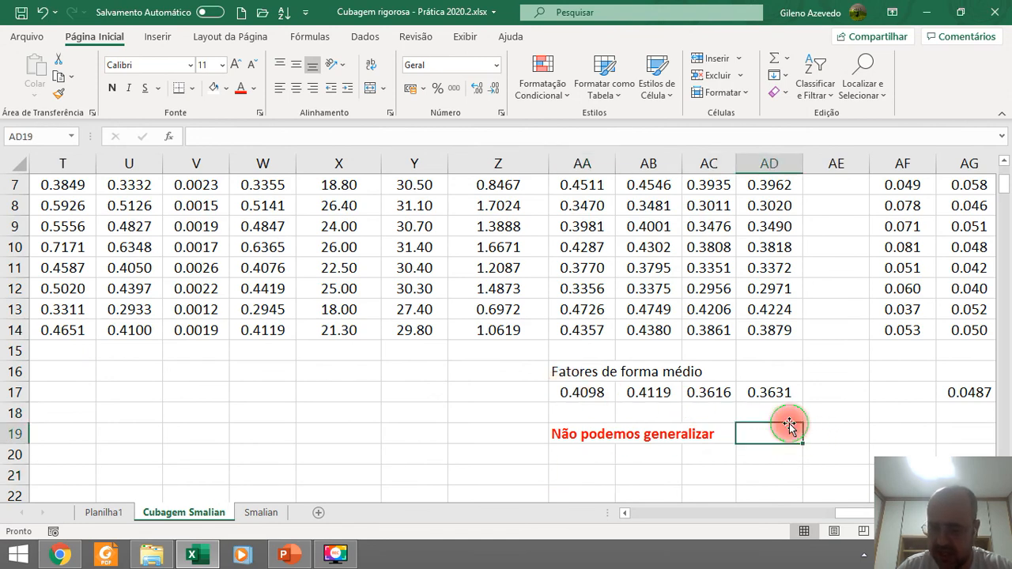
# Step: Go back to the start of the sheet and review the title in A1 and the measurement headings in row 2 up to column D
pyautogui.click(570, 344)
pyautogui.press('Left')
pyautogui.press('Left')
pyautogui.press('Left')
pyautogui.press('Left')
pyautogui.press('Left')
pyautogui.press('Left')
pyautogui.press('Left')
pyautogui.press('Left')
pyautogui.press('Left')
pyautogui.press('Left')
pyautogui.press('Left')
pyautogui.press('Left')
pyautogui.press('Left')
pyautogui.press('Left')
pyautogui.press('Left')
pyautogui.press('Left')
pyautogui.press('Left')
pyautogui.press('Left')
pyautogui.press('Left')
pyautogui.press('Left')
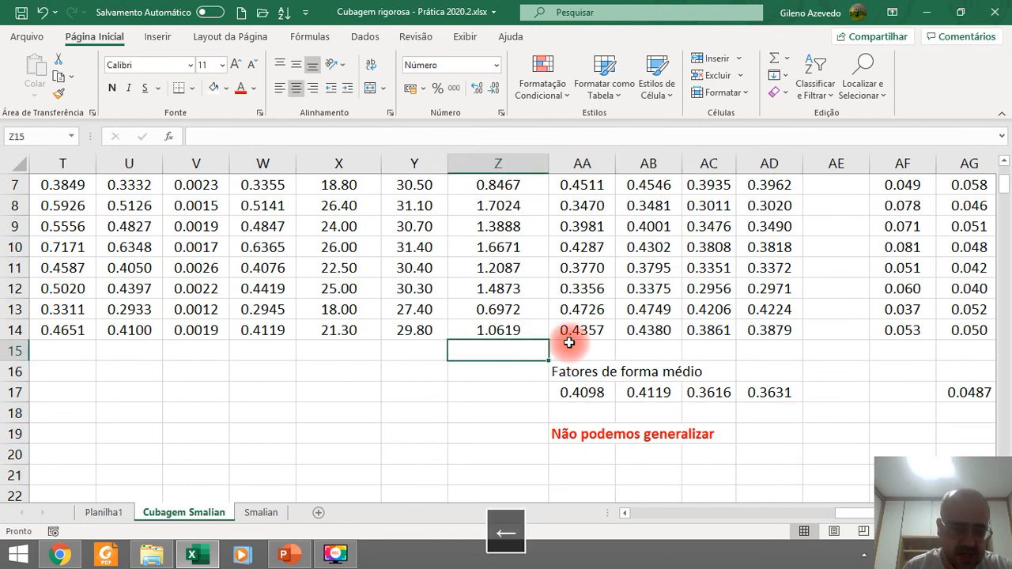
pyautogui.press('Left')
pyautogui.press('Left')
pyautogui.press('Left')
pyautogui.press('Left')
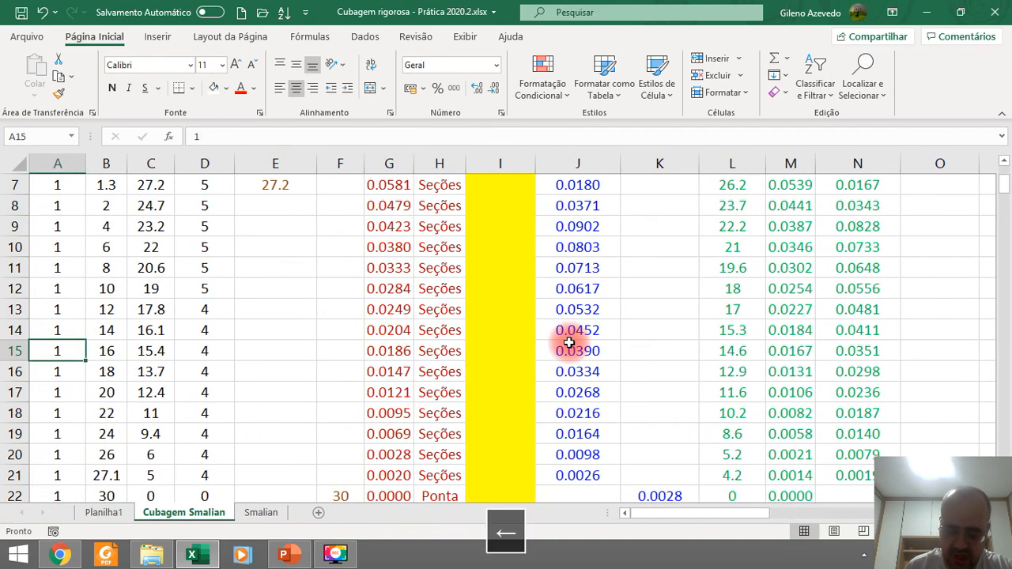
pyautogui.press('Up')
pyautogui.press('Up')
pyautogui.press('Up')
pyautogui.press('Up')
pyautogui.press('Up')
pyautogui.press('Up')
pyautogui.press('Up')
pyautogui.press('Up')
pyautogui.press('Up')
pyautogui.press('Up')
pyautogui.press('Up')
pyautogui.press('Up')
pyautogui.press('Up')
pyautogui.press('Up')
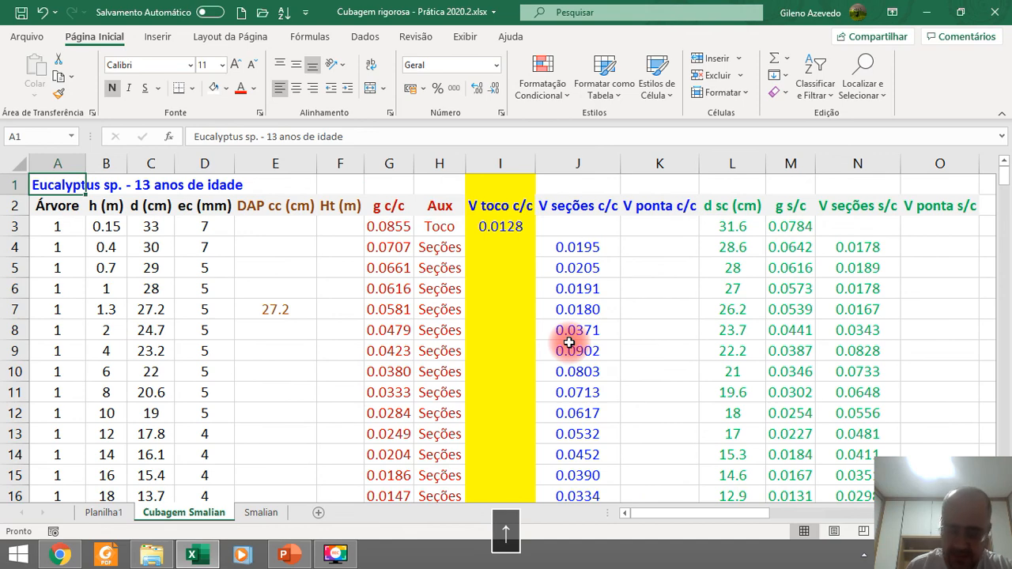
pyautogui.press('Down')
pyautogui.press('Right')
pyautogui.press('Right')
pyautogui.press('Right')
pyautogui.press('Right')
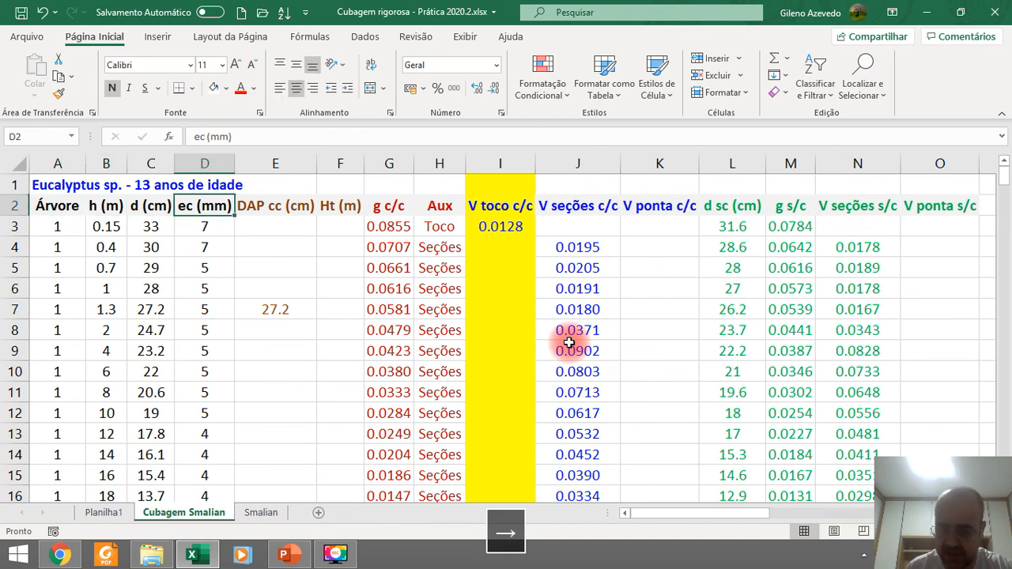